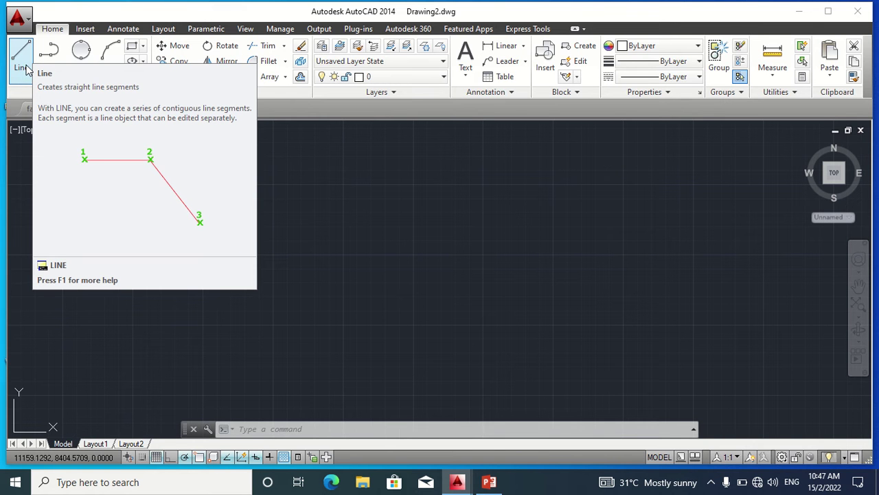
# Step: Draw a 3000-unit horizontal line from a picked start point and pan it into view
pyautogui.click(25, 65)
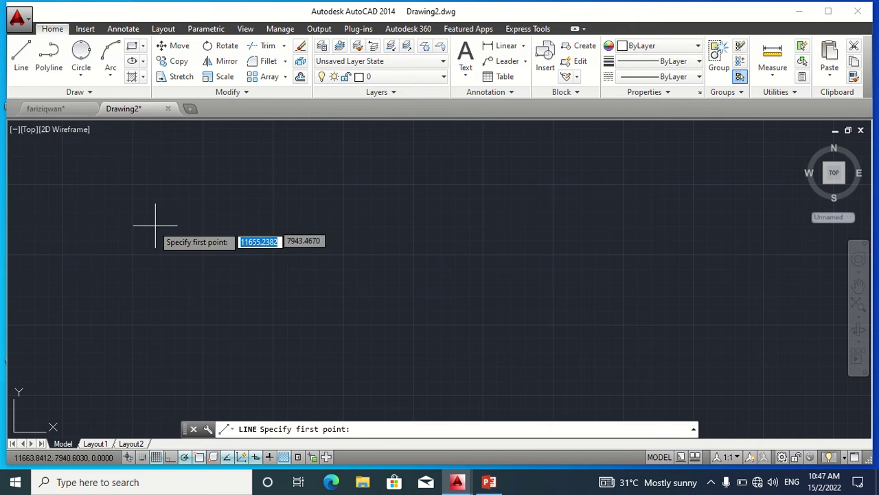
pyautogui.click(190, 272)
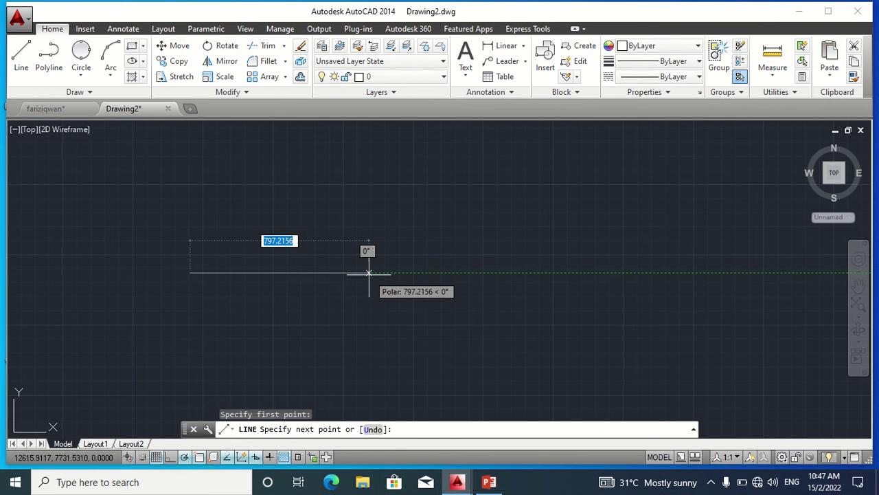
pyautogui.write('3000')
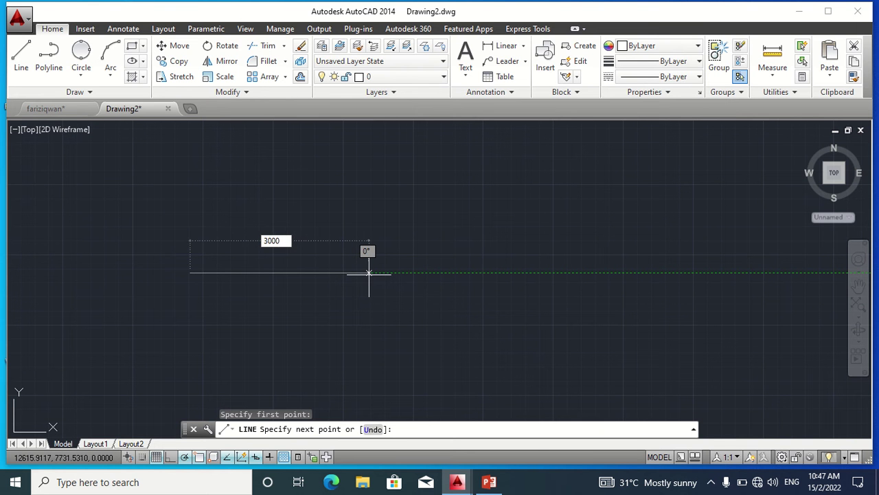
pyautogui.press('Return')
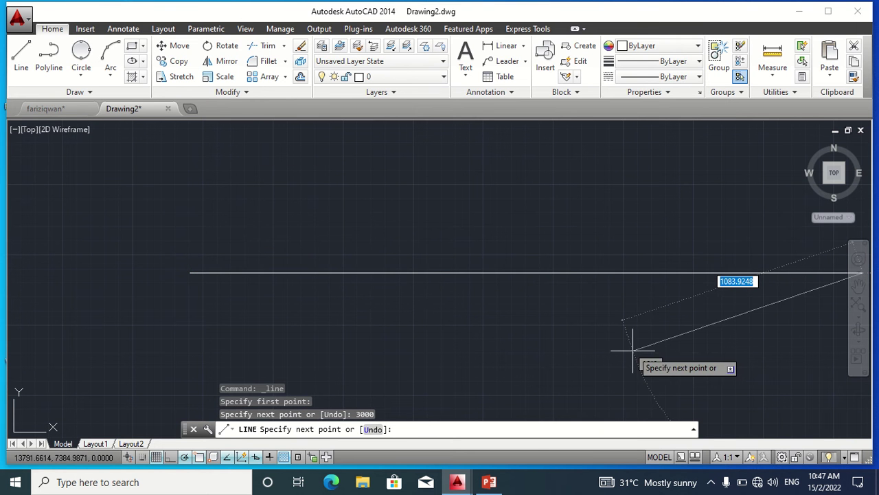
pyautogui.press('Escape')
pyautogui.scroll(3, 646, 302)
pyautogui.scroll(-3, 641, 290)
pyautogui.scroll(-2, 641, 290)
pyautogui.moveTo(642, 290); pyautogui.dragTo(509, 331, button='middle')
pyautogui.moveTo(372, 318)
pyautogui.mouseDown(button='middle')
pyautogui.moveTo(10, 302)
pyautogui.moveTo(158, 281)
pyautogui.moveTo(271, 302)
pyautogui.mouseUp(button='middle')
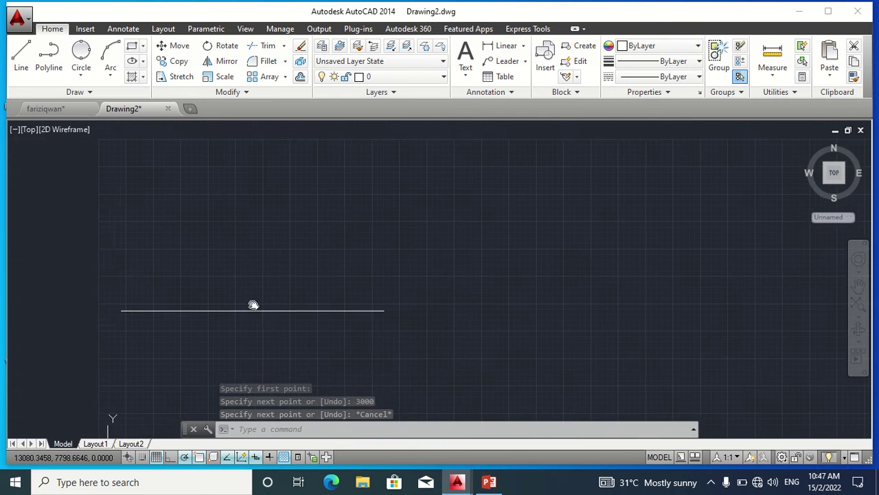
# Step: Draw a 3000-unit vertical line up from the horizontal line's right end
pyautogui.click(21, 55)
pyautogui.click(383, 310)
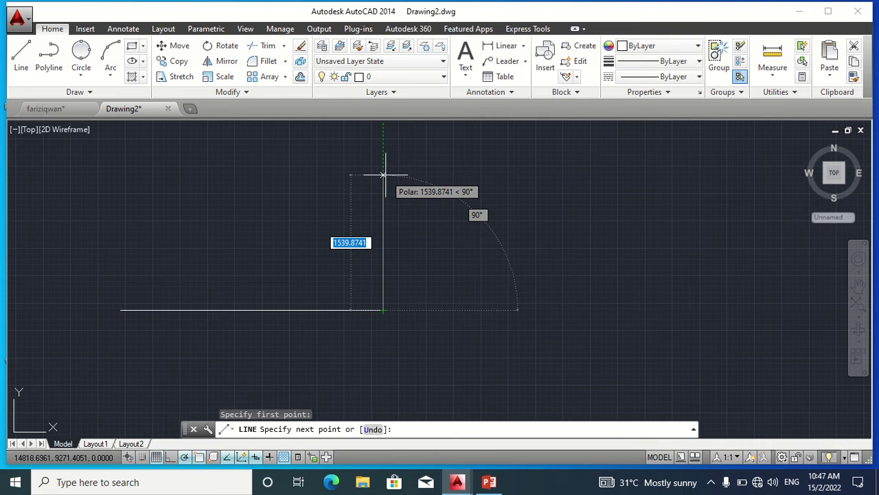
pyautogui.write('3000')
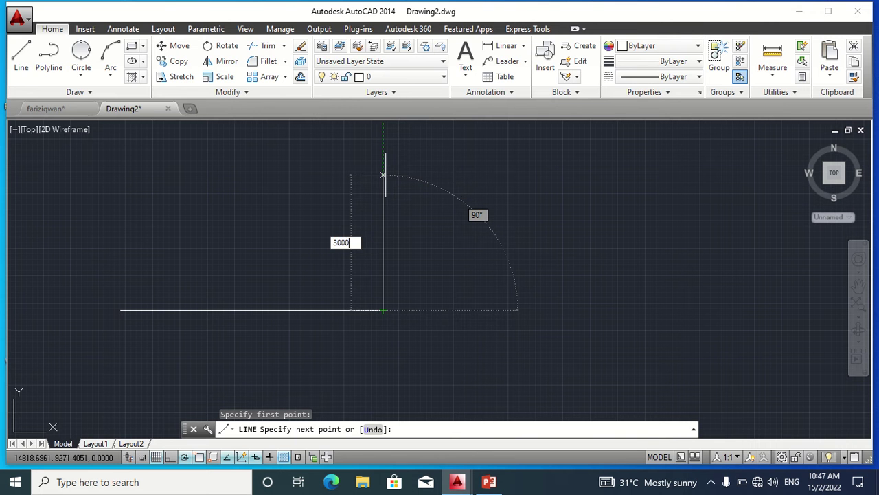
pyautogui.press('Return')
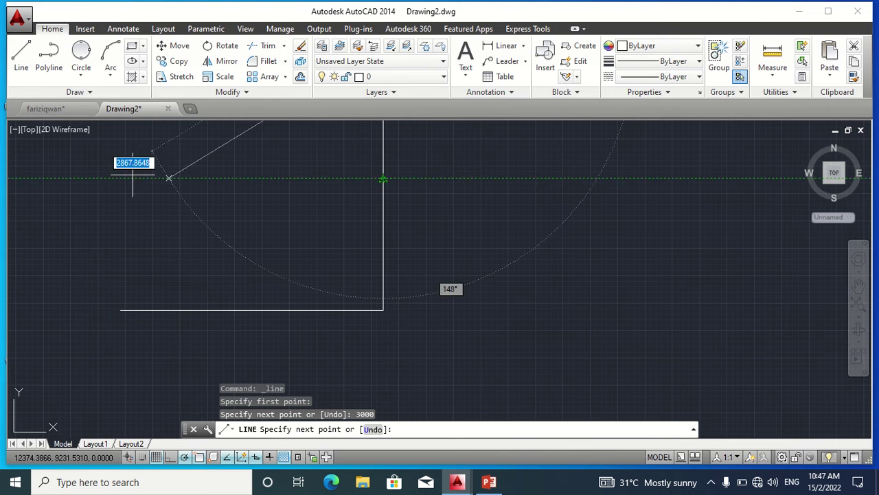
pyautogui.press('Escape')
# Step: Draw another 3000-unit line rightward from the corner where both lines meet
pyautogui.click(21, 55)
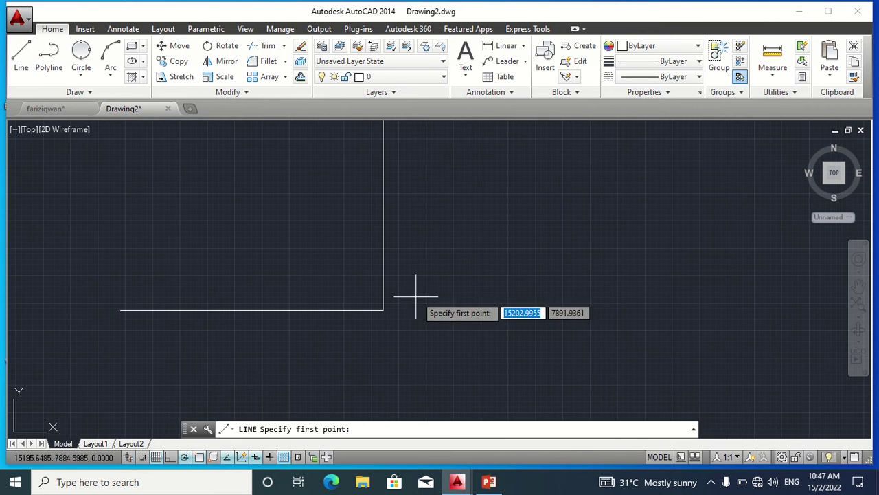
pyautogui.click(383, 309)
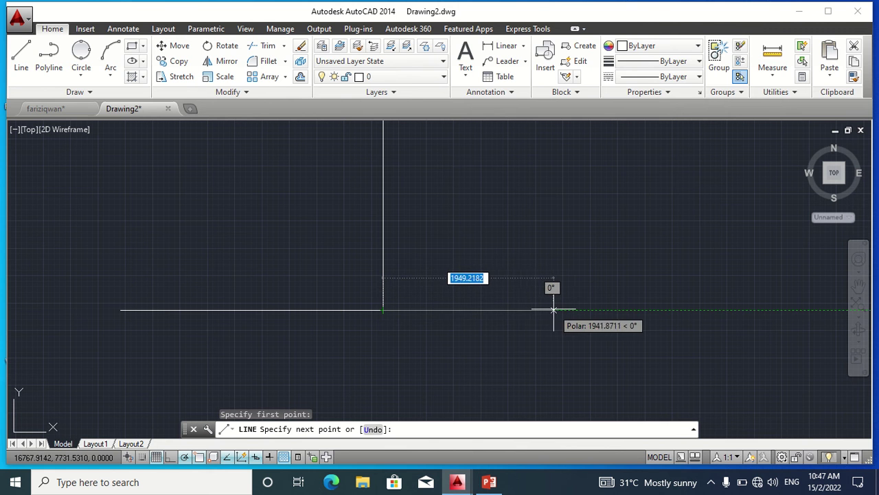
pyautogui.write('3000')
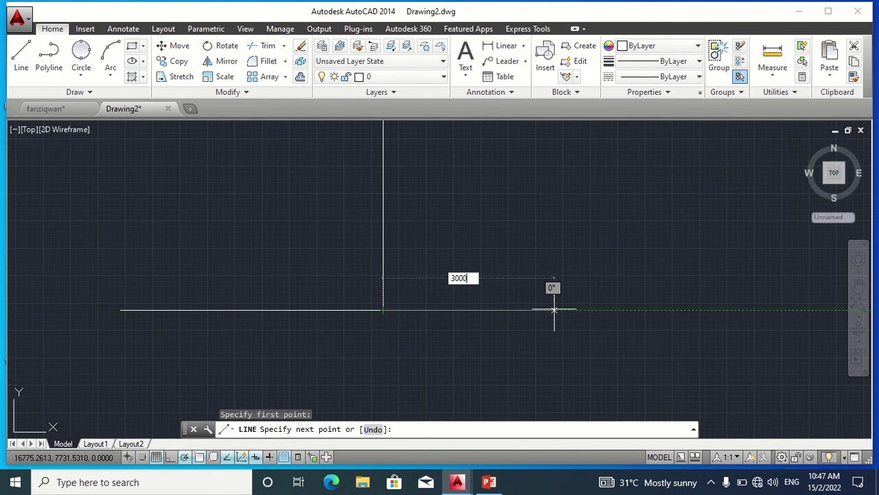
pyautogui.press('Return')
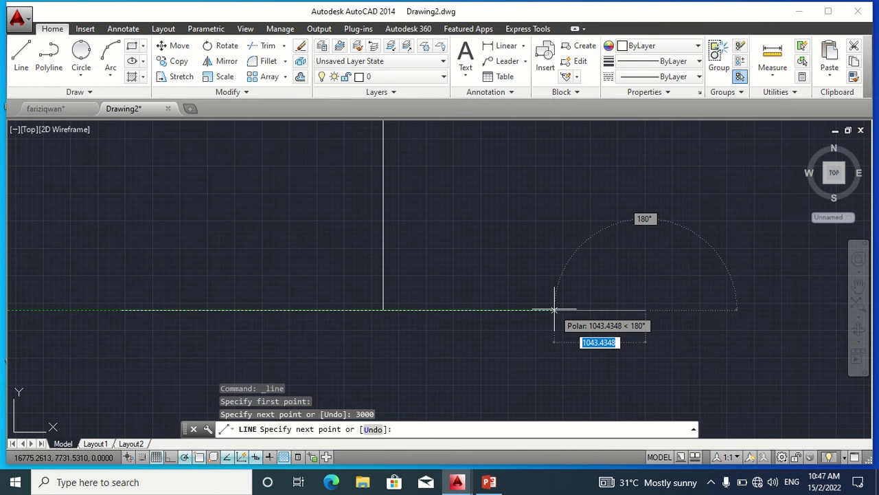
pyautogui.press('Escape')
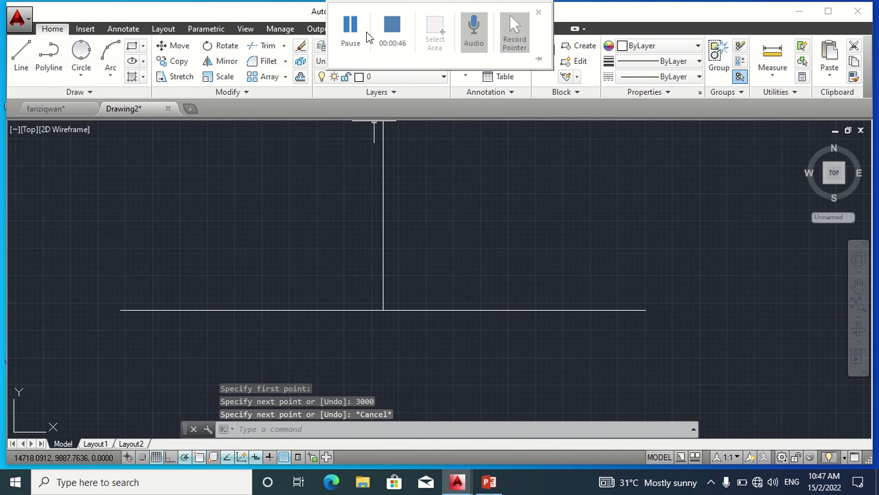
pyautogui.click(350, 28)
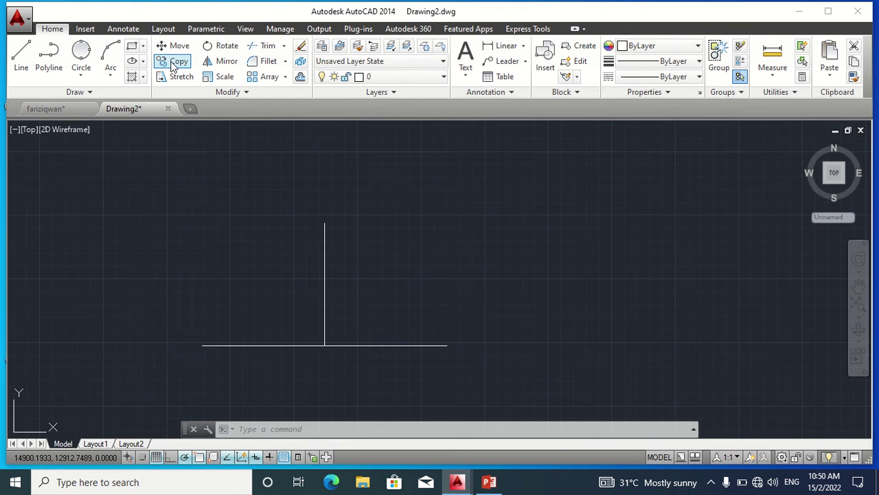
# Step: Copy the left horizontal line to offsets of 475 up and 475 down
pyautogui.click(175, 62)
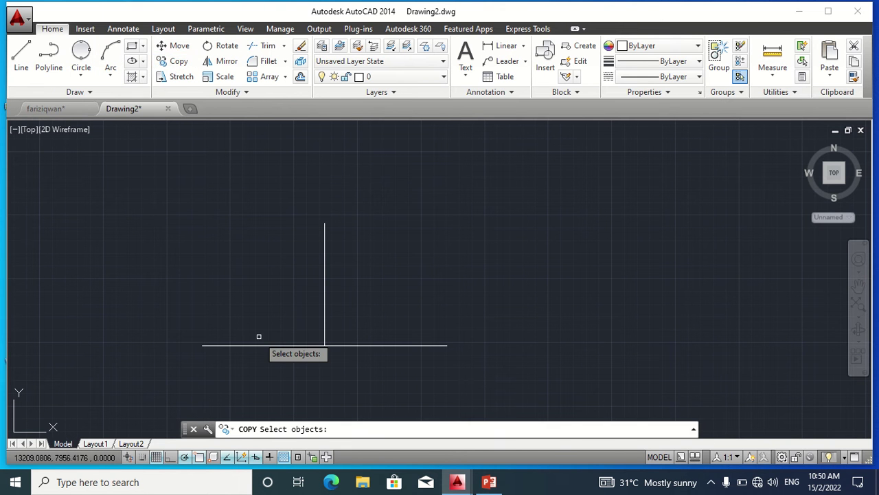
pyautogui.click(257, 345)
pyautogui.press('Return')
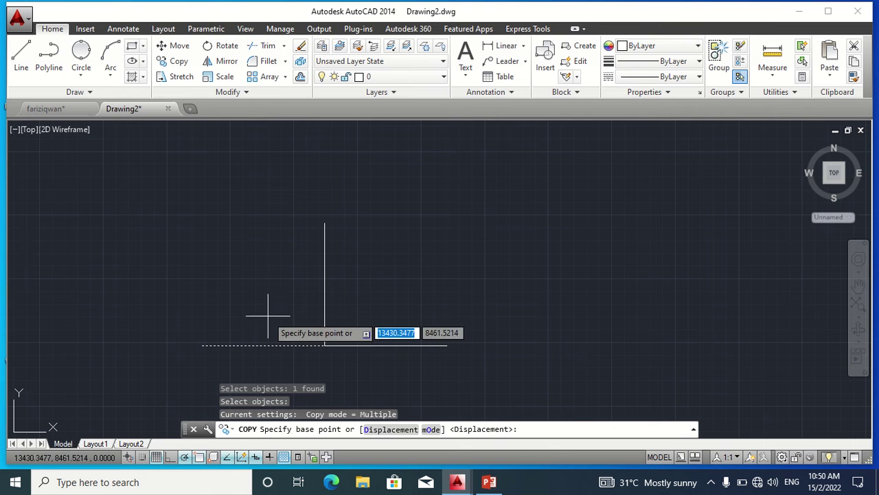
pyautogui.click(263, 344)
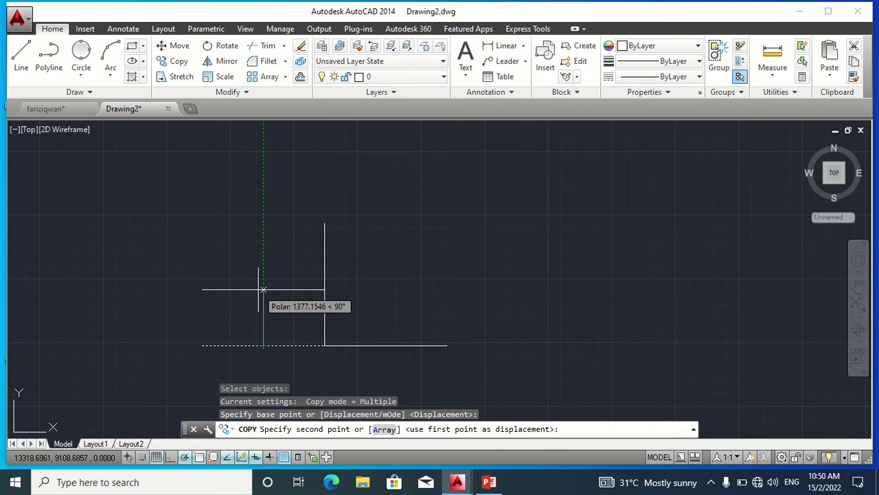
pyautogui.write('4')
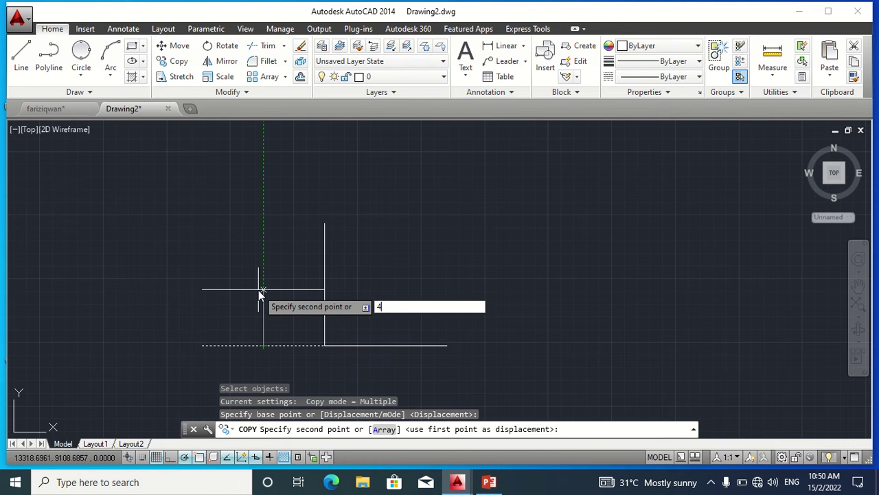
pyautogui.write('75')
pyautogui.press('Return')
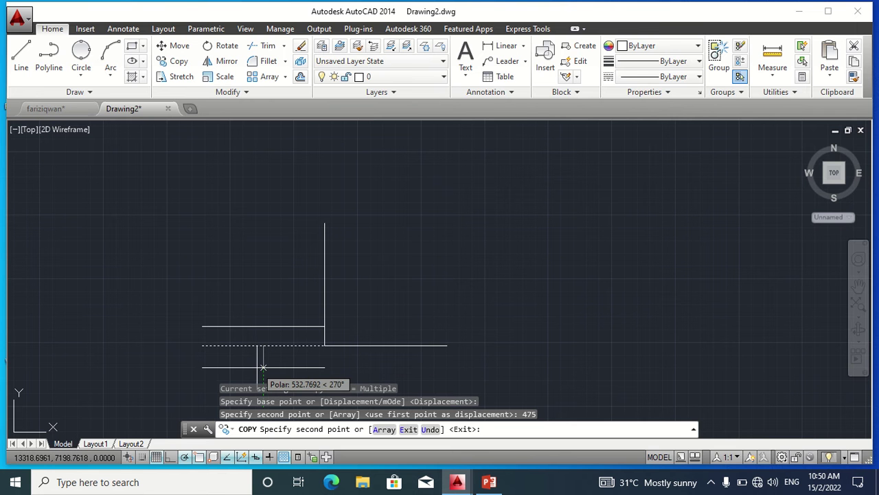
pyautogui.write('475')
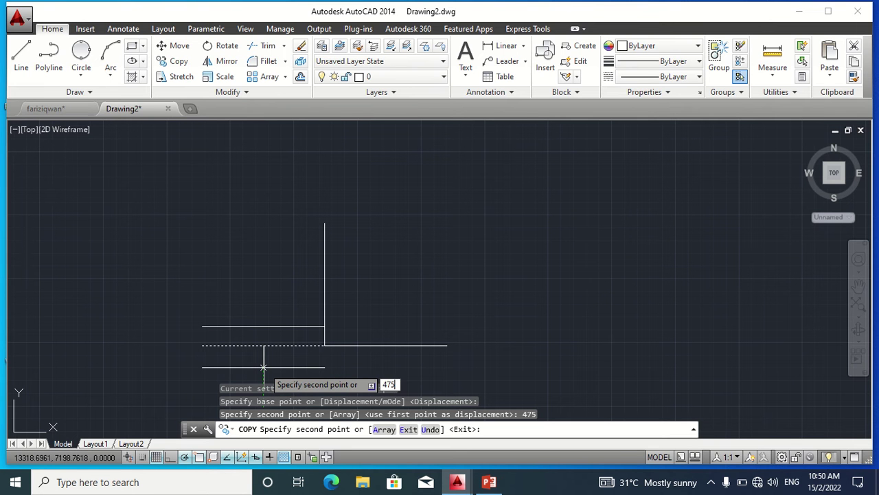
pyautogui.press('Return')
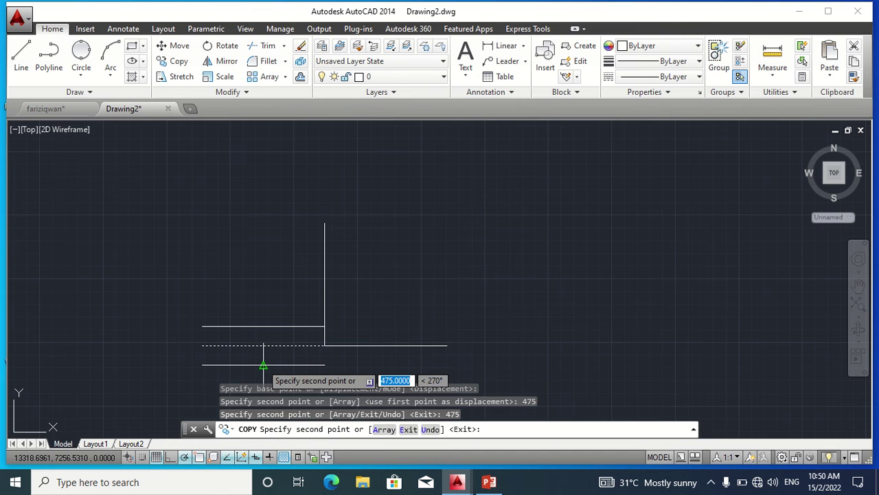
pyautogui.press('Escape')
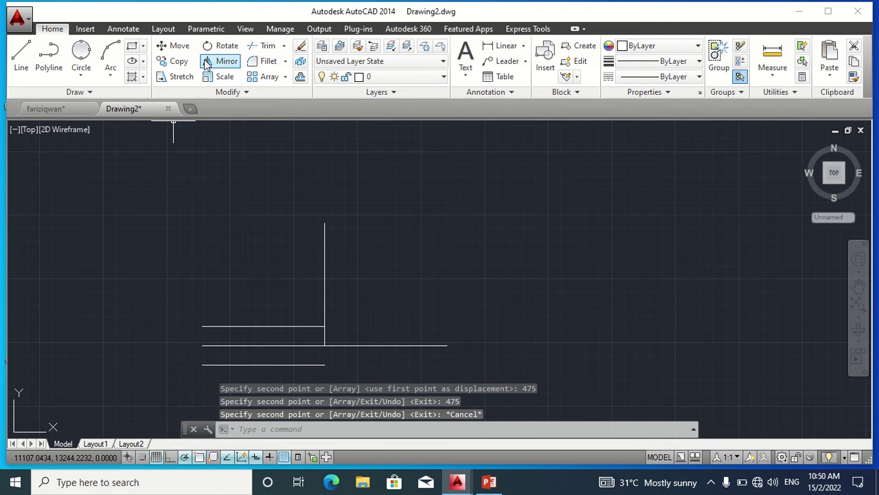
# Step: Copy the right horizontal line from its midpoint to 300 up and 300 down
pyautogui.click(173, 60)
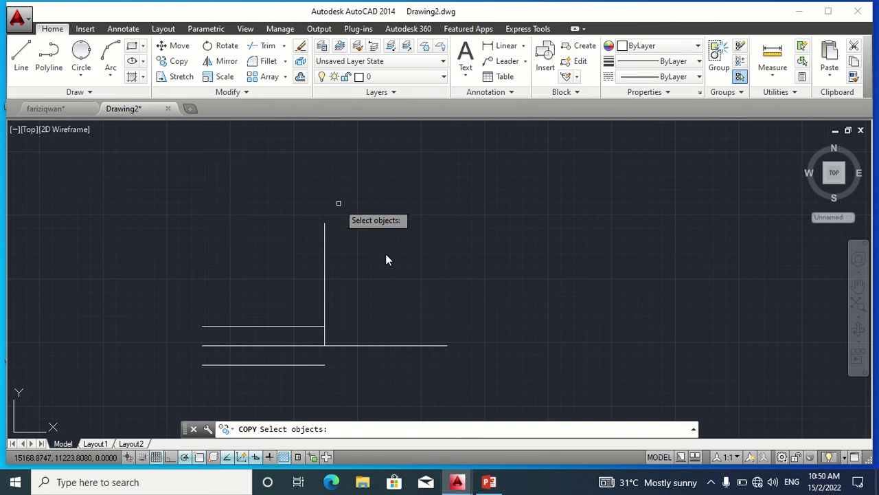
pyautogui.click(392, 344)
pyautogui.press('Return')
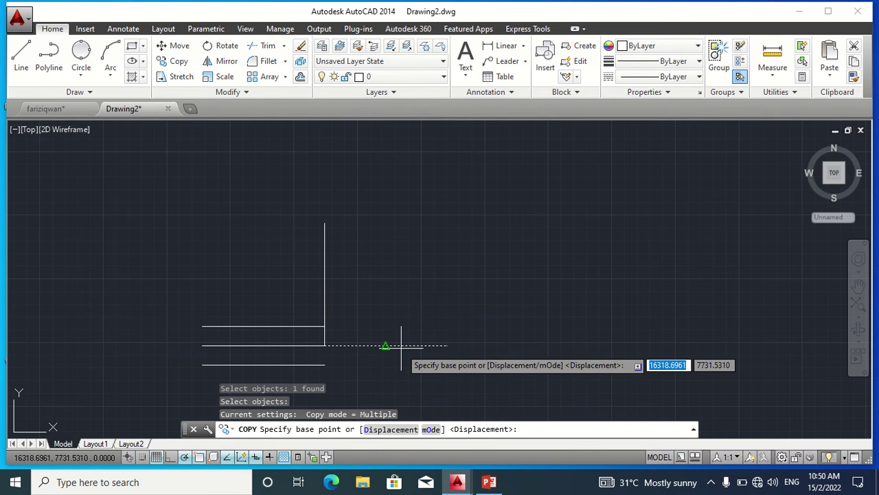
pyautogui.click(386, 344)
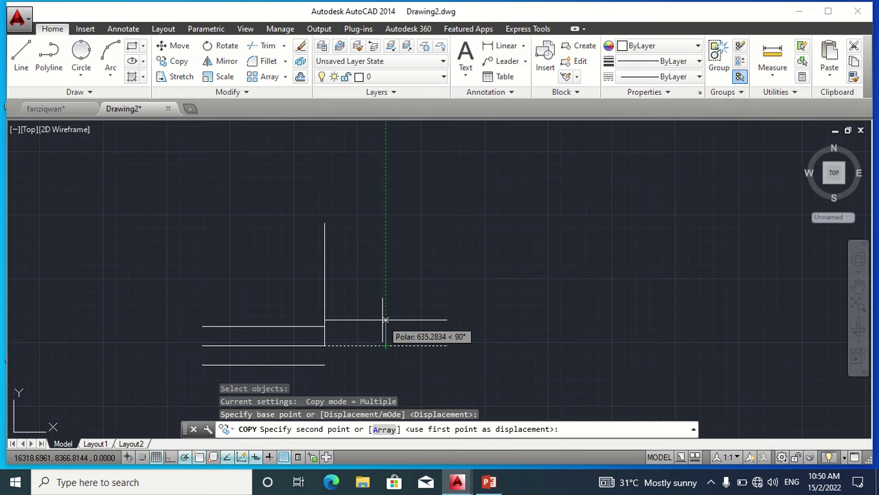
pyautogui.write('3')
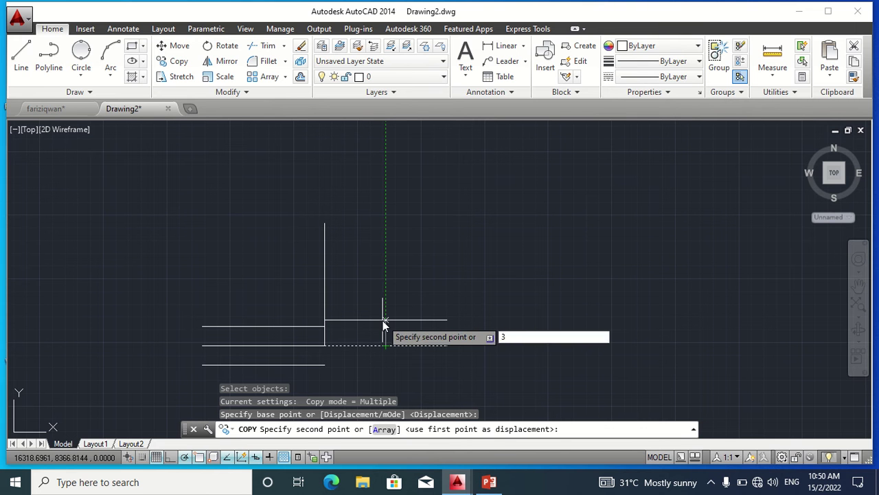
pyautogui.write('00')
pyautogui.press('Return')
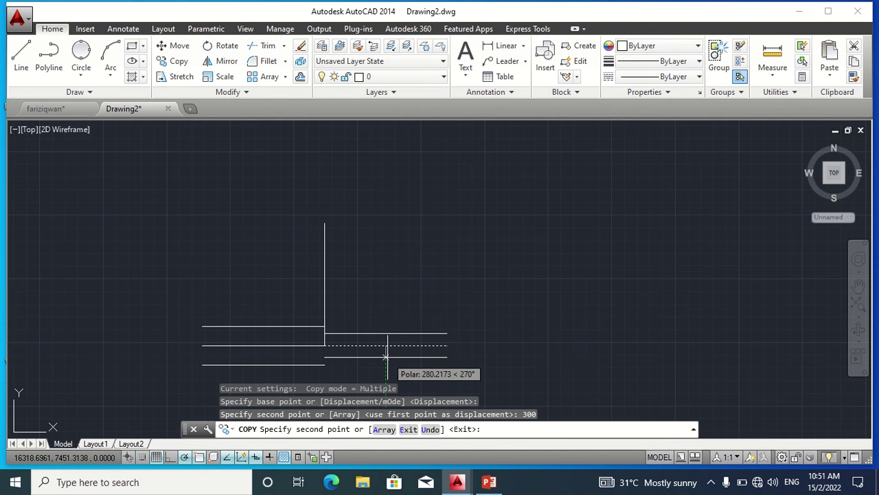
pyautogui.write('300')
pyautogui.press('Return')
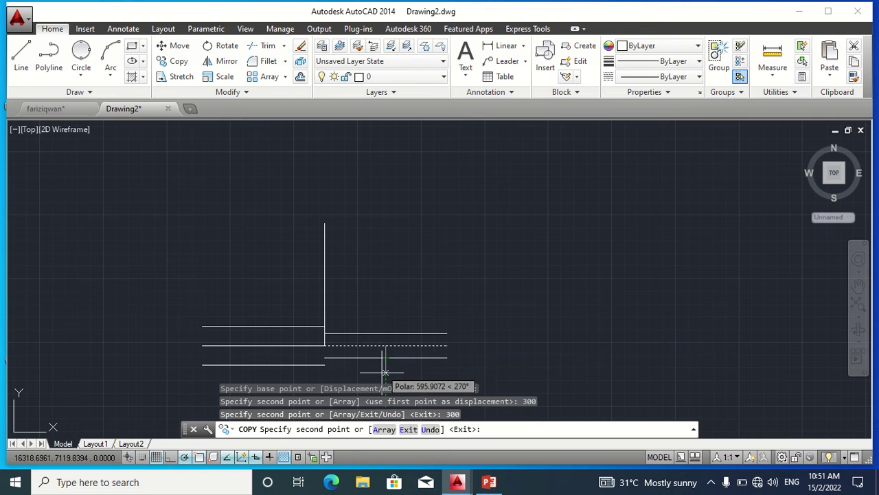
pyautogui.press('Escape')
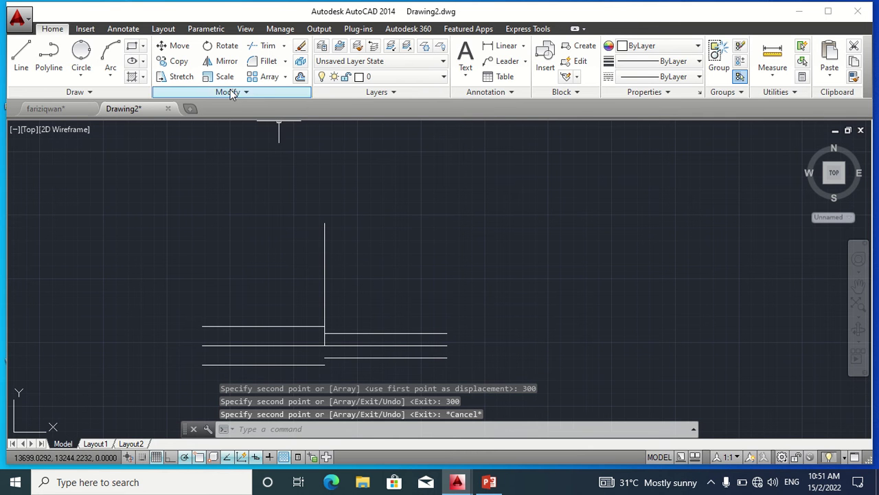
# Step: Copy the vertical pipe line 200 units left and 200 units right
pyautogui.click(175, 60)
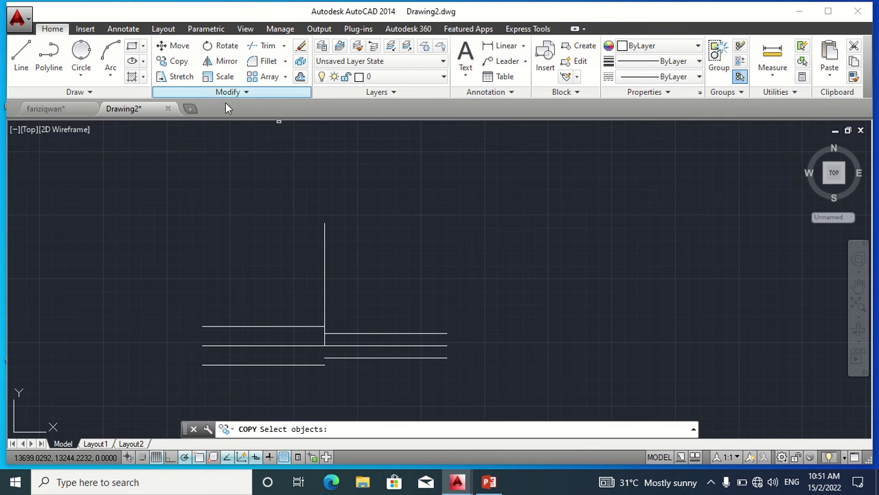
pyautogui.click(324, 267)
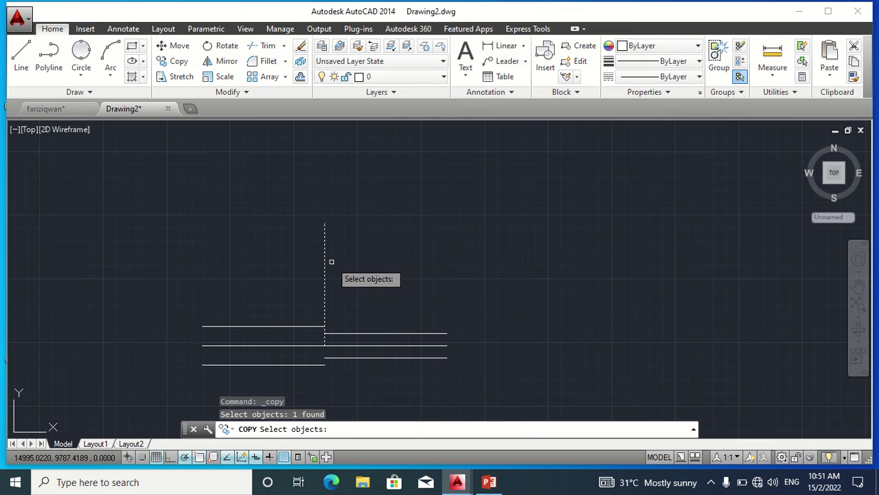
pyautogui.press('Return')
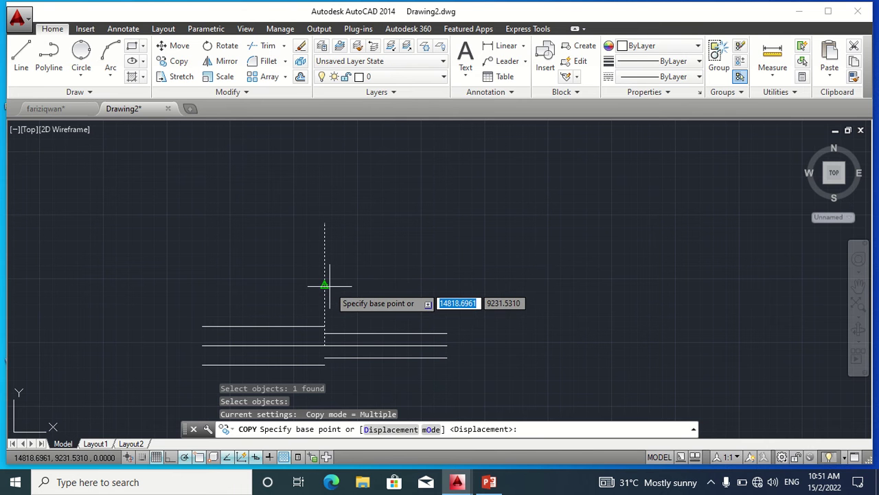
pyautogui.click(324, 285)
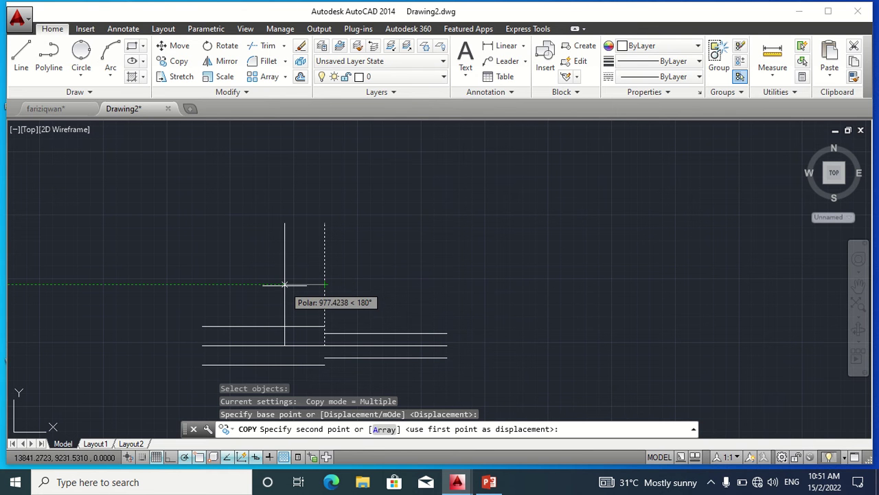
pyautogui.write('200')
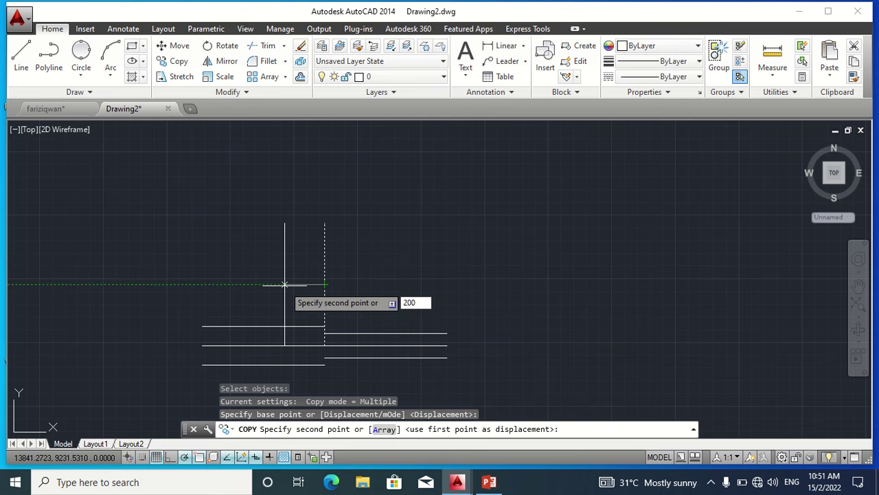
pyautogui.press('Return')
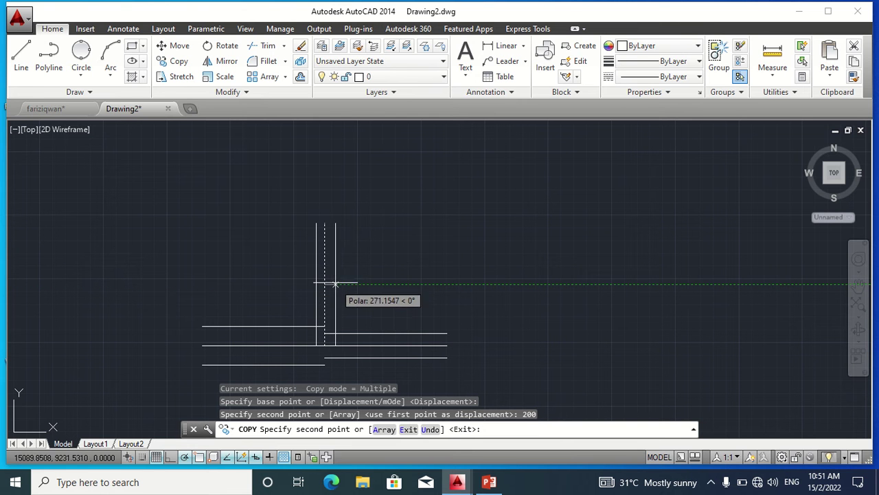
pyautogui.write('2')
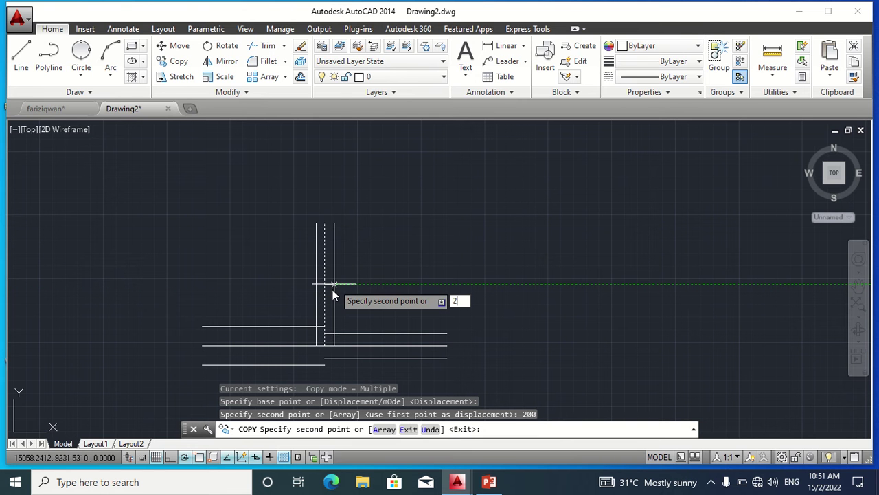
pyautogui.write('0')
pyautogui.press('Return')
pyautogui.press('Escape')
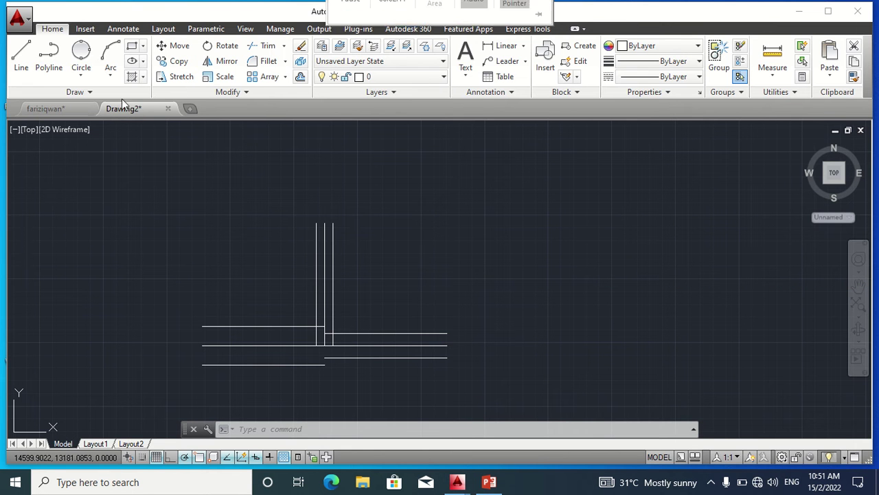
# Step: Draw a Tan, Tan, Radius circle of radius 300 touching the left vertical and upper horizontal lines
pyautogui.click(77, 83)
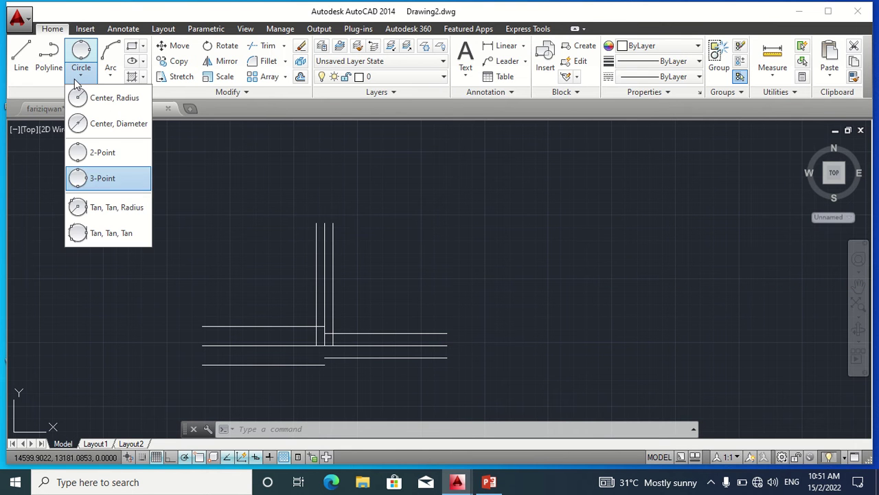
pyautogui.click(104, 207)
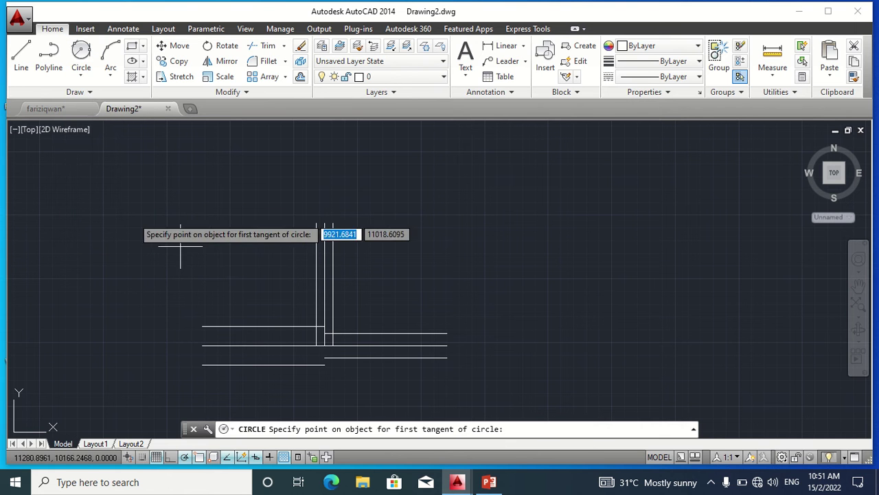
pyautogui.click(316, 310)
pyautogui.click(297, 315)
pyautogui.write('3')
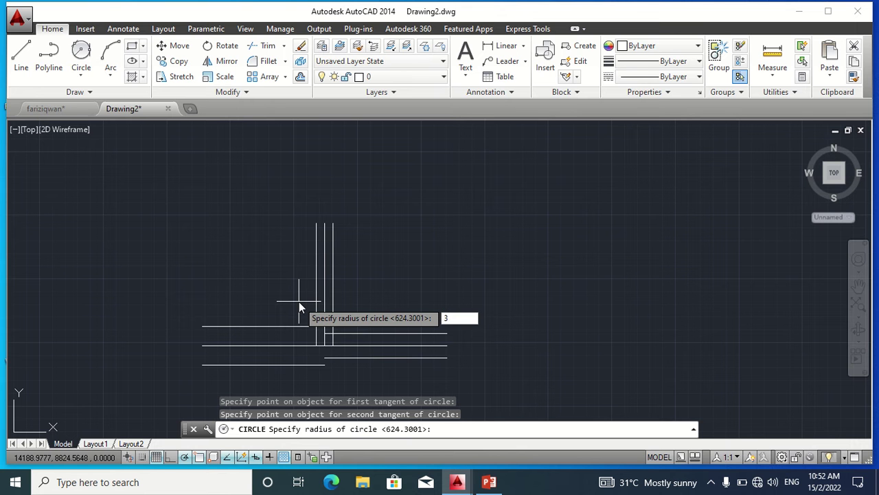
pyautogui.write('00')
pyautogui.press('Return')
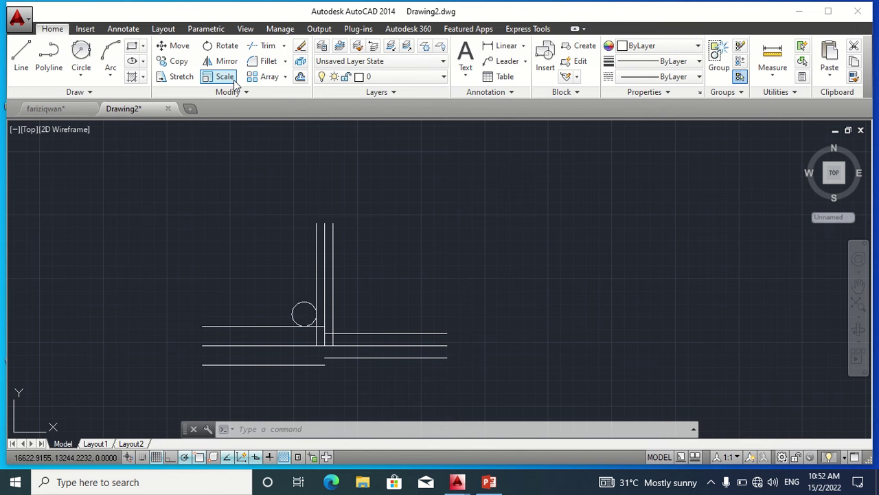
pyautogui.click(79, 75)
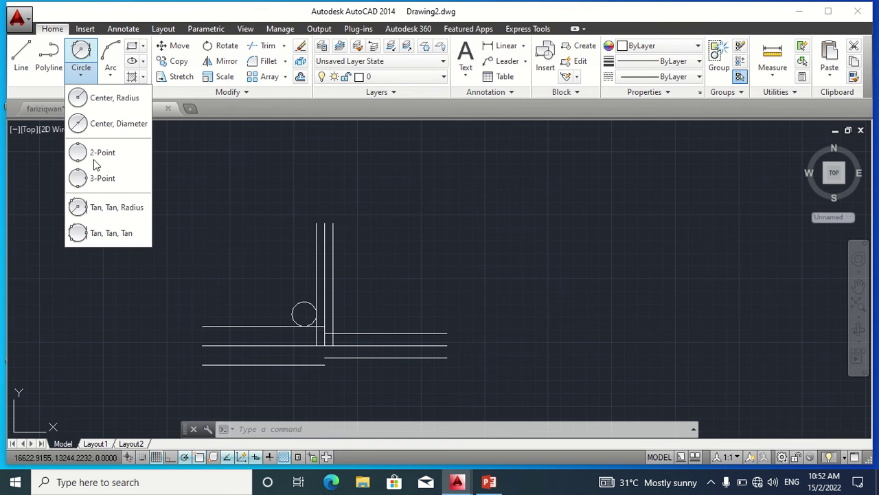
pyautogui.click(102, 181)
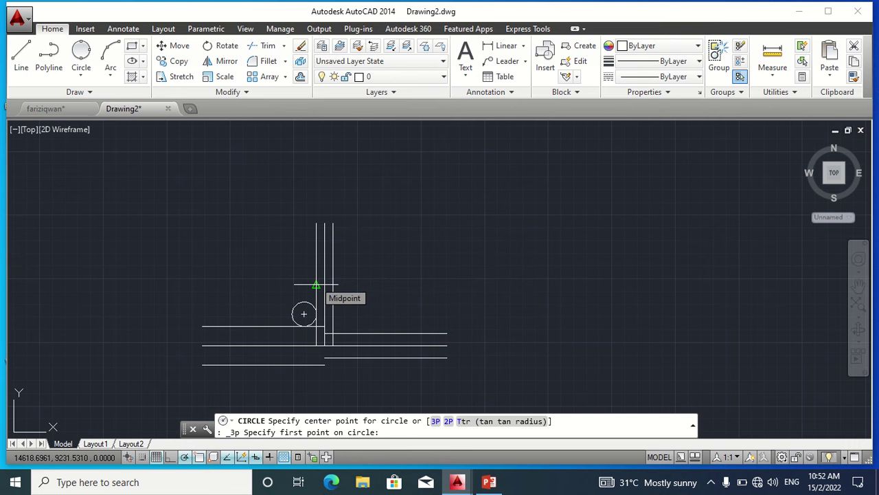
pyautogui.click(304, 314)
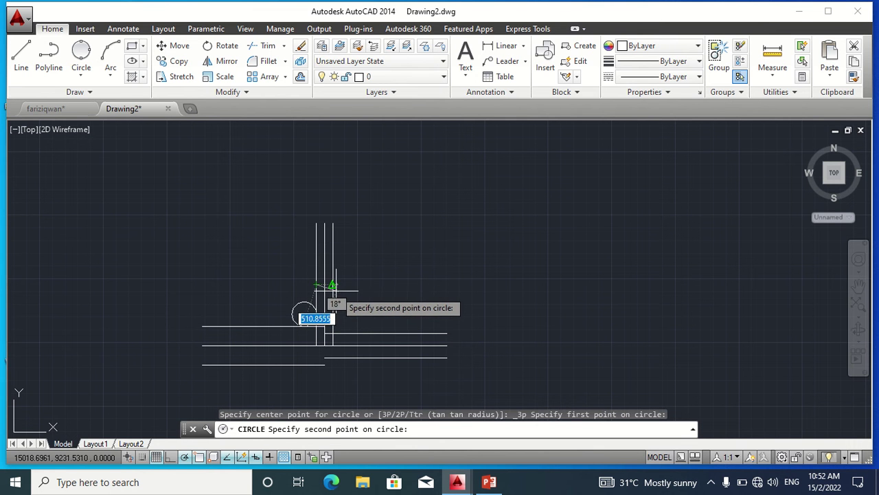
pyautogui.click(332, 285)
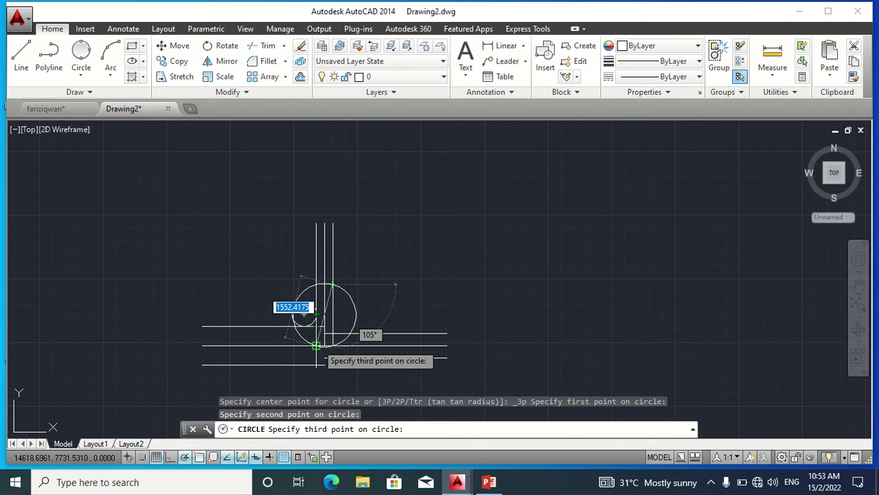
pyautogui.click(315, 345)
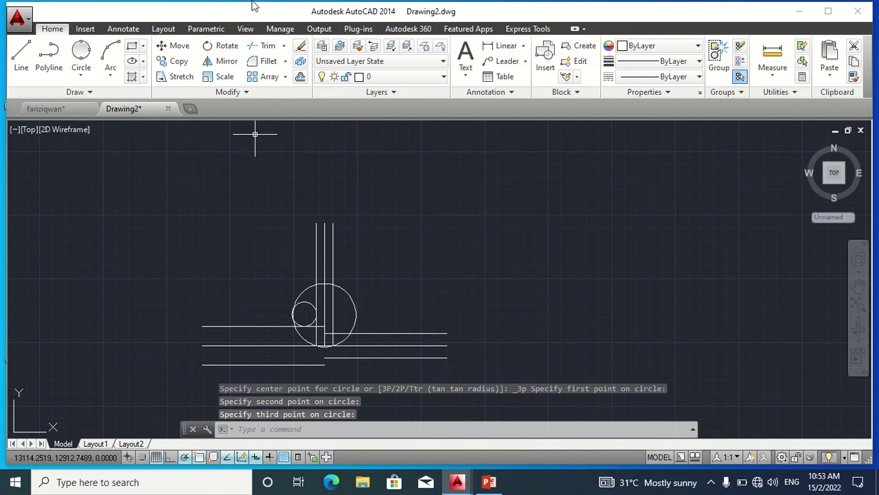
pyautogui.press('Delete')
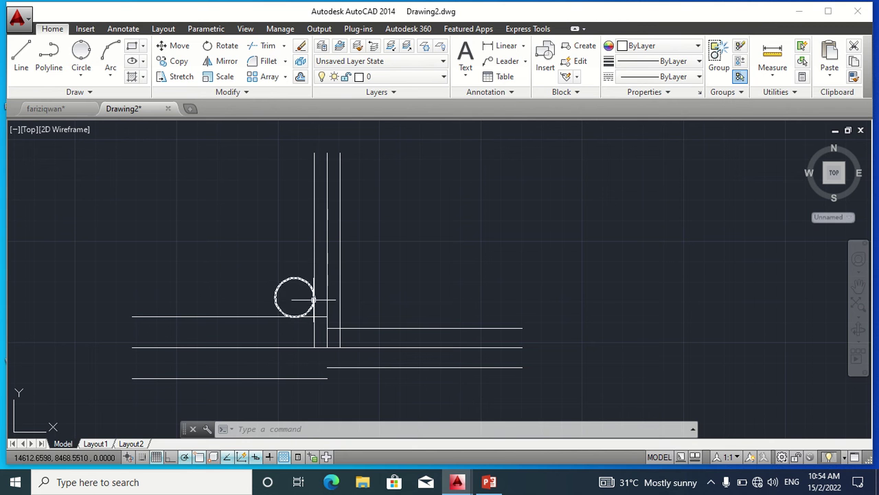
# Step: Draw a line from the left to the right vertical pipe line at circle-centre height
pyautogui.click(20, 55)
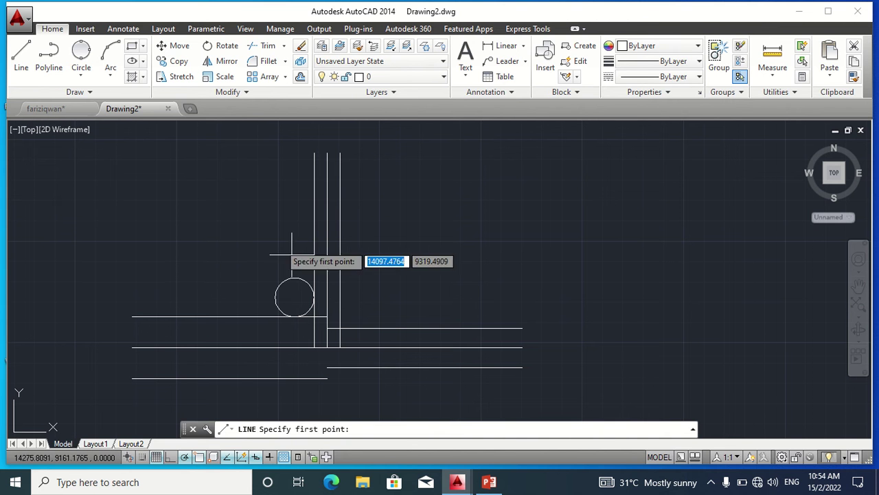
pyautogui.click(314, 297)
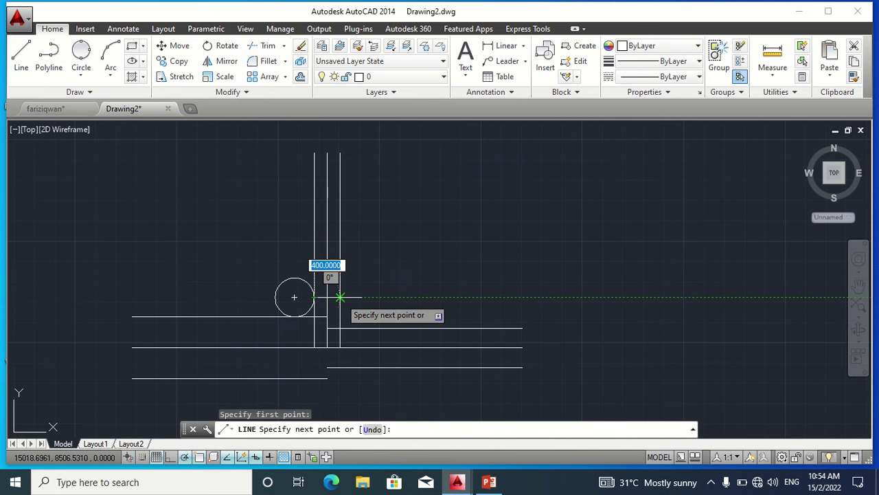
pyautogui.click(340, 297)
pyautogui.press('Return')
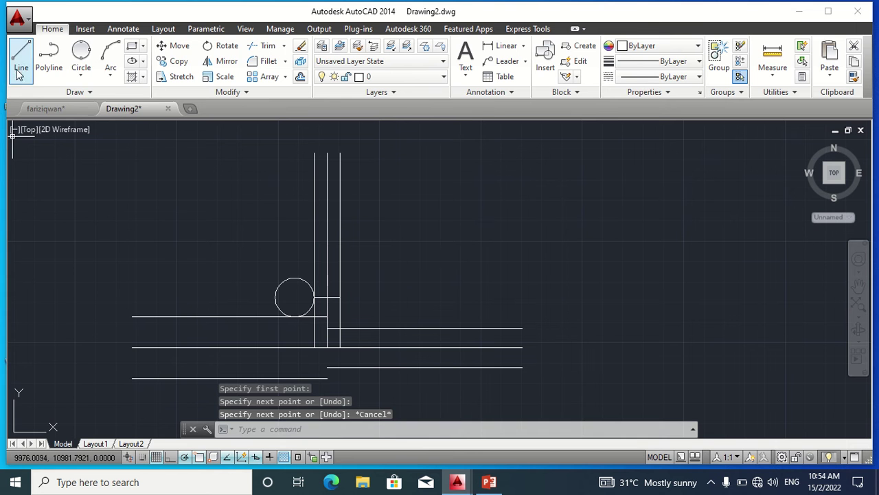
# Step: Draw a line from the circle's tangent point down to the bottom horizontal line
pyautogui.click(21, 56)
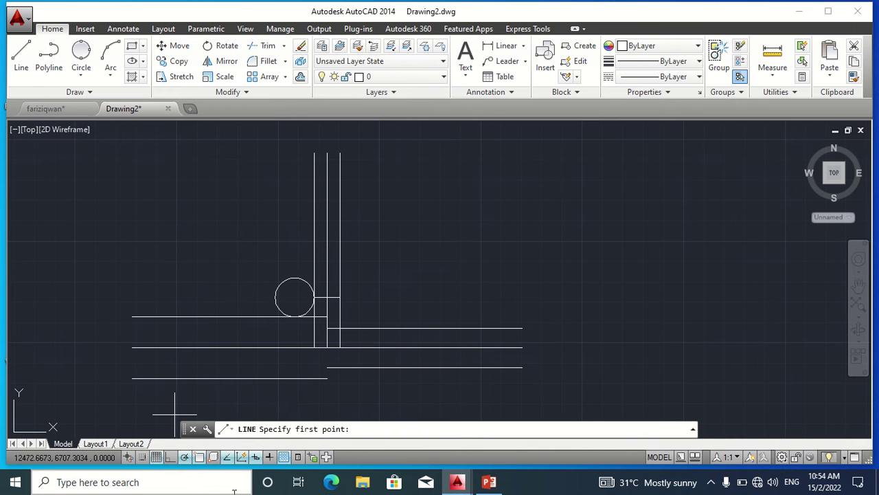
pyautogui.click(294, 316)
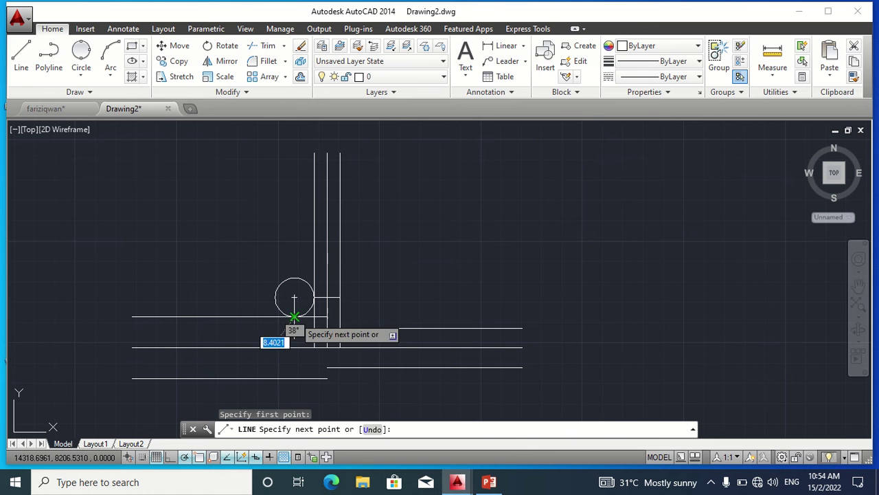
pyautogui.click(294, 379)
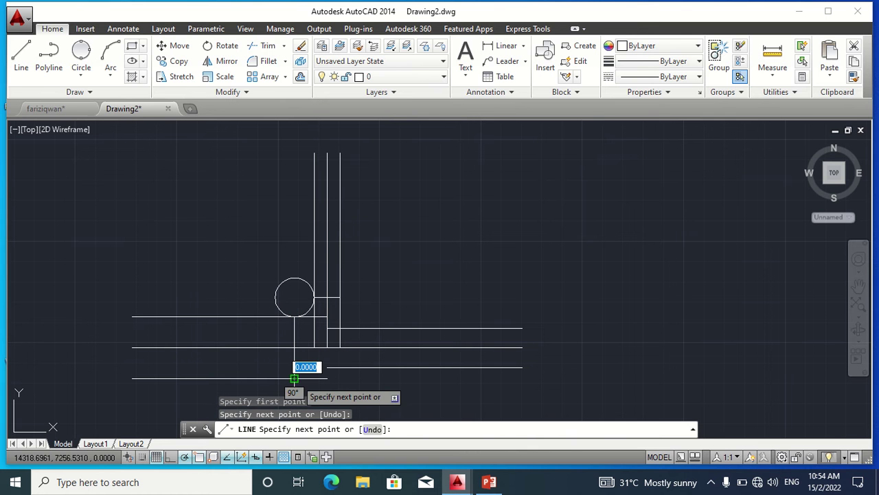
pyautogui.press('Escape')
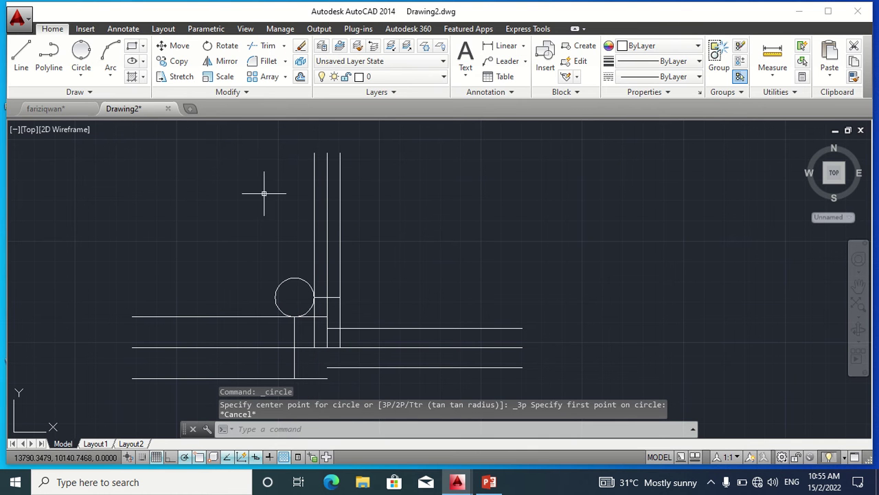
# Step: Draw a 3-point circle through the short line's right end, a line intersection, and a 950 third point
pyautogui.click(81, 54)
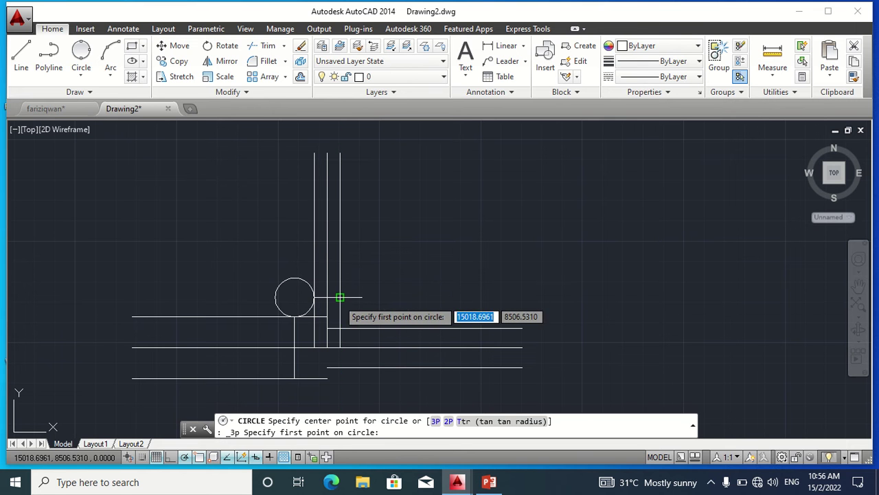
pyautogui.click(340, 296)
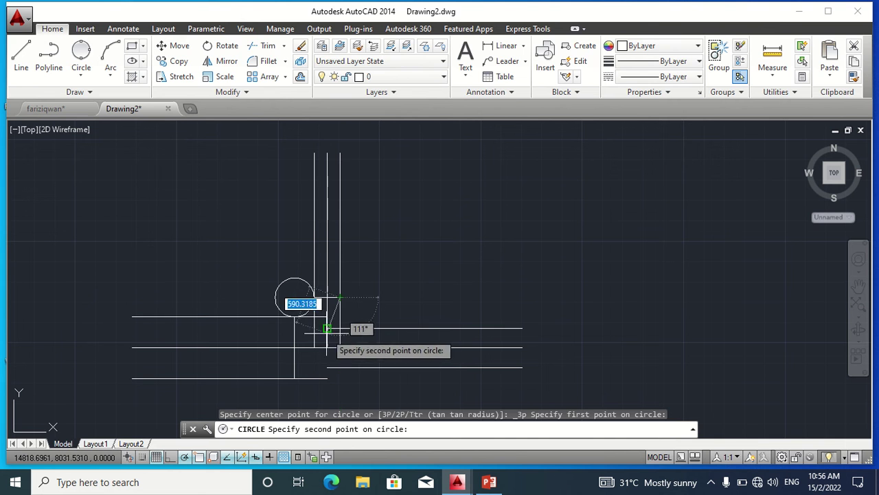
pyautogui.click(314, 348)
pyautogui.write('950')
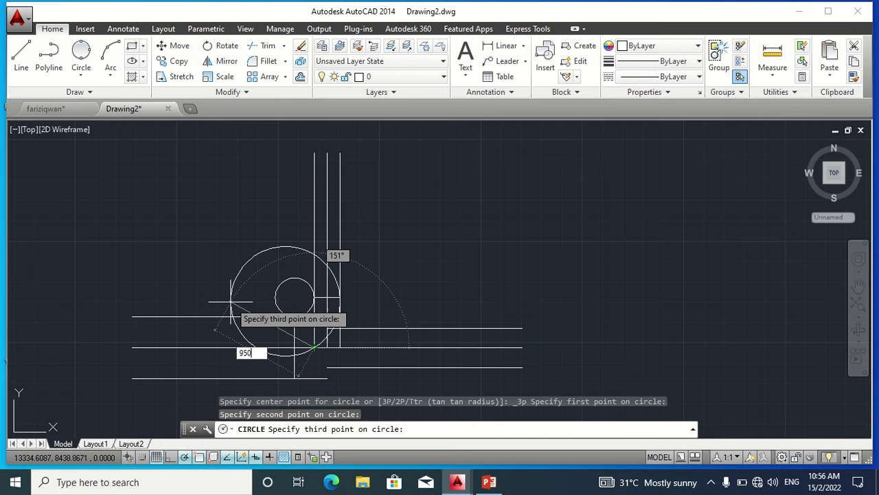
pyautogui.press('Return')
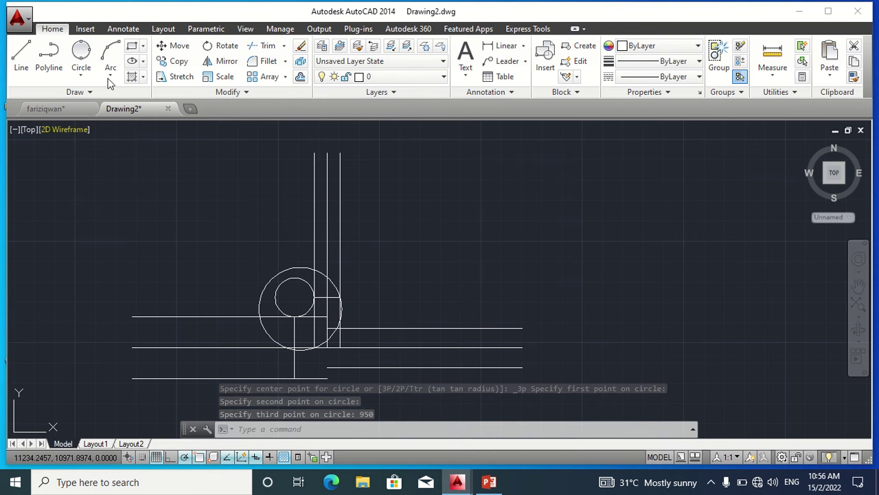
pyautogui.click(349, 31)
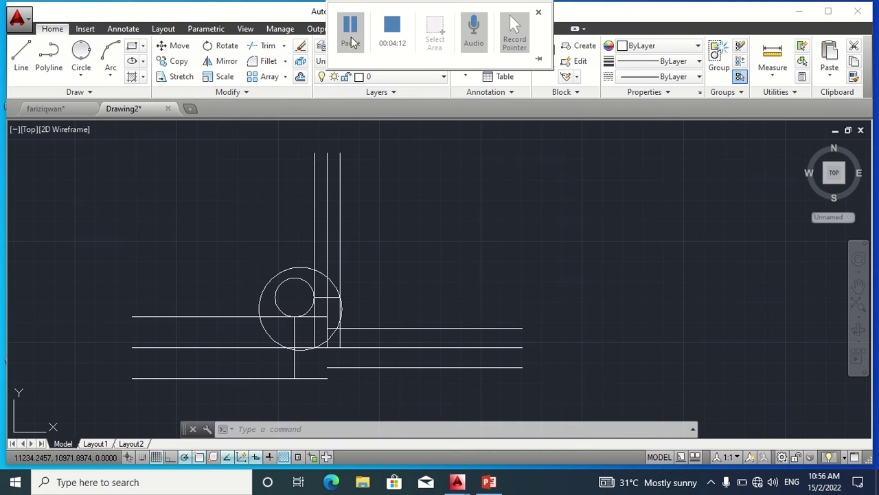
# Step: Trim the large circle's upper-left part, the small circle to a quarter arc, and the inner line segment
pyautogui.click(264, 46)
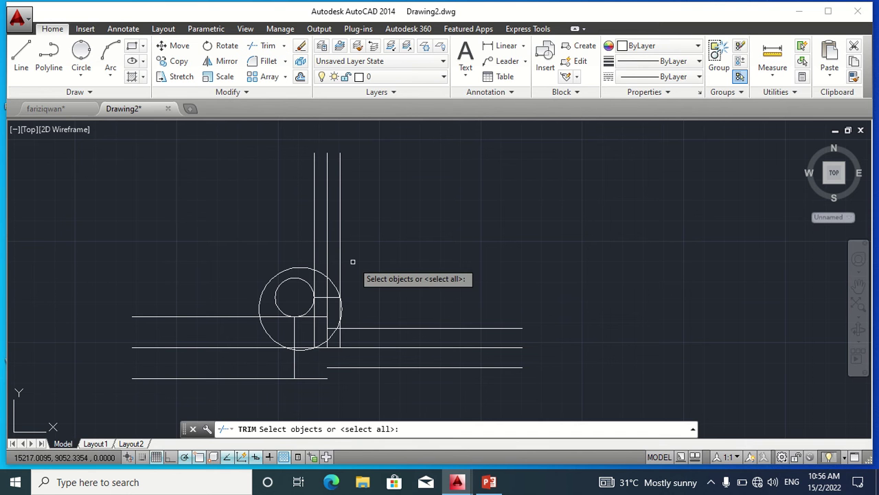
pyautogui.click(243, 229)
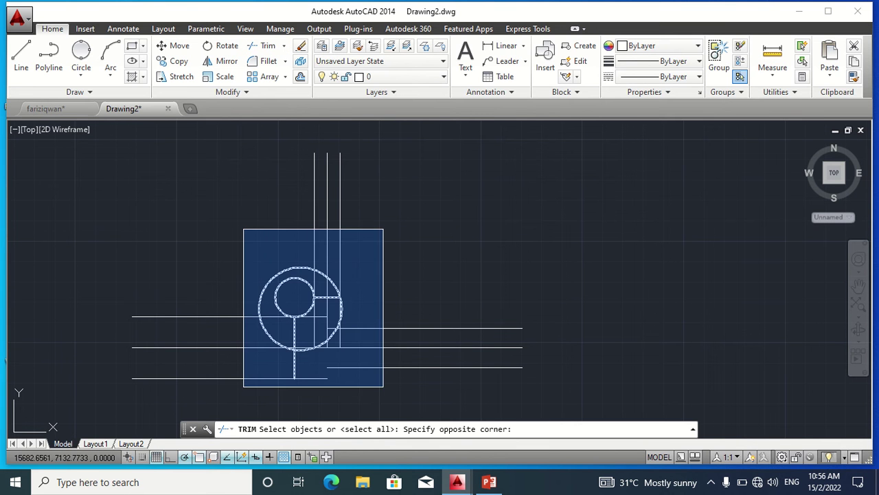
pyautogui.click(382, 386)
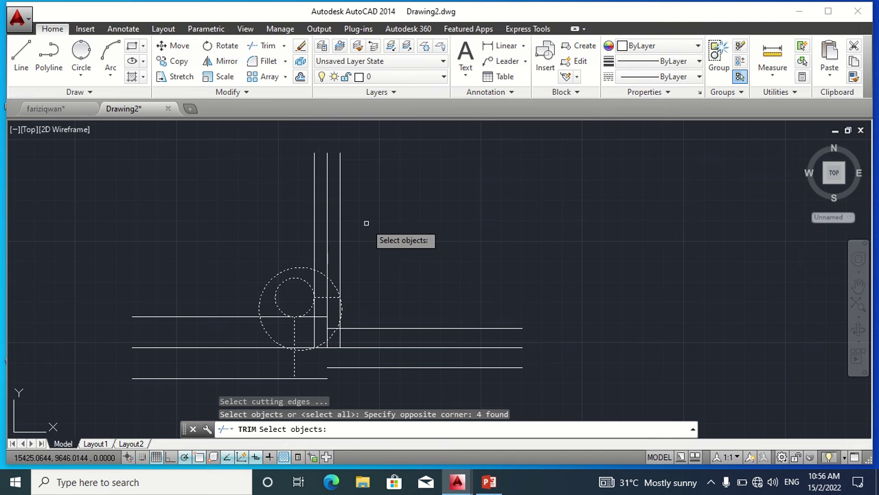
pyautogui.press('Return')
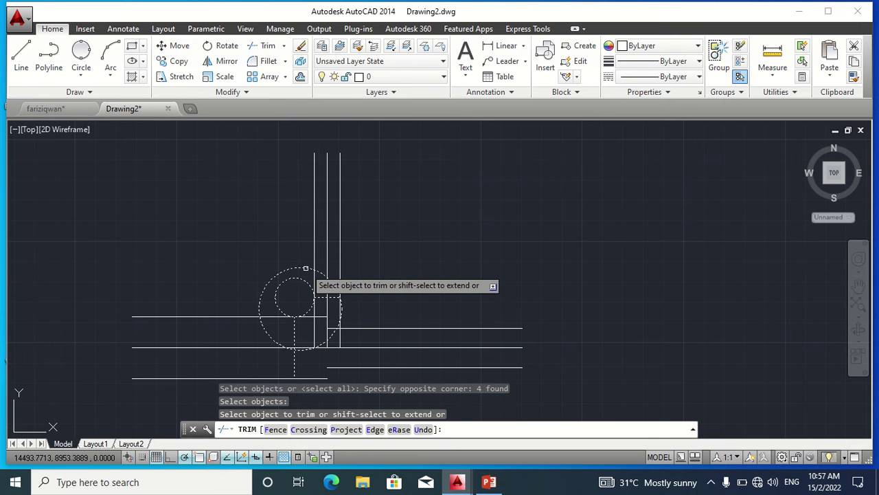
pyautogui.click(305, 268)
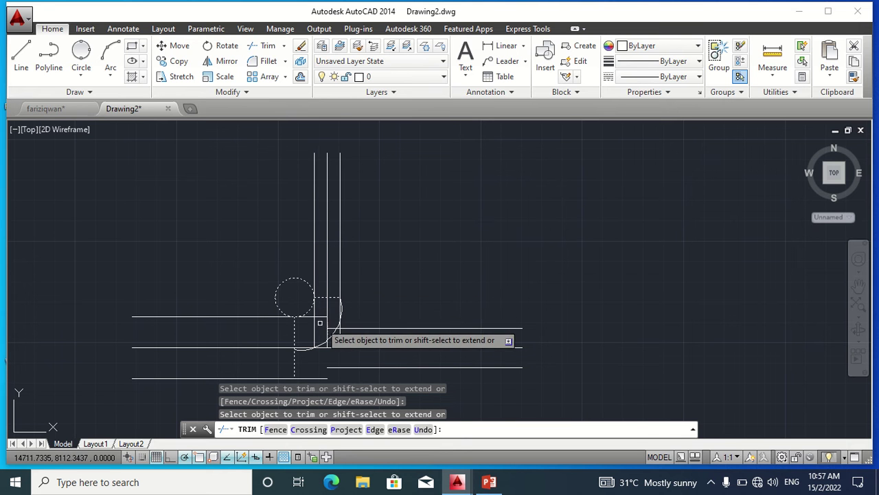
pyautogui.click(284, 280)
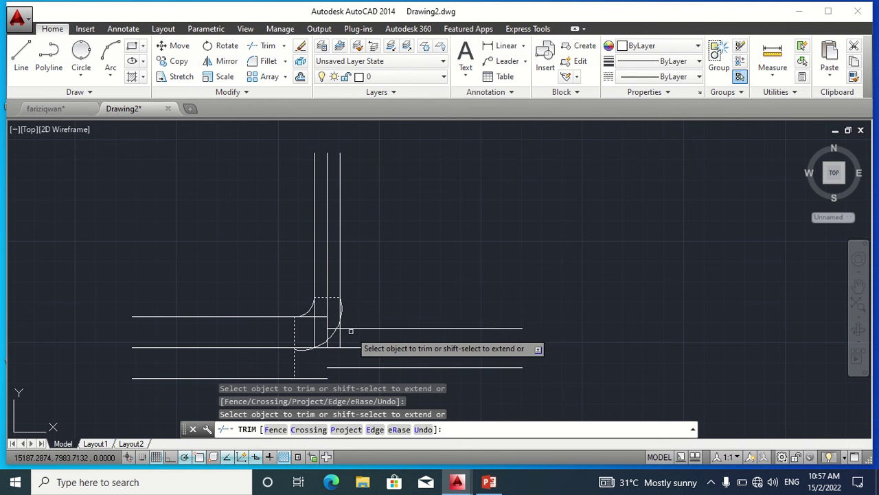
pyautogui.click(316, 347)
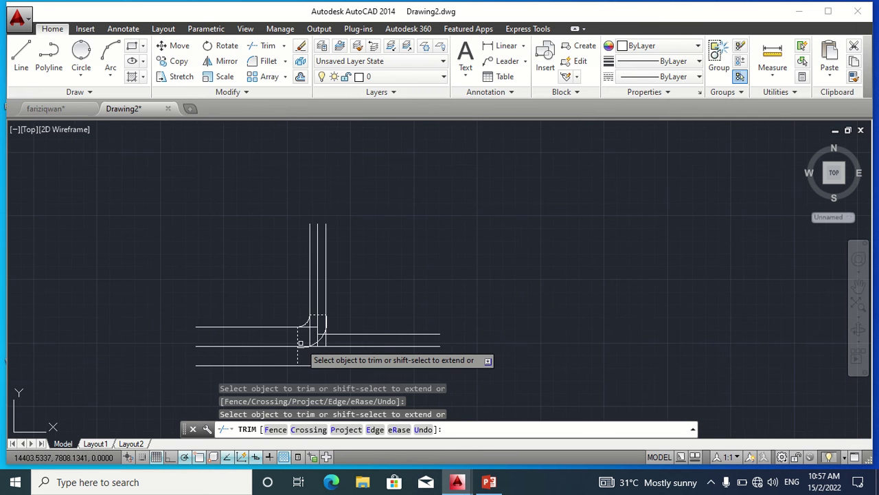
# Step: End trimming and undo the last trim
pyautogui.scroll(2, 302, 344)
pyautogui.scroll(2, 298, 348)
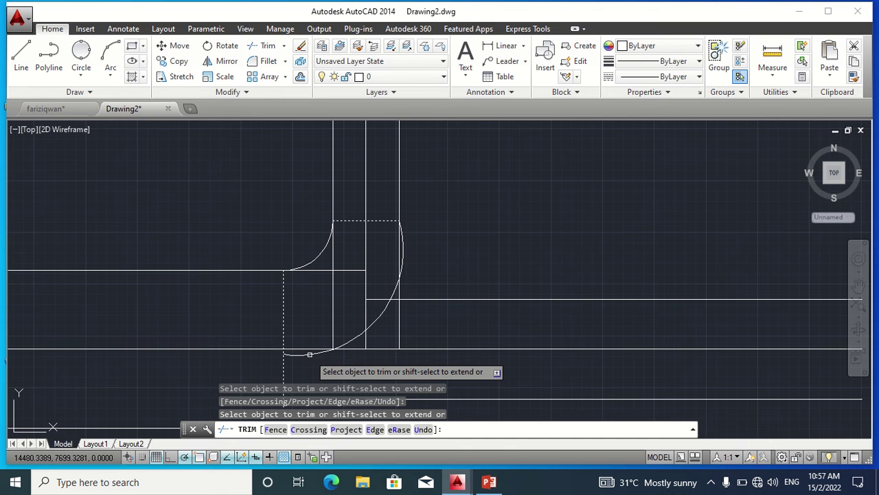
pyautogui.press('Escape')
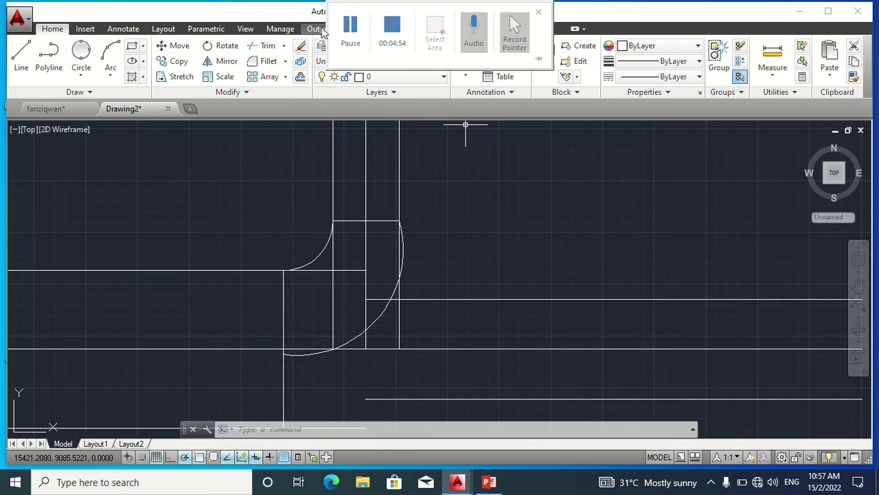
pyautogui.hotkey('ctrl', 'z')
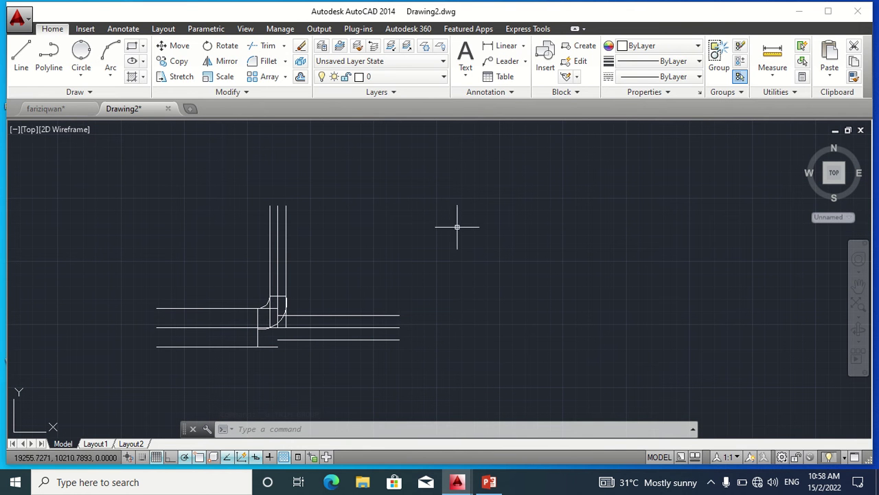
# Step: Start a new trim using all 13 elbow lines as cutting edges
pyautogui.click(157, 179)
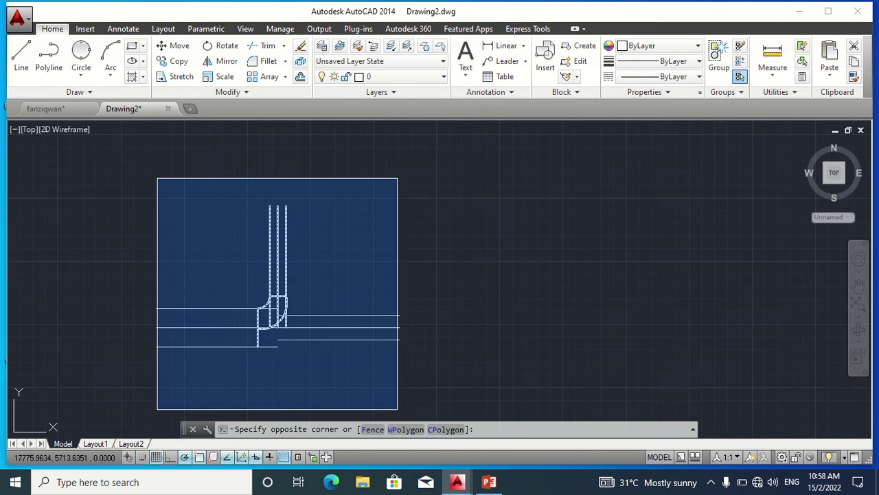
pyautogui.click(425, 416)
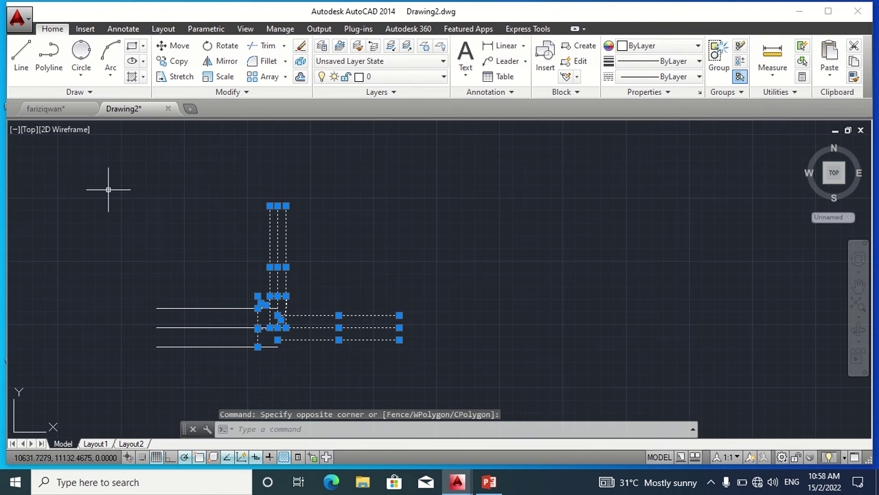
pyautogui.press('Escape')
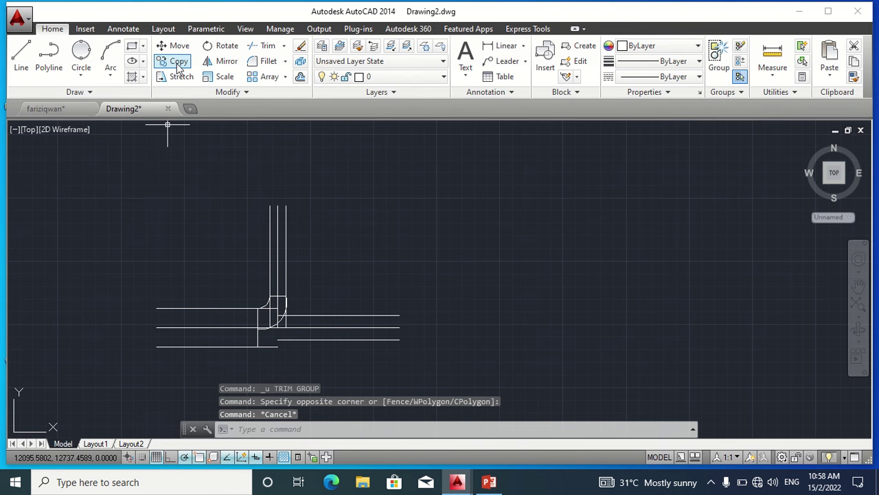
pyautogui.click(265, 45)
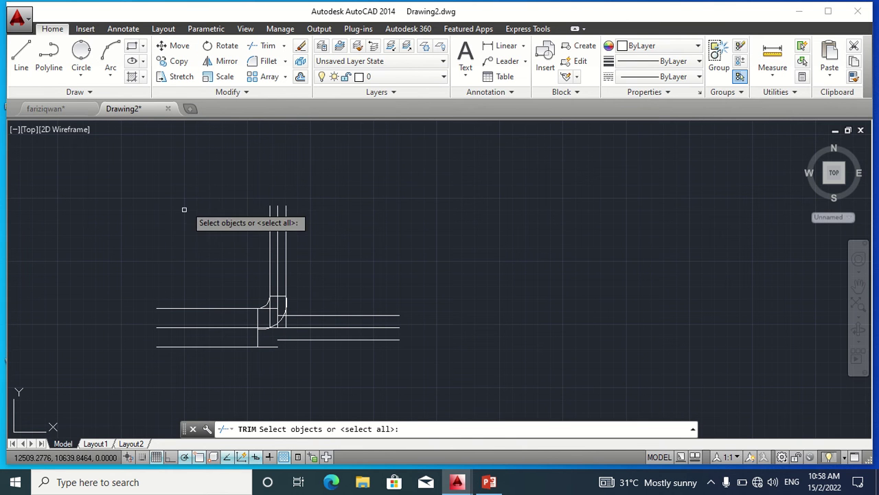
pyautogui.click(155, 172)
pyautogui.click(459, 385)
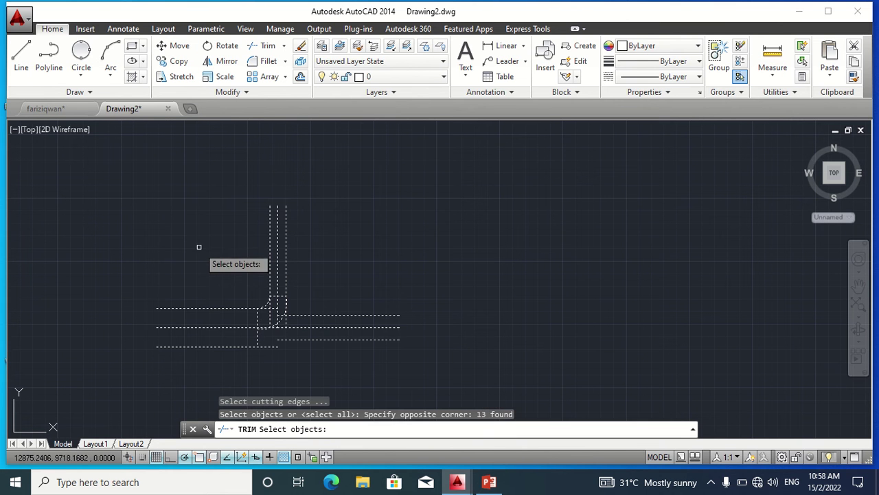
# Step: Add the outer arc as a cutting edge and finish choosing edges
pyautogui.scroll(2, 213, 254)
pyautogui.scroll(1, 215, 227)
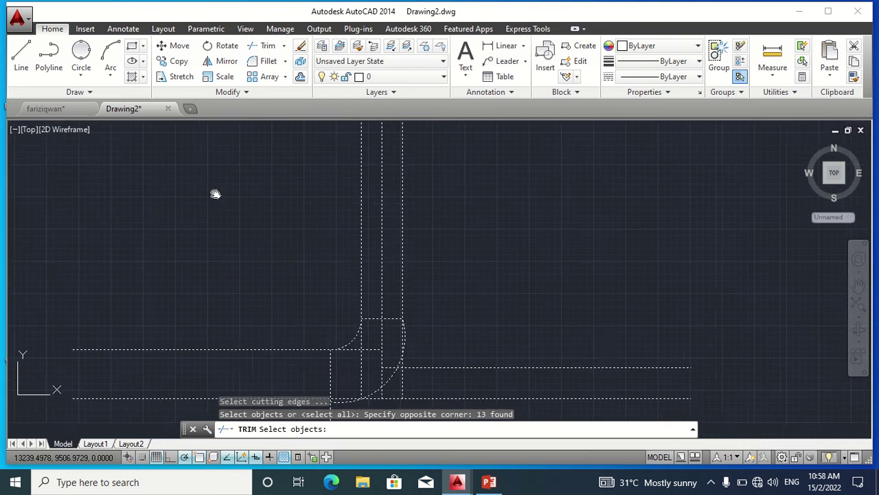
pyautogui.scroll(2, 281, 310)
pyautogui.scroll(2, 319, 370)
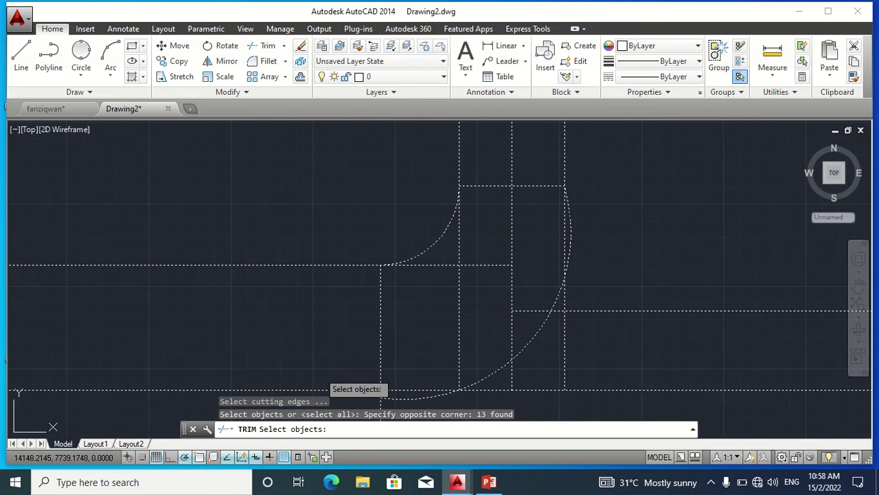
pyautogui.click(417, 397)
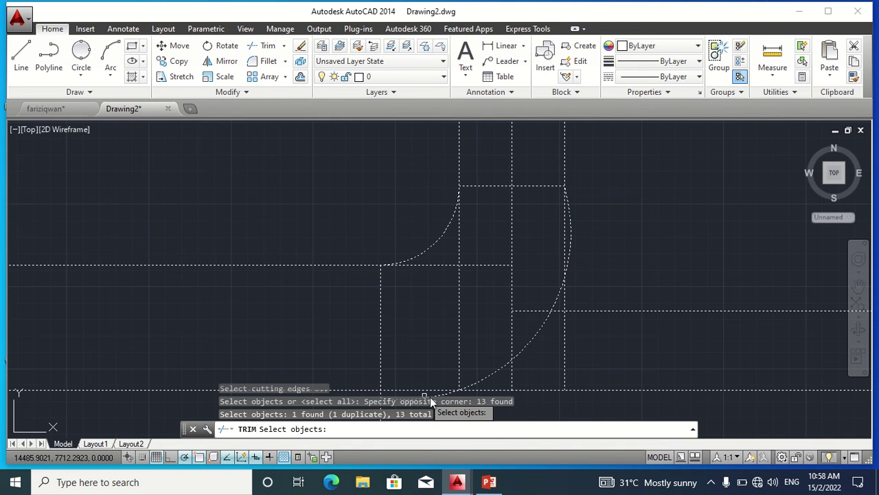
pyautogui.moveTo(603, 306)
pyautogui.mouseDown(button='middle')
pyautogui.moveTo(571, 275)
pyautogui.moveTo(520, 173)
pyautogui.mouseUp(button='middle')
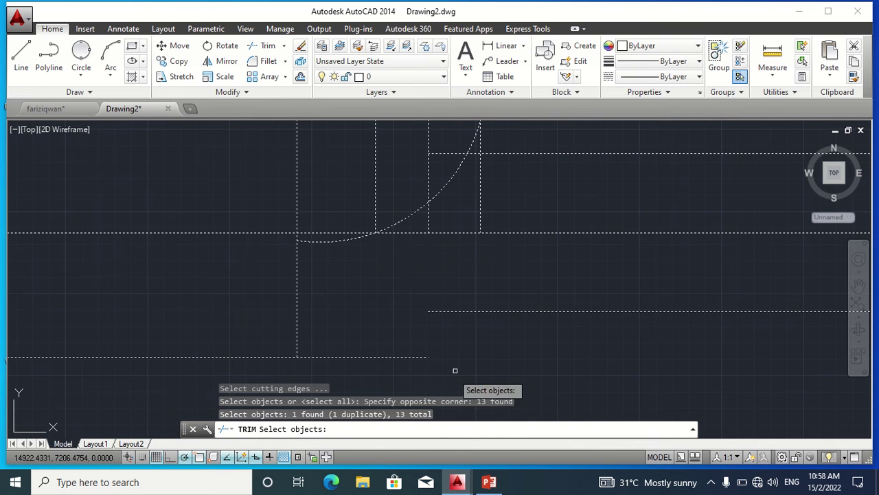
pyautogui.press('Return')
# Step: Cut the outer arc's tail off past the pipe line and end trimming
pyautogui.click(313, 241)
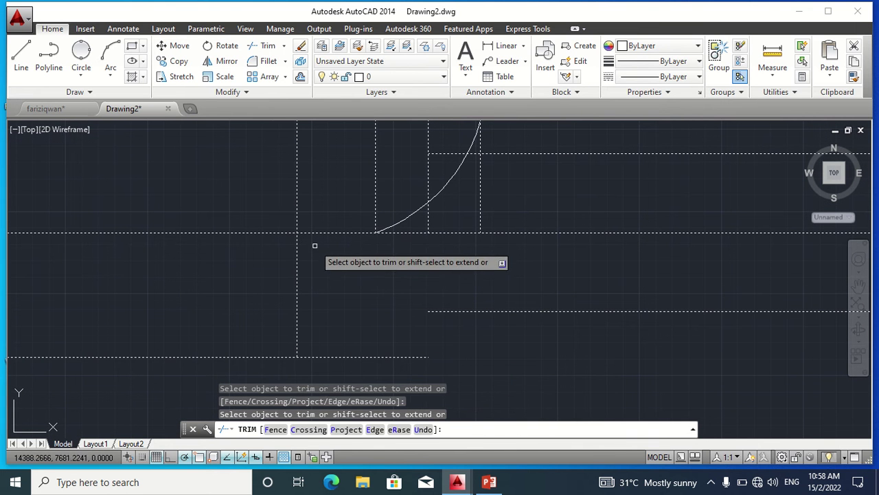
pyautogui.scroll(-5, 243, 318)
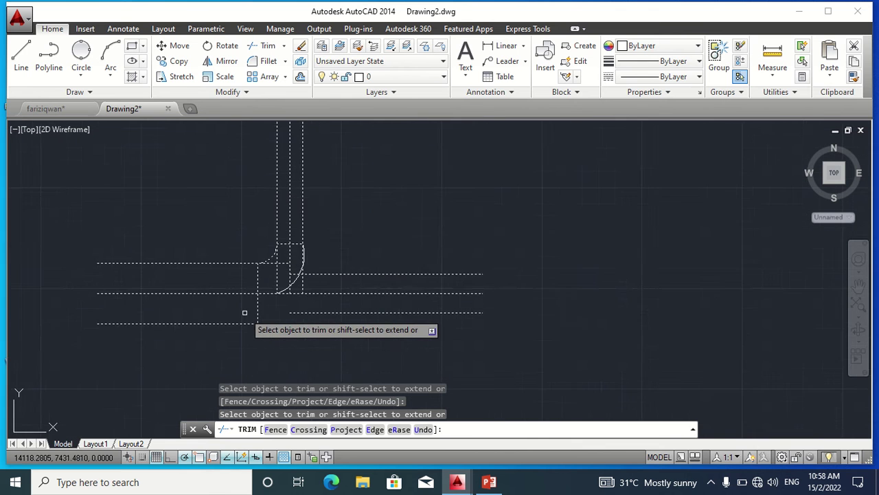
pyautogui.scroll(-3, 244, 316)
pyautogui.scroll(3, 245, 312)
pyautogui.moveTo(245, 314); pyautogui.dragTo(249, 345, button='middle')
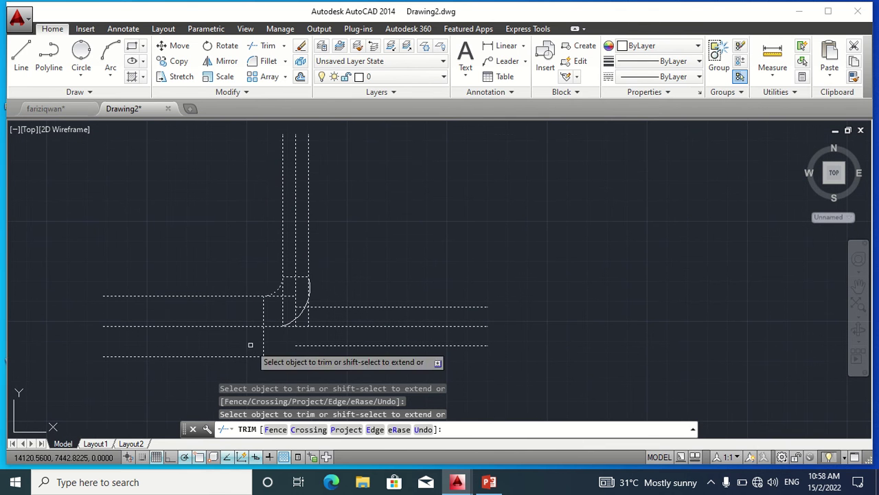
pyautogui.press('Escape')
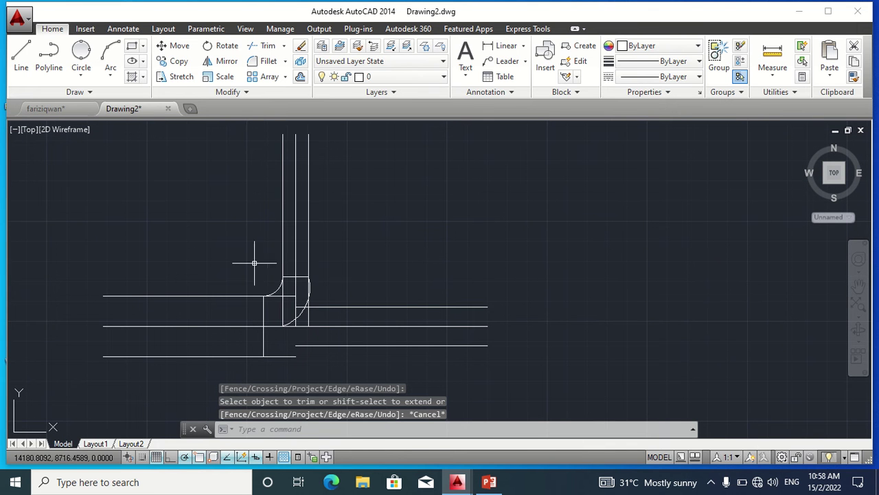
pyautogui.scroll(2, 395, 295)
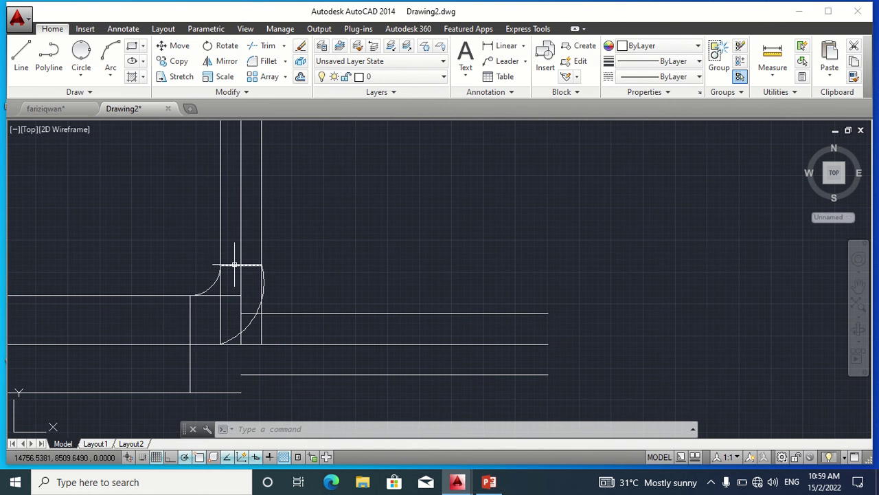
# Step: Copy the short line across the elbow top 50 and 100 units upward from its midpoint
pyautogui.click(162, 66)
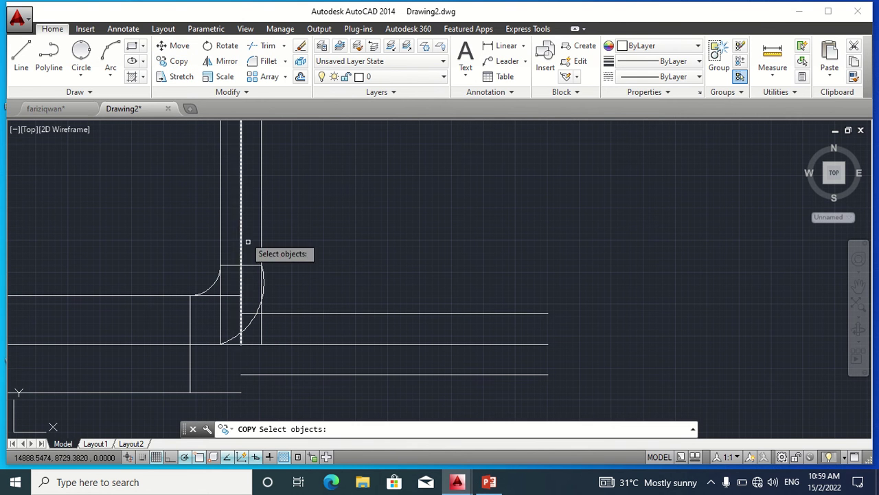
pyautogui.click(238, 265)
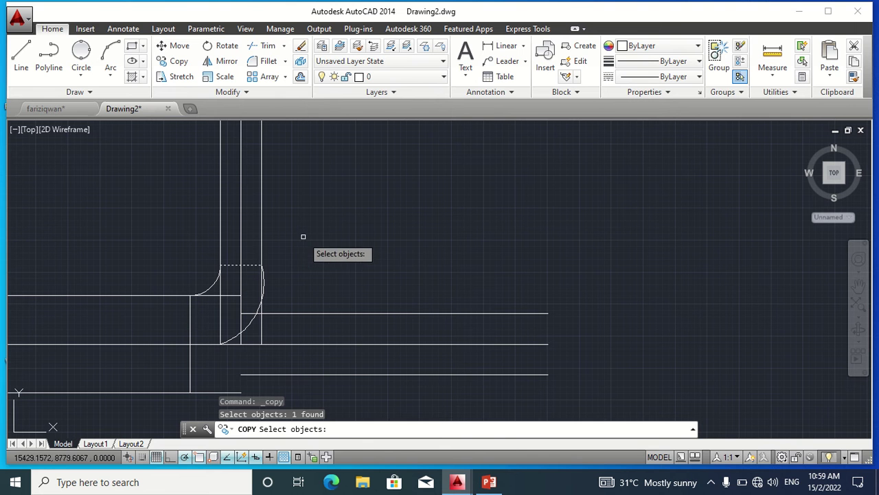
pyautogui.press('Return')
pyautogui.click(241, 266)
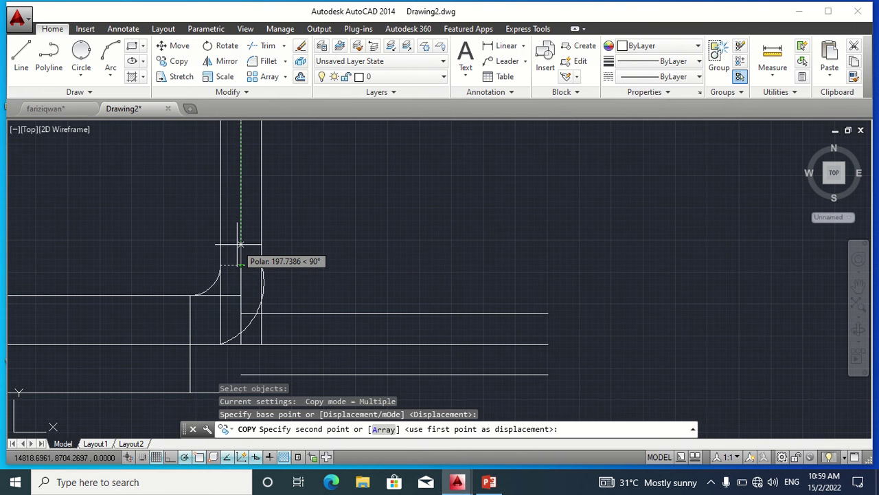
pyautogui.write('50')
pyautogui.press('Return')
pyautogui.write('100')
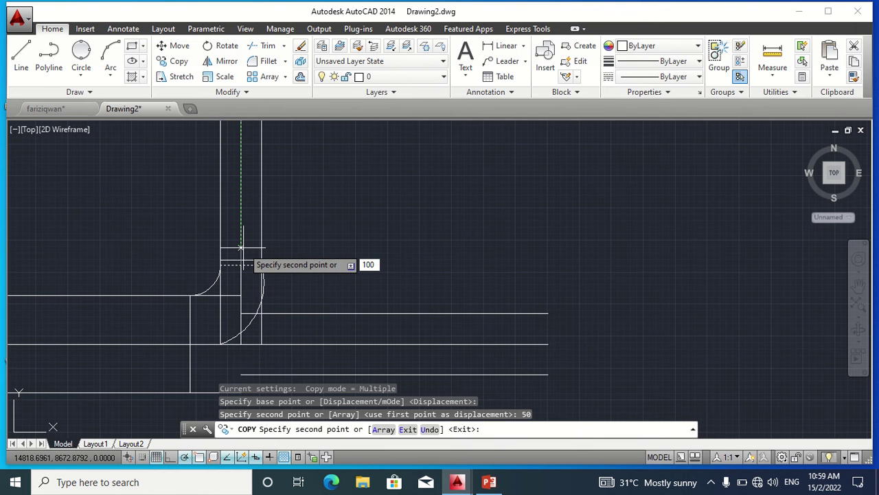
pyautogui.press('Return')
pyautogui.press('Escape')
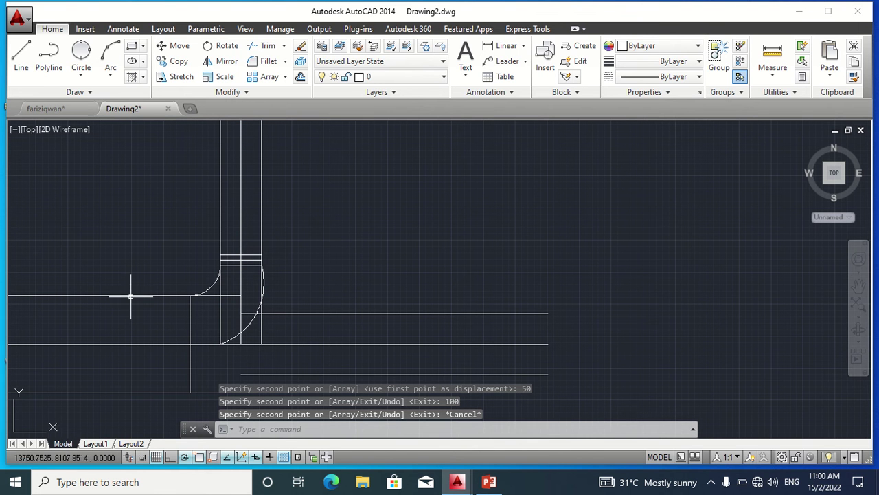
pyautogui.click(175, 61)
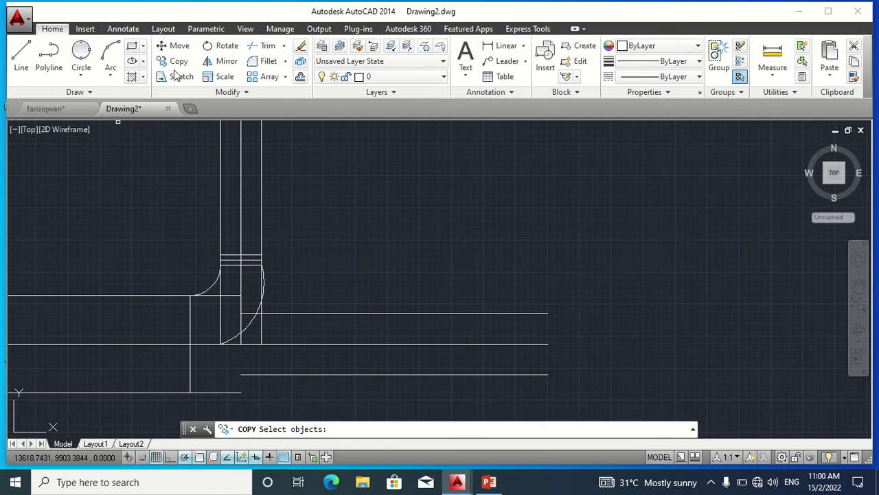
pyautogui.click(189, 337)
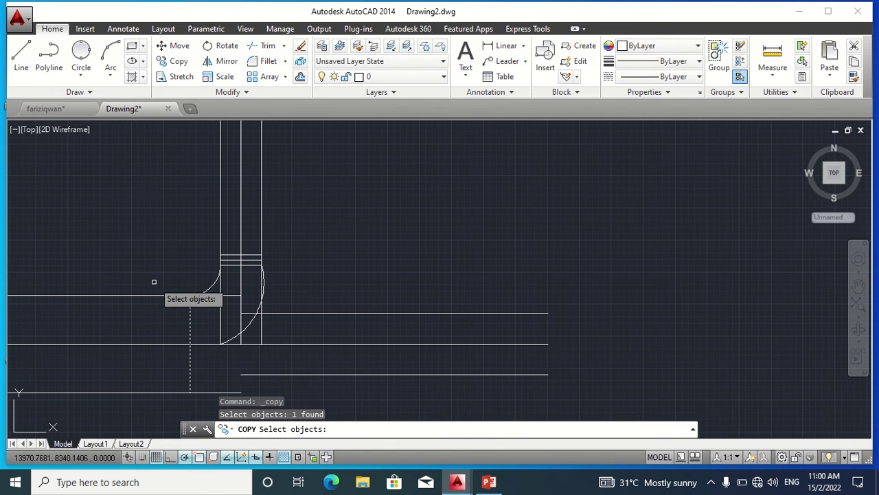
# Step: Copy the vertical line at the elbow's left end 50 and 100 units to the left
pyautogui.press('Return')
pyautogui.click(190, 344)
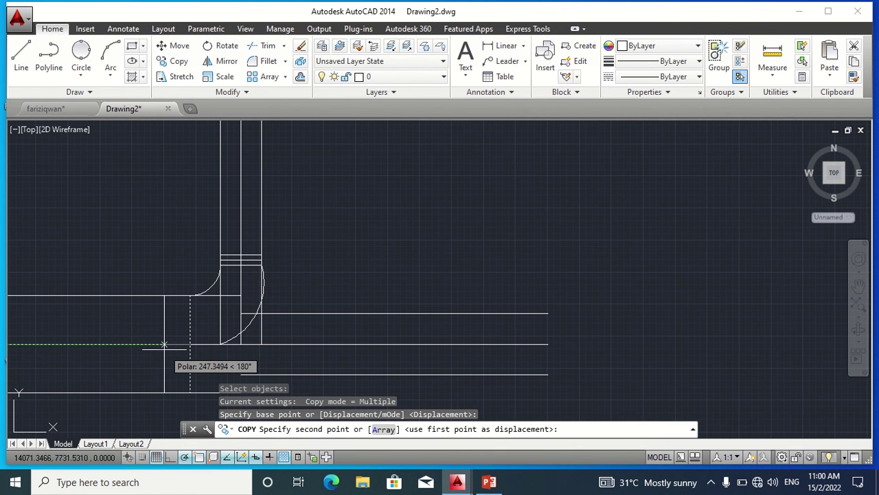
pyautogui.write('50')
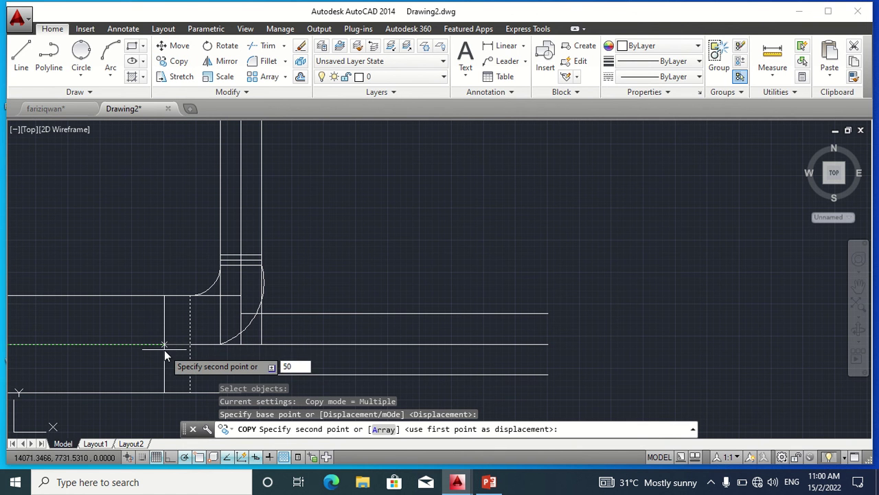
pyautogui.press('Return')
pyautogui.write('100')
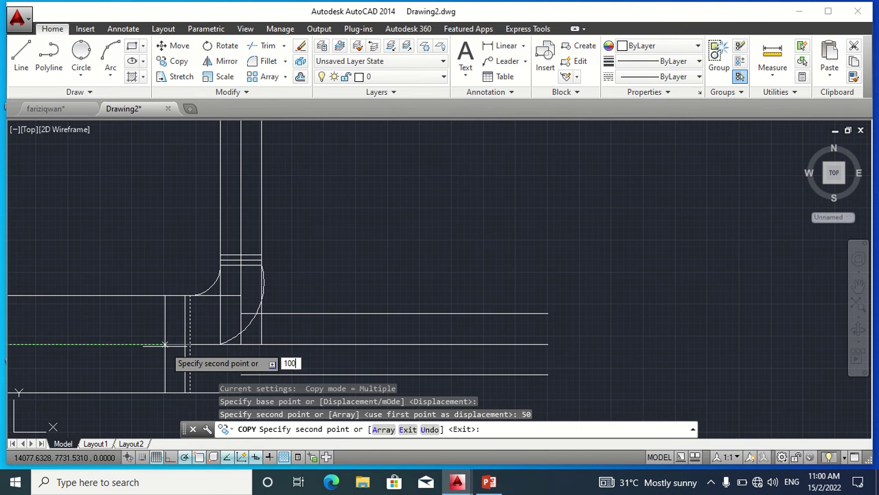
pyautogui.press('Return')
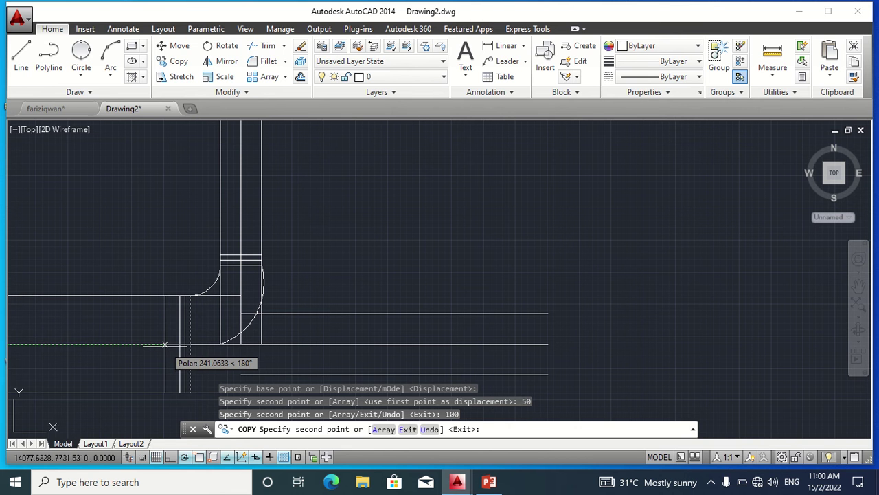
pyautogui.press('Escape')
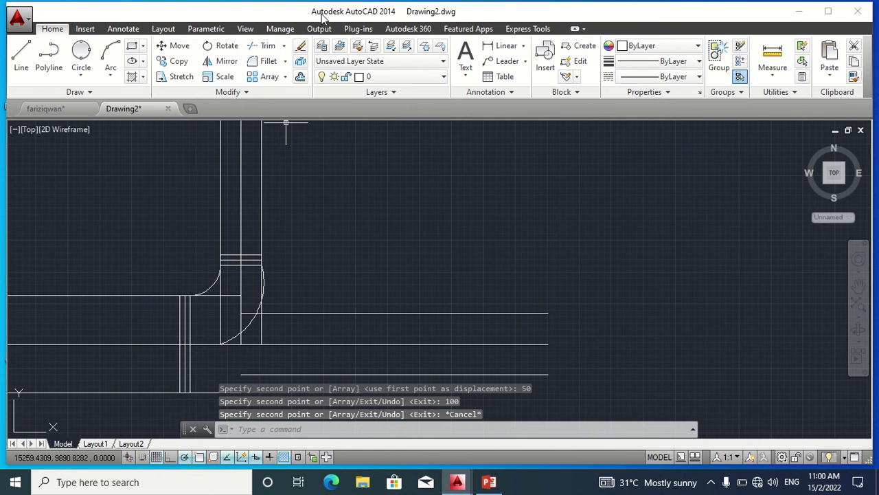
pyautogui.click(349, 40)
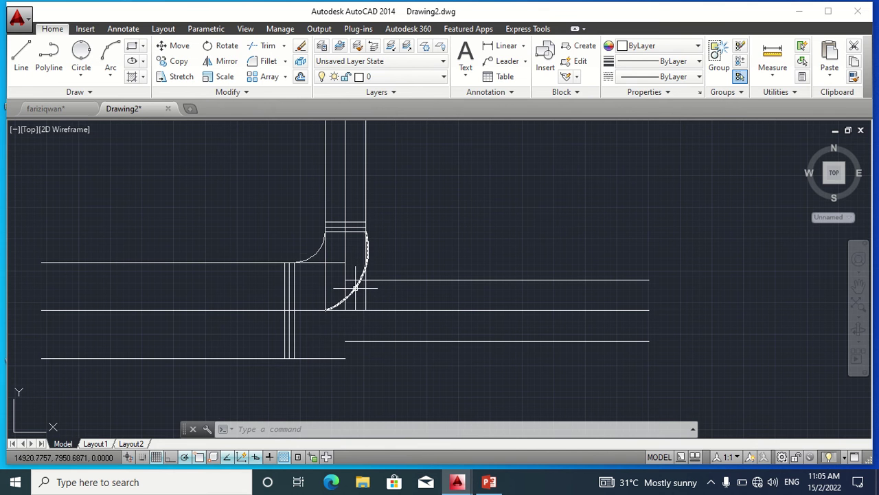
# Step: Erase the outer elbow arc and stretch the upper right pipe line left to the flange line
pyautogui.click(358, 285)
pyautogui.press('Delete')
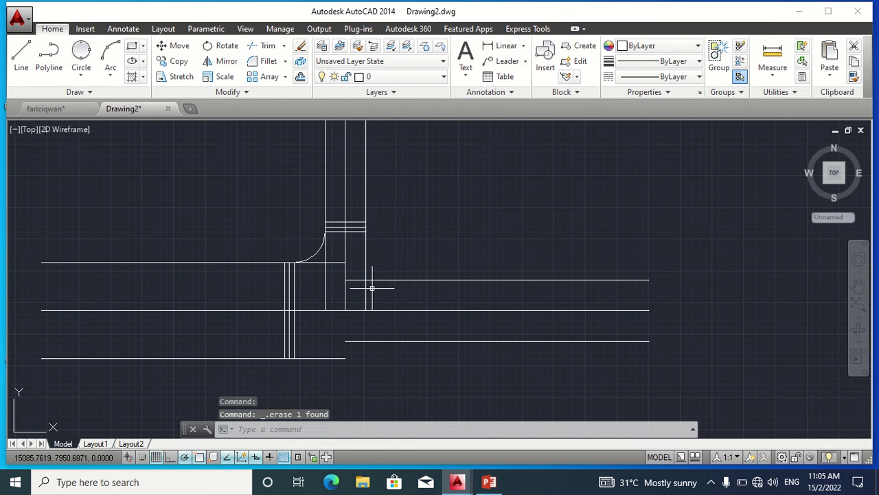
pyautogui.click(376, 280)
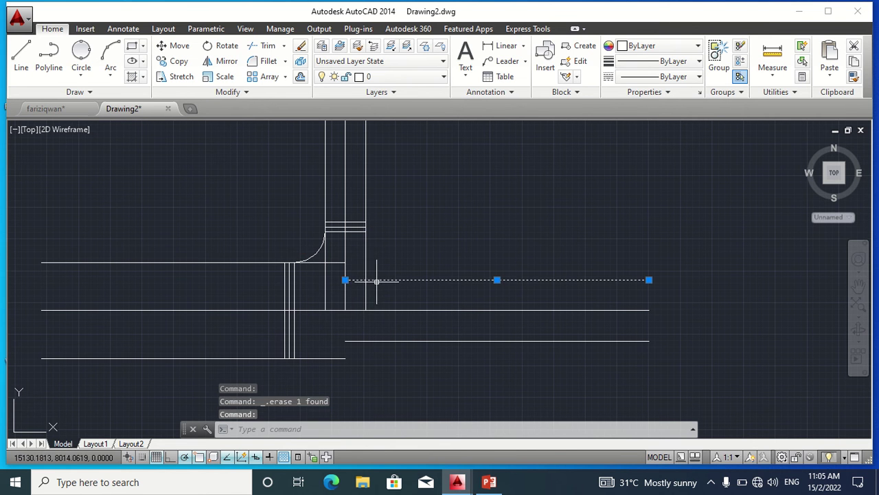
pyautogui.click(341, 280)
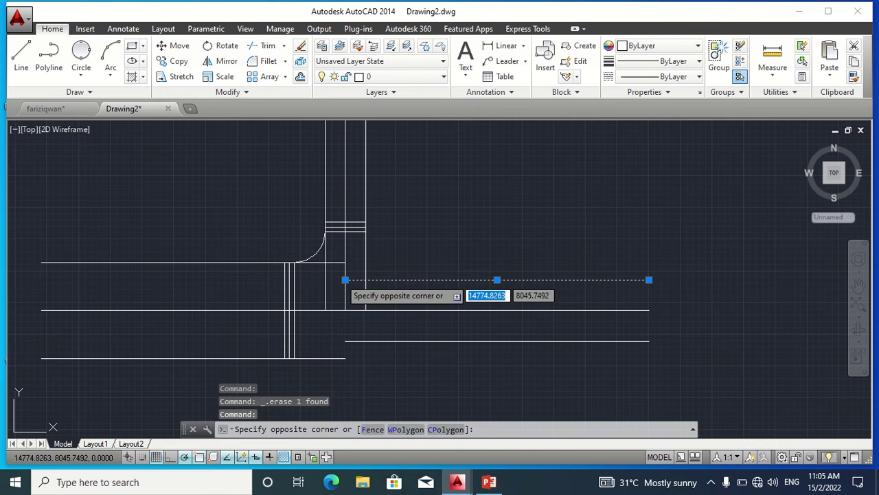
pyautogui.click(344, 279)
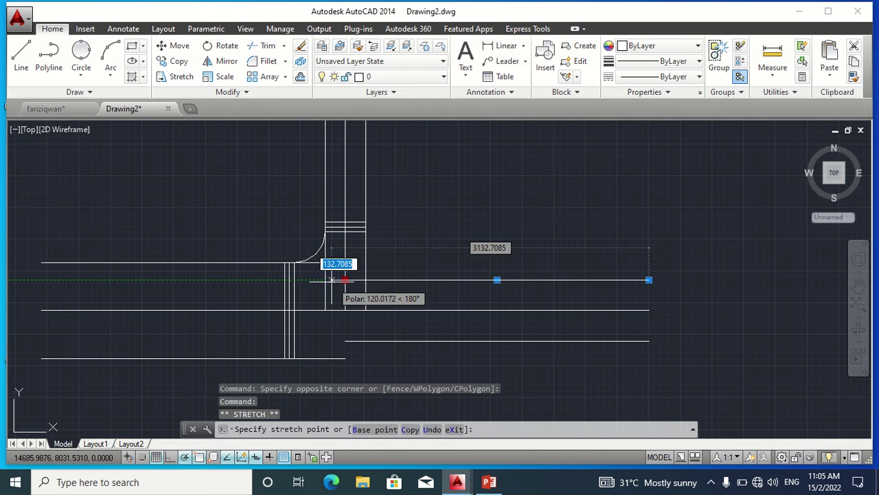
pyautogui.click(294, 279)
pyautogui.press('Escape')
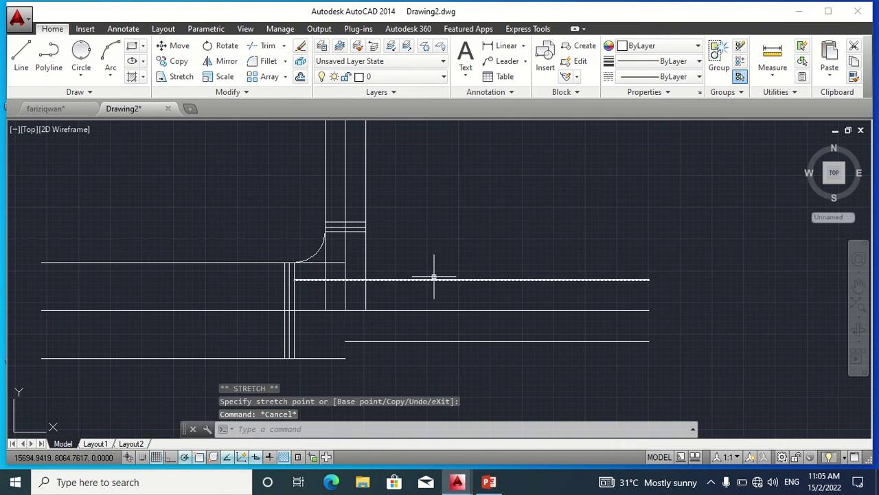
pyautogui.scroll(-1, 414, 229)
pyautogui.moveTo(413, 230); pyautogui.dragTo(413, 287, button='middle')
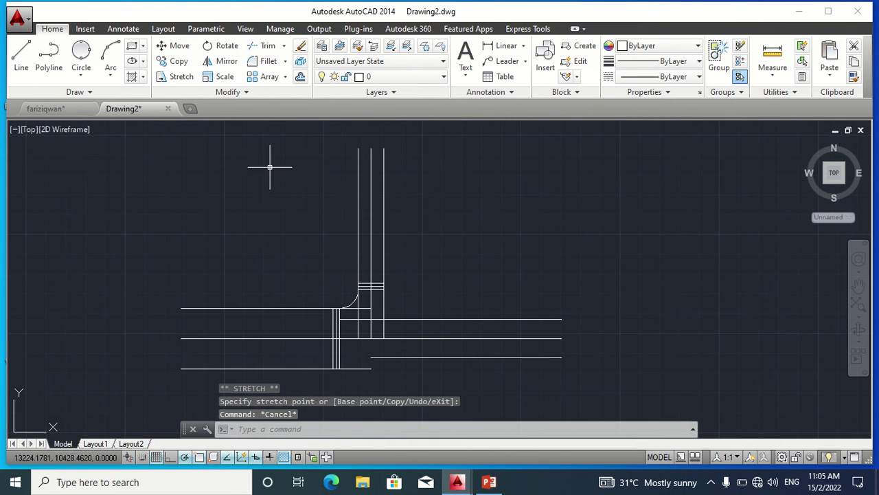
# Step: Draw a 3-point circle starting at the pipe line's corner endpoint, entering 950 for the third point
pyautogui.click(81, 72)
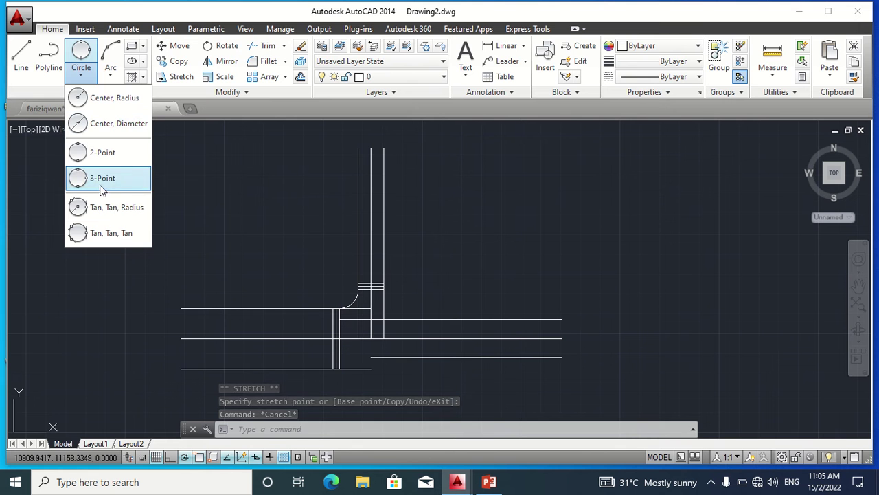
pyautogui.click(77, 180)
pyautogui.scroll(4, 331, 254)
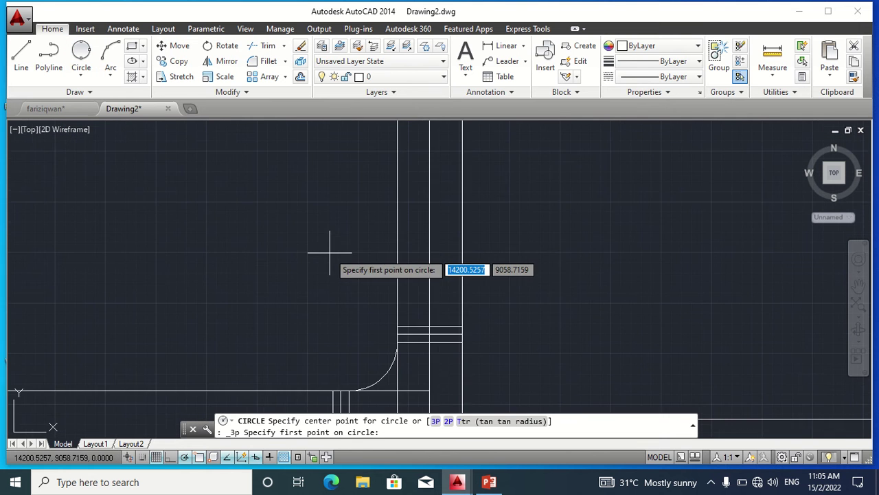
pyautogui.moveTo(327, 252); pyautogui.dragTo(327, 197, button='middle')
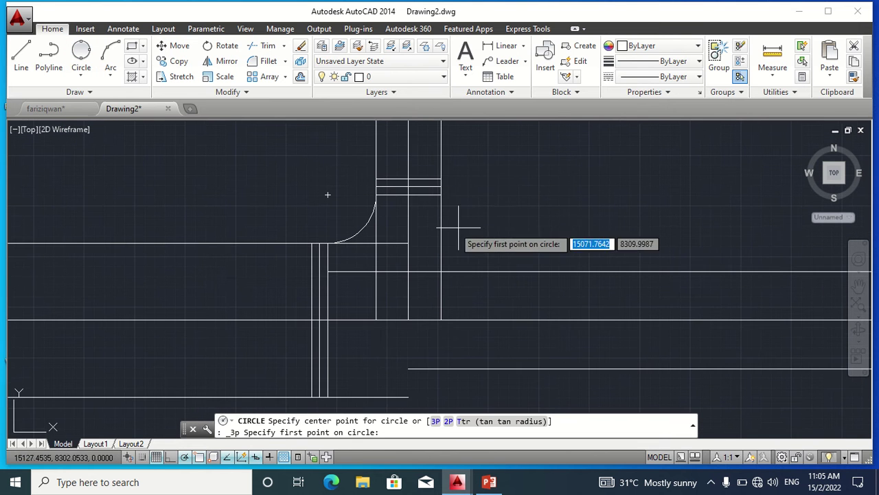
pyautogui.click(441, 195)
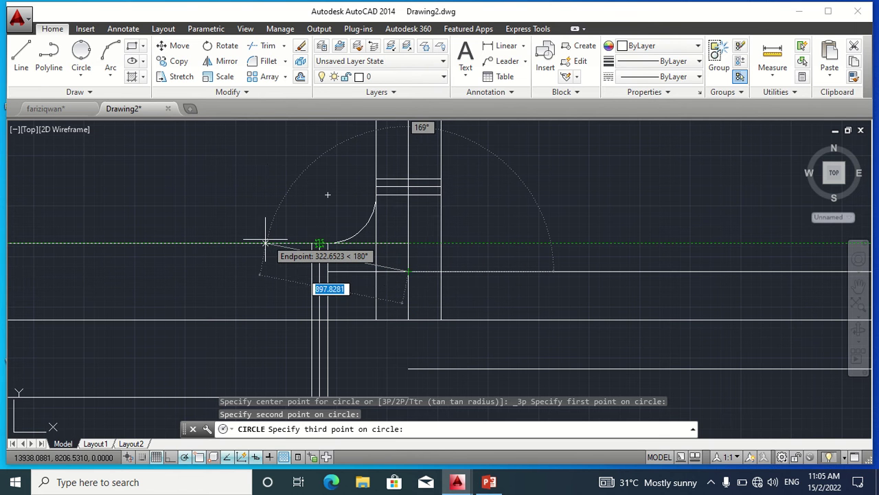
pyautogui.write('950')
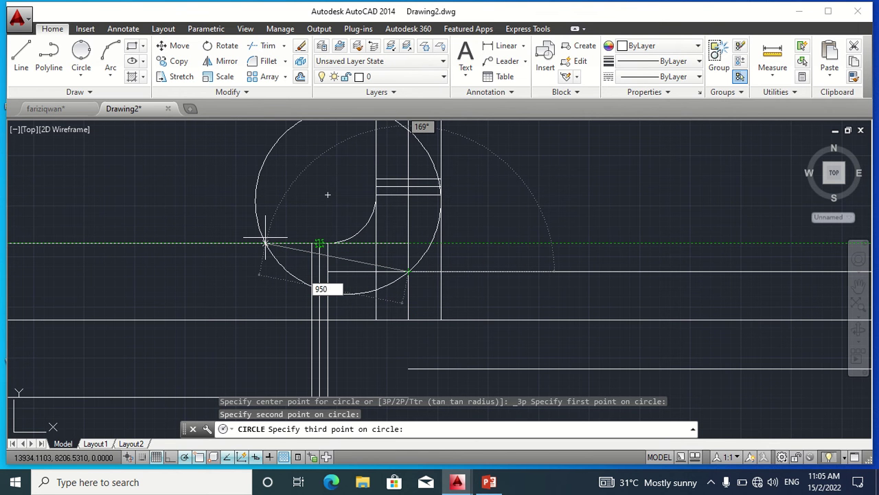
pyautogui.press('Return')
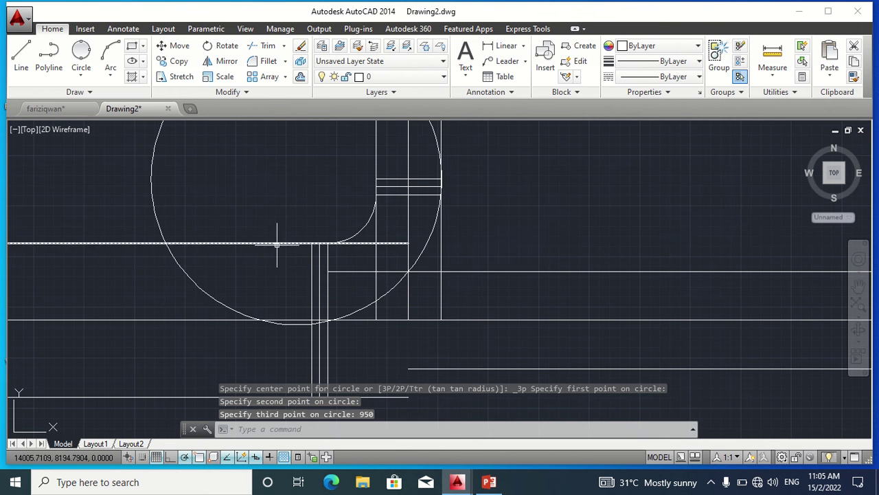
pyautogui.scroll(-2, 274, 245)
pyautogui.scroll(-1, 358, 275)
pyautogui.scroll(-1, 377, 280)
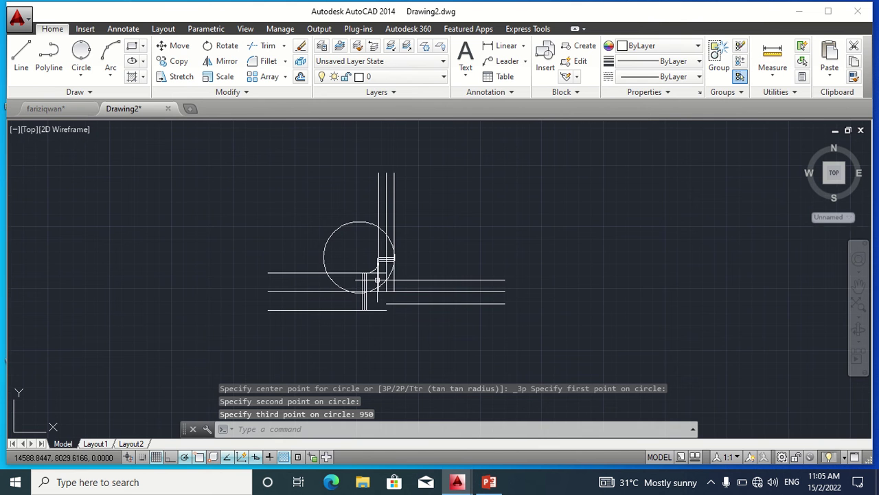
pyautogui.scroll(1, 379, 220)
pyautogui.scroll(1, 379, 213)
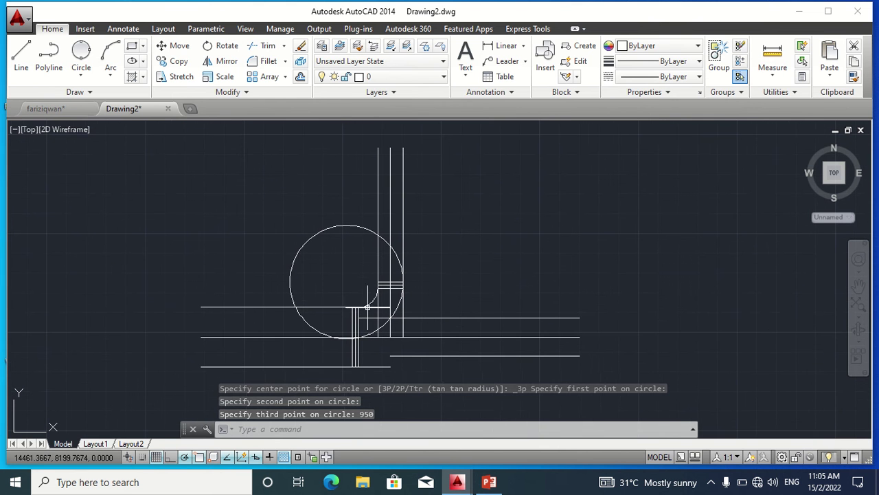
# Step: Start TRIM with all 17 drawing objects window-selected as cutting edges
pyautogui.click(265, 54)
pyautogui.click(188, 125)
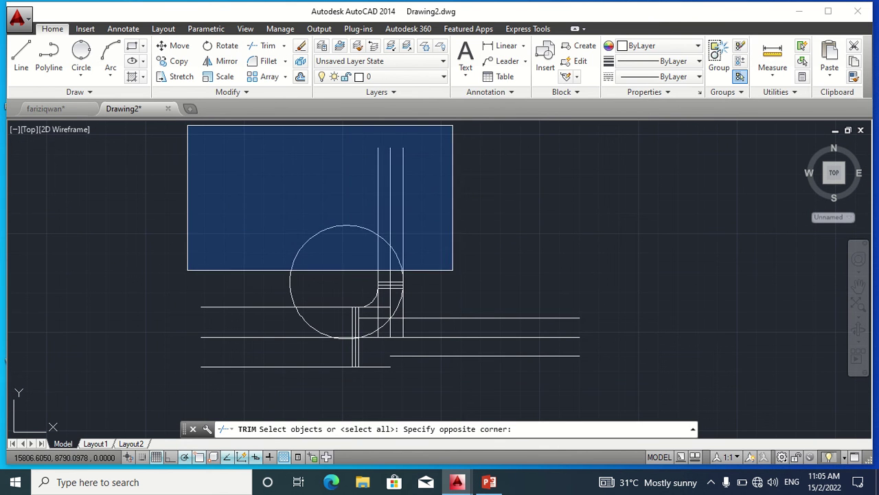
pyautogui.click(649, 419)
pyautogui.scroll(3, 359, 325)
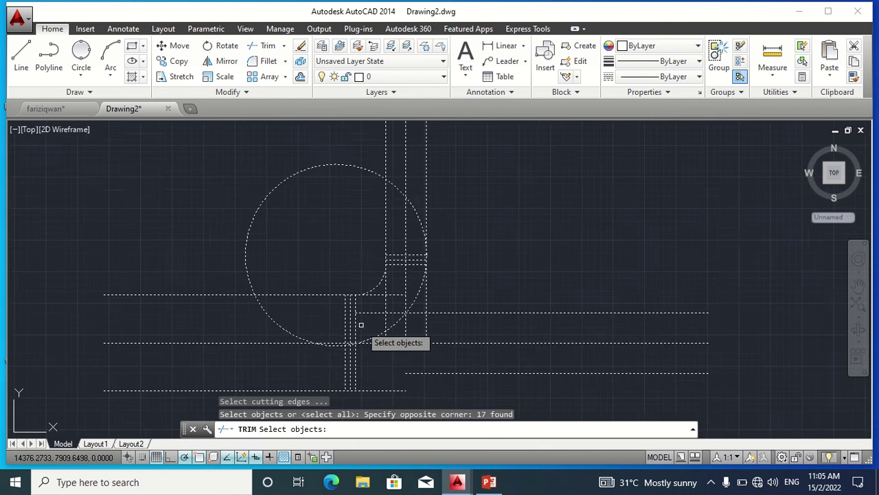
pyautogui.scroll(1, 353, 304)
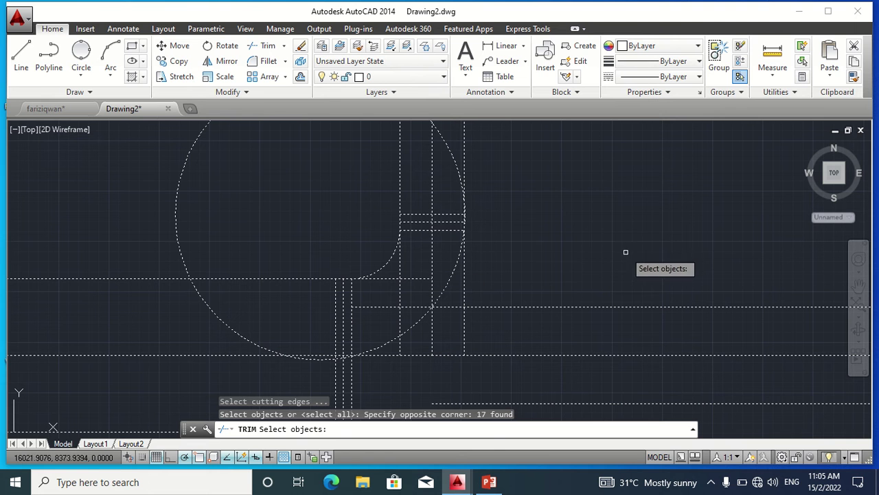
pyautogui.press('Return')
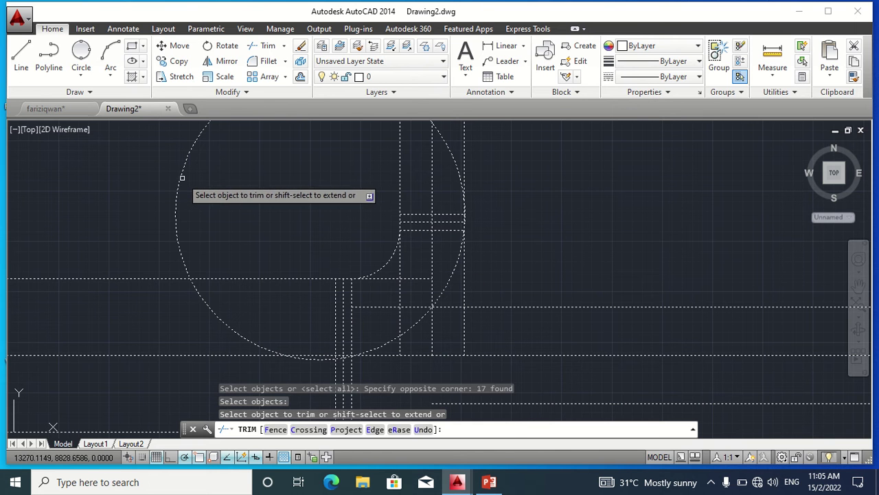
# Step: Trim the circle's upper-left, top and lower-left portions, leaving the outer elbow arc
pyautogui.click(184, 177)
pyautogui.click(174, 177)
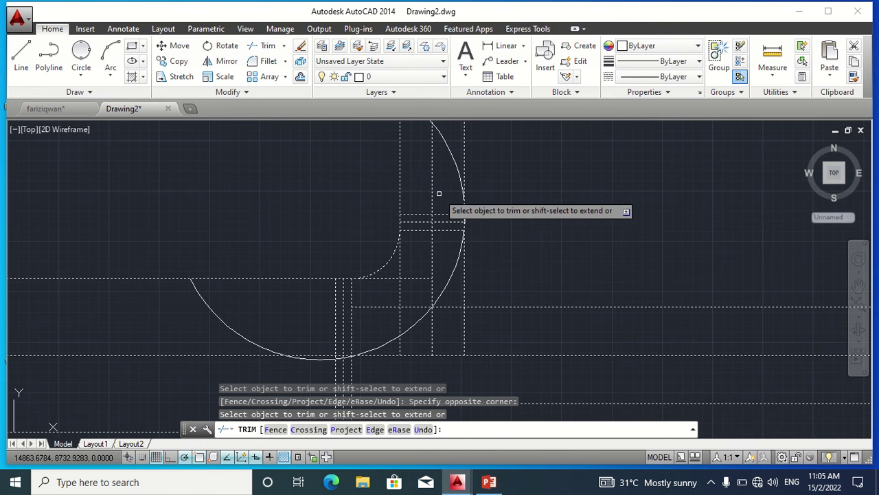
pyautogui.moveTo(434, 196); pyautogui.dragTo(424, 241, button='middle')
pyautogui.click(406, 150)
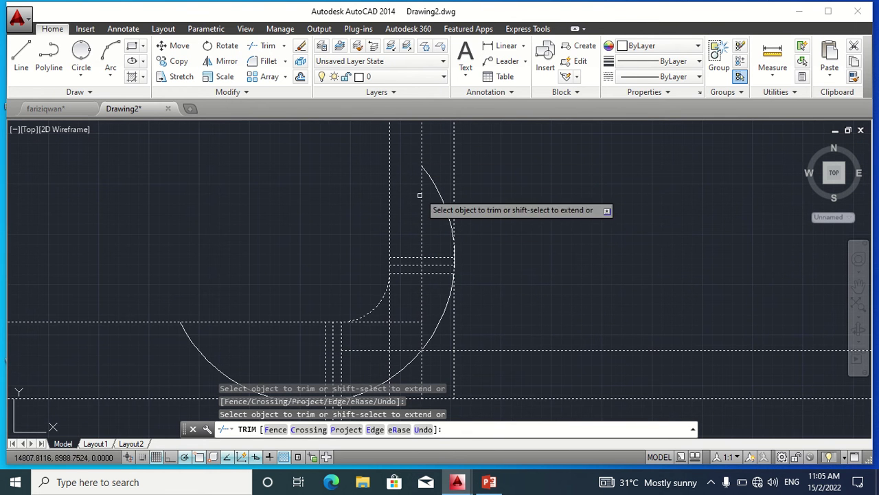
pyautogui.moveTo(439, 202); pyautogui.dragTo(474, 122, button='middle')
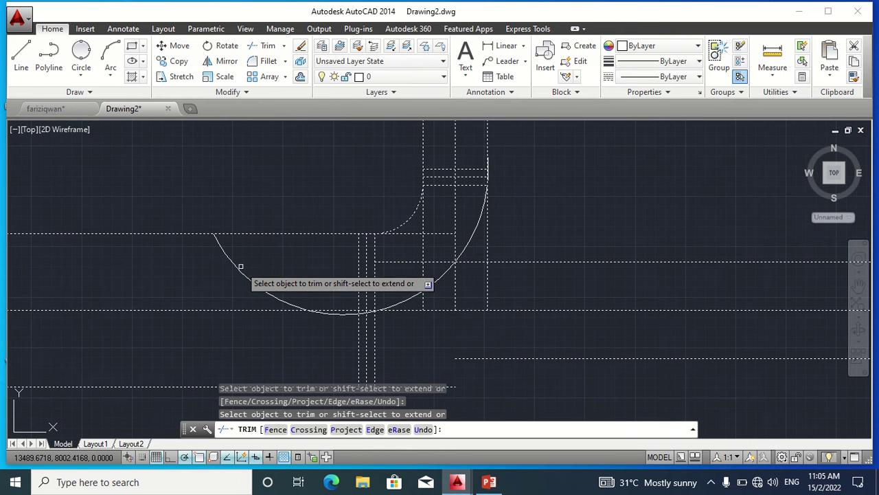
pyautogui.click(275, 291)
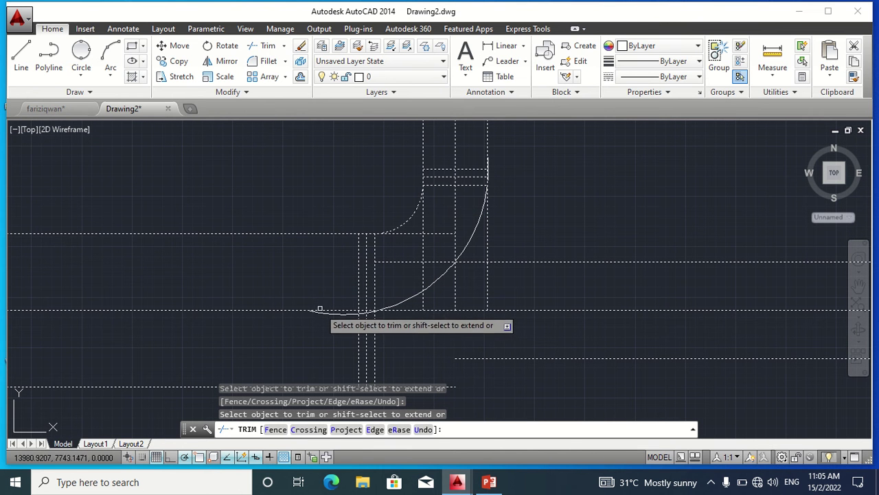
pyautogui.click(334, 315)
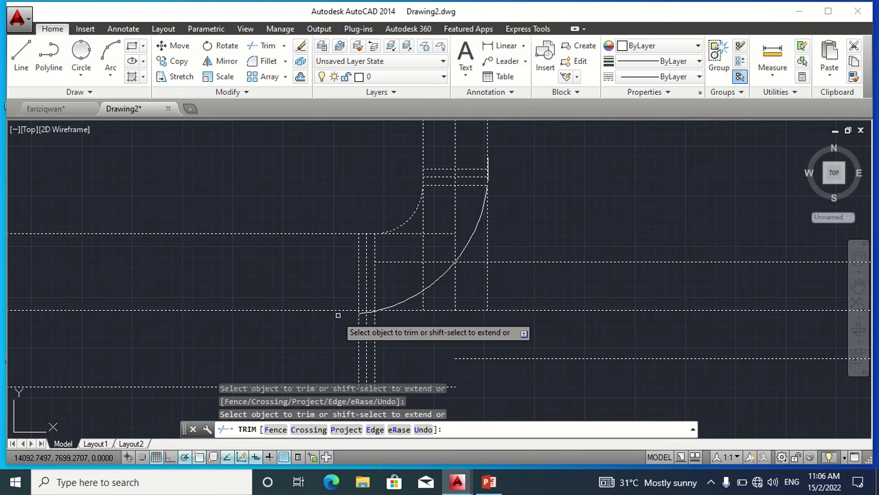
# Step: Trim the pipe line ends that extend beyond the outer arc
pyautogui.scroll(2, 371, 314)
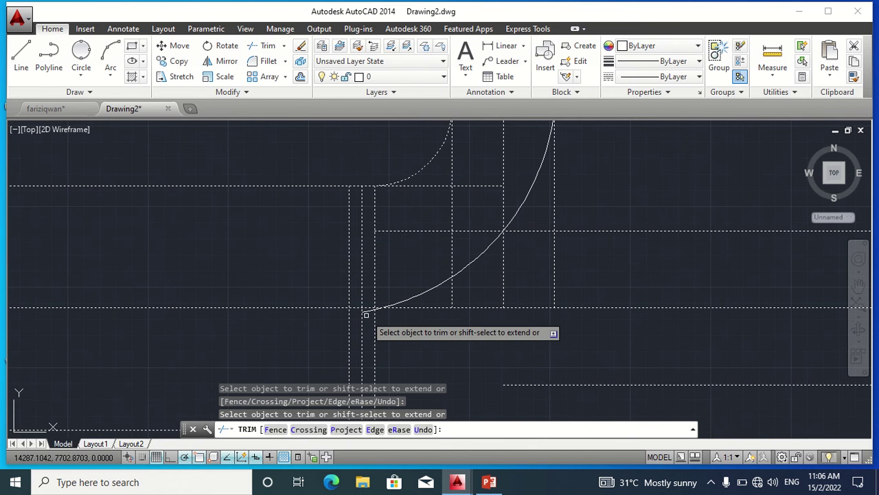
pyautogui.click(368, 312)
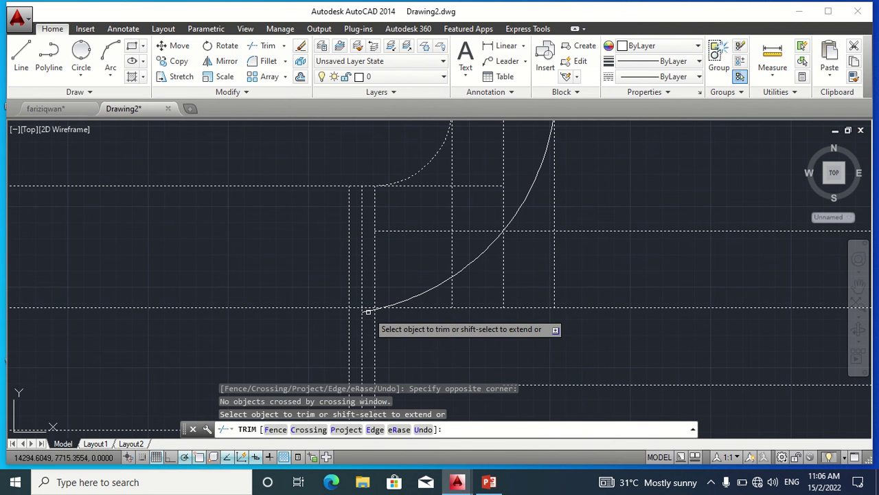
pyautogui.click(374, 313)
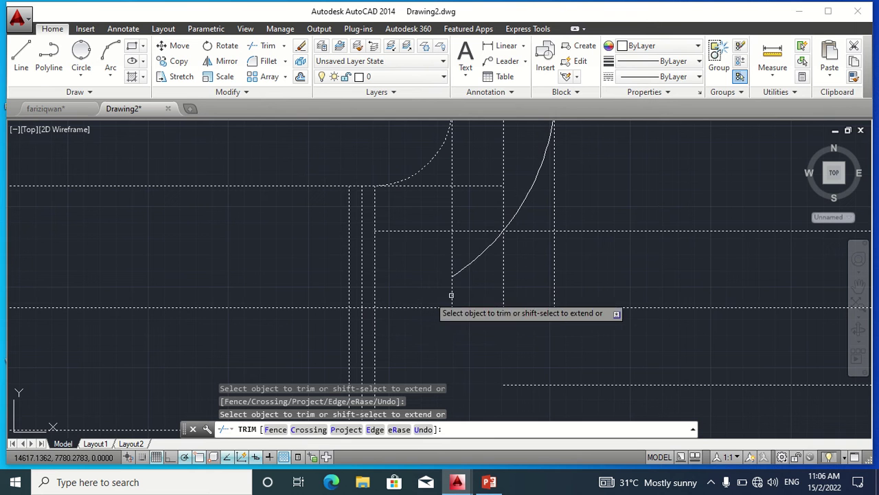
pyautogui.scroll(-3, 507, 296)
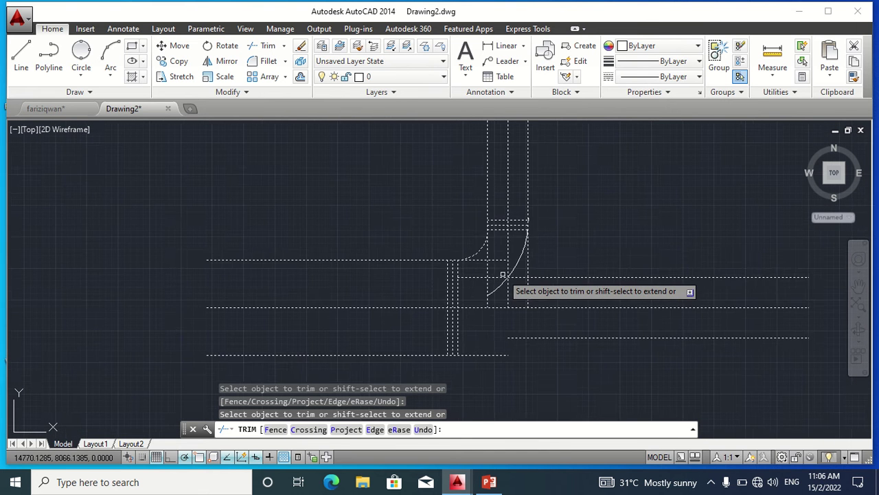
pyautogui.scroll(2, 501, 275)
pyautogui.click(498, 254)
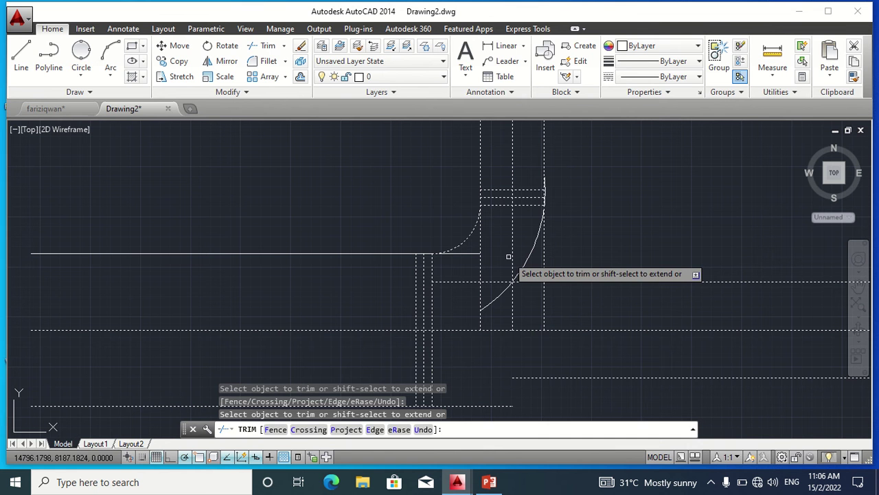
pyautogui.press('Escape')
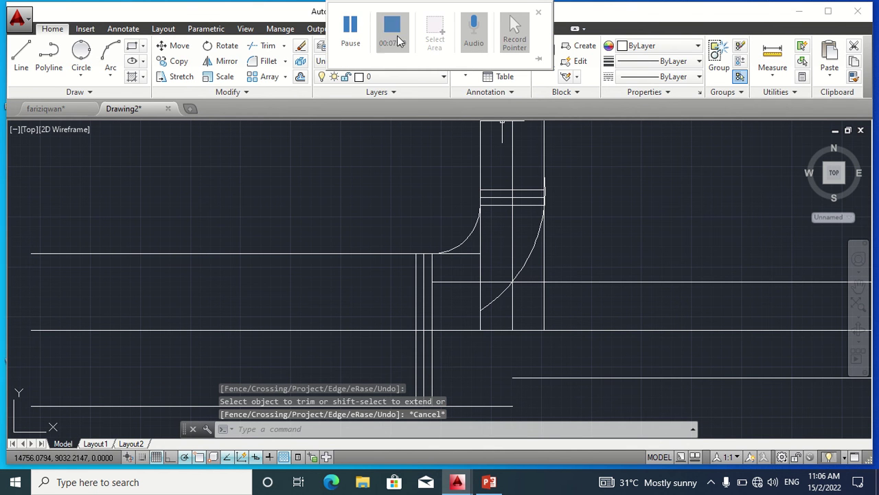
# Step: Select the pipe lines around the elbow corner as trim cutting edges
pyautogui.press('Escape')
pyautogui.scroll(-4, 416, 177)
pyautogui.scroll(-2, 416, 191)
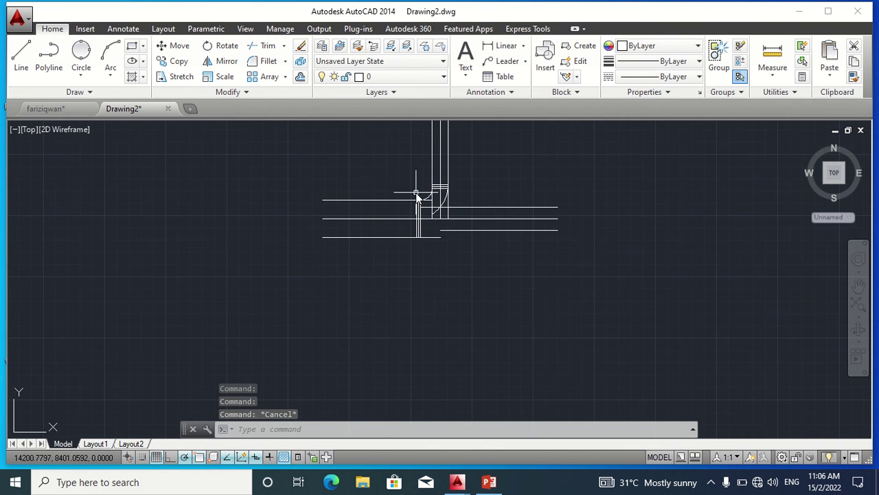
pyautogui.scroll(-2, 400, 284)
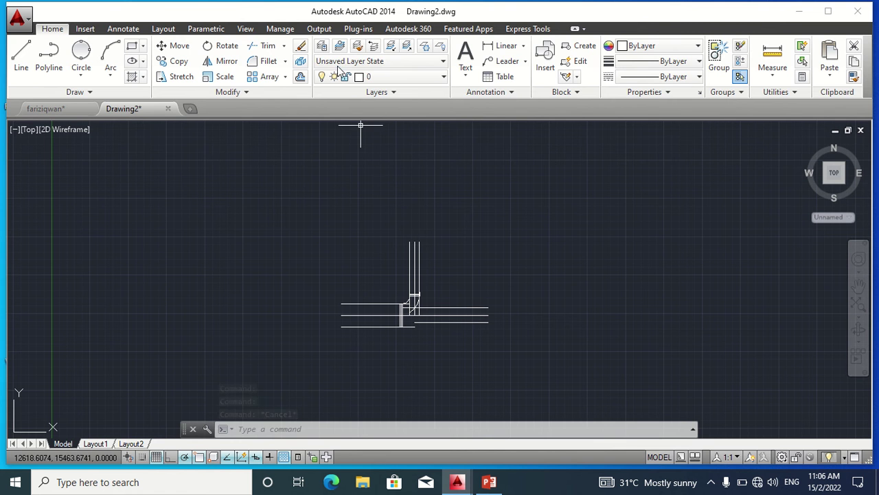
pyautogui.click(263, 200)
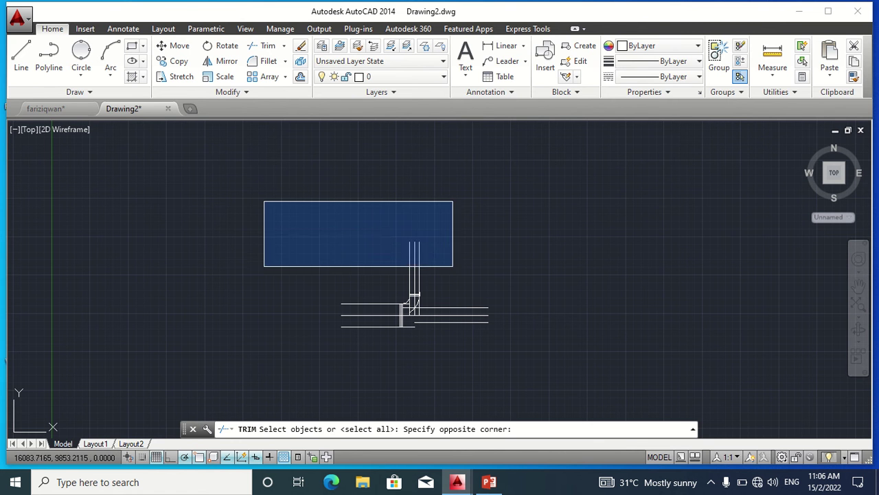
pyautogui.click(600, 365)
pyautogui.scroll(1, 404, 329)
pyautogui.scroll(2, 398, 316)
pyautogui.scroll(2, 432, 282)
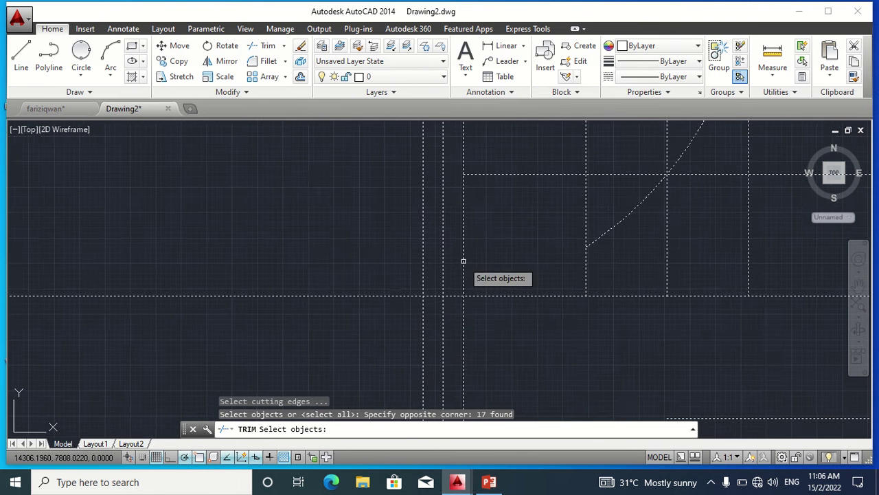
pyautogui.scroll(2, 536, 275)
pyautogui.moveTo(601, 287)
pyautogui.mouseDown(button='middle')
pyautogui.moveTo(528, 388)
pyautogui.moveTo(527, 316)
pyautogui.mouseUp(button='middle')
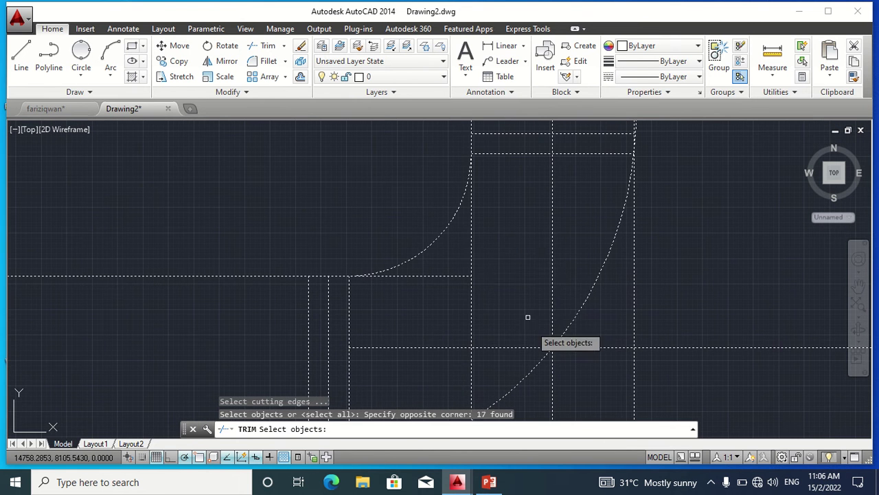
pyautogui.click(470, 246)
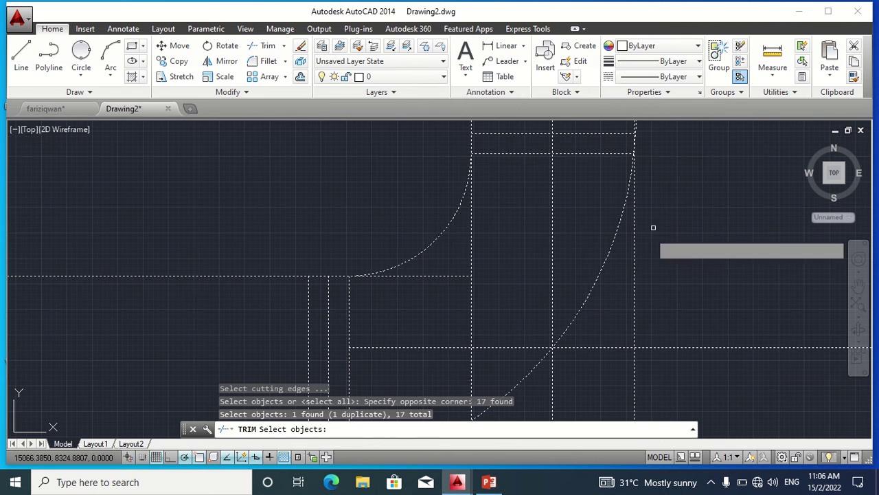
pyautogui.press('Return')
# Step: Trim away the vertical line piece inside the bend
pyautogui.click(470, 250)
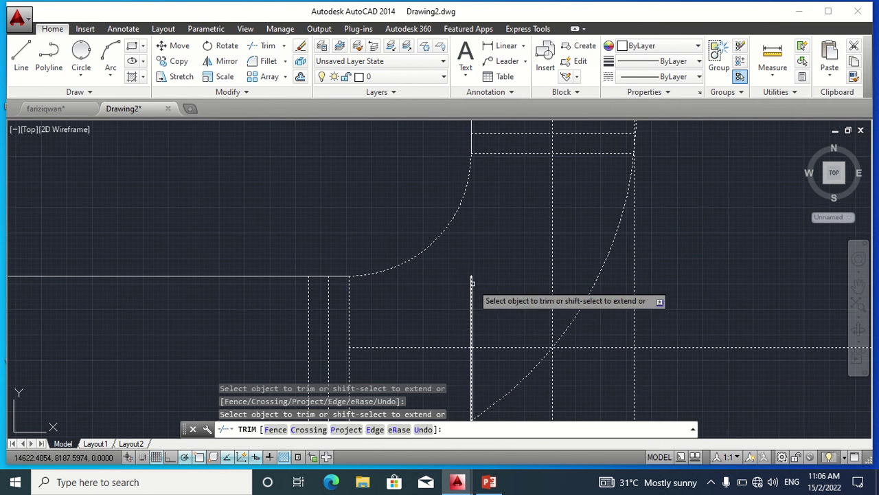
pyautogui.press('Escape')
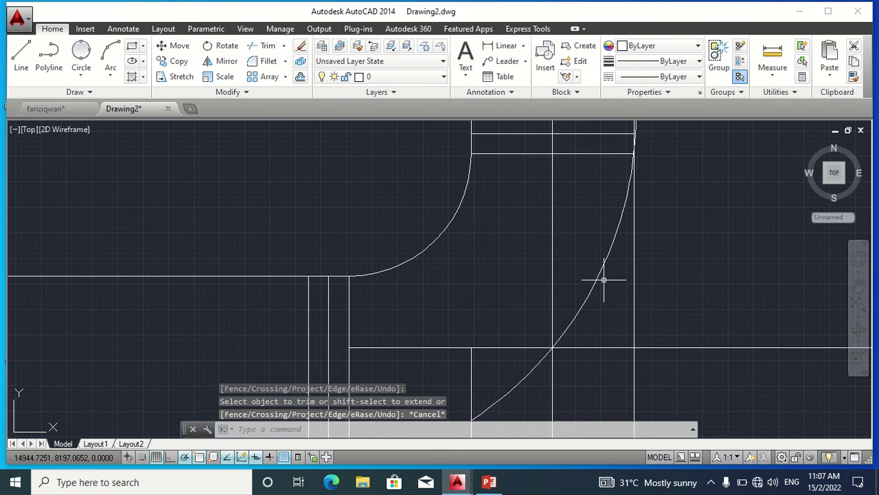
pyautogui.scroll(-3, 603, 279)
pyautogui.scroll(1, 604, 279)
pyautogui.scroll(1, 563, 264)
pyautogui.scroll(1, 518, 245)
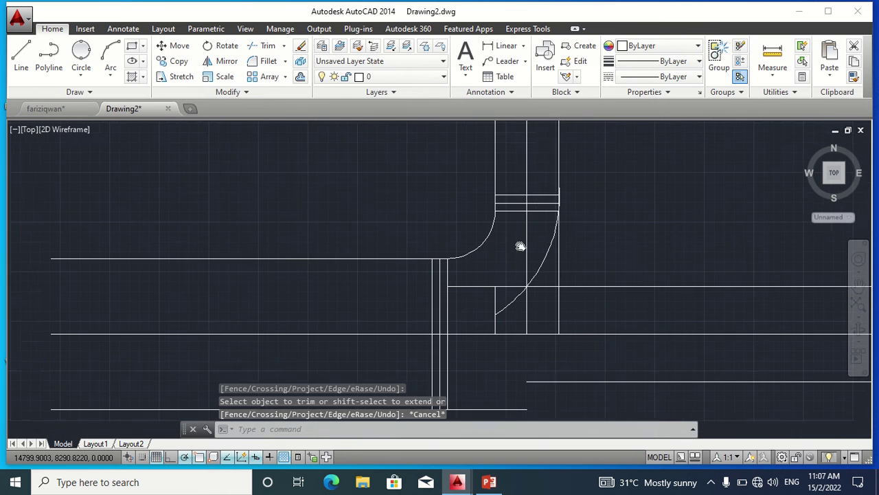
pyautogui.scroll(1, 517, 245)
pyautogui.moveTo(539, 338); pyautogui.dragTo(416, 381, button='middle')
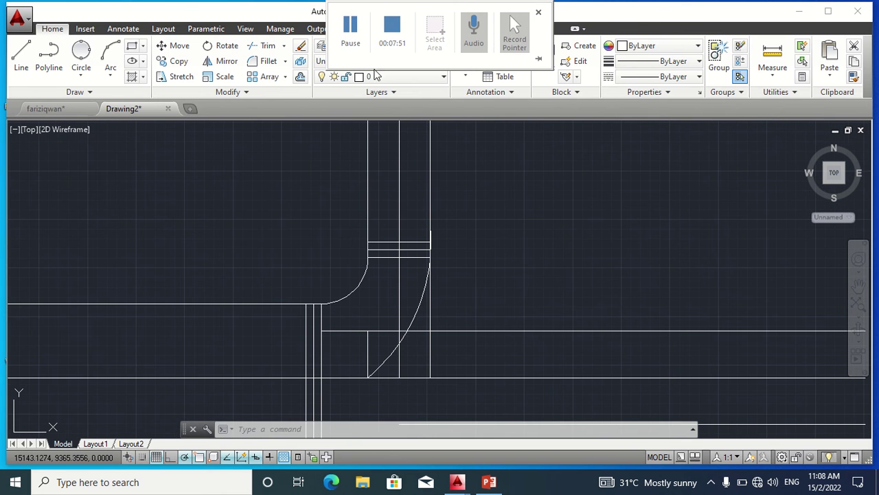
# Step: Move the outer arc's lower endpoint up onto the nearer horizontal pipe line
pyautogui.click(418, 314)
pyautogui.click(368, 377)
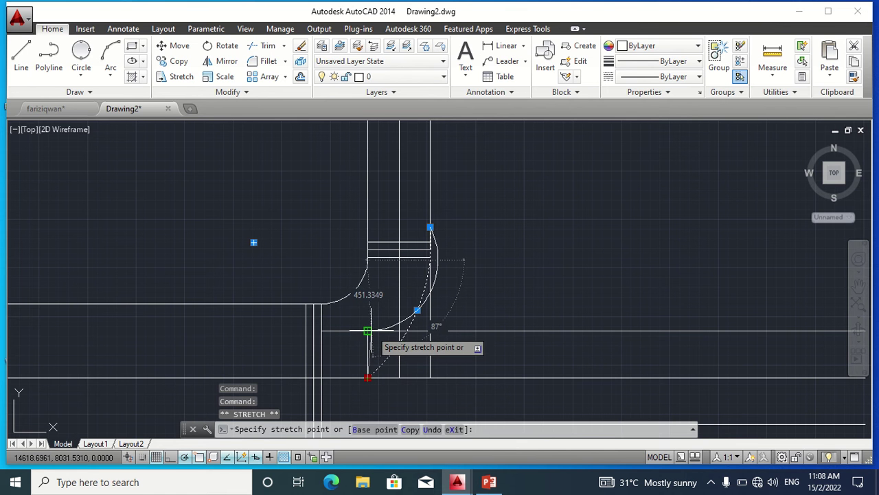
pyautogui.click(369, 330)
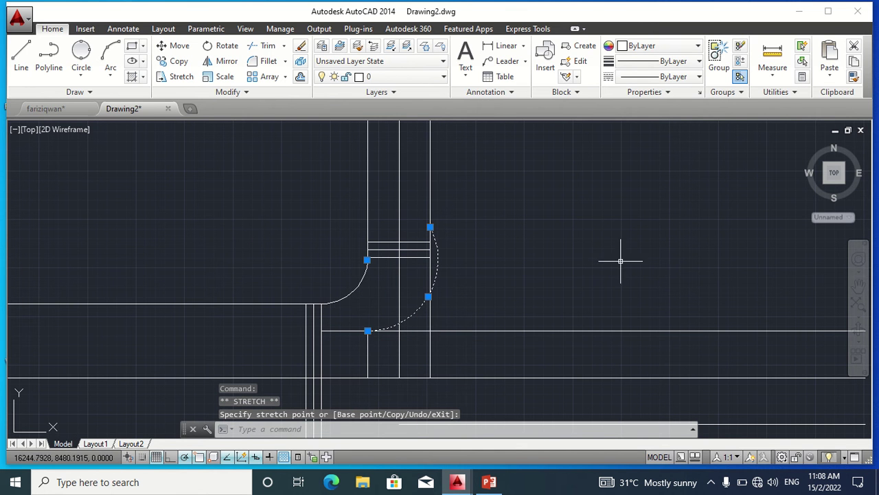
pyautogui.press('Escape')
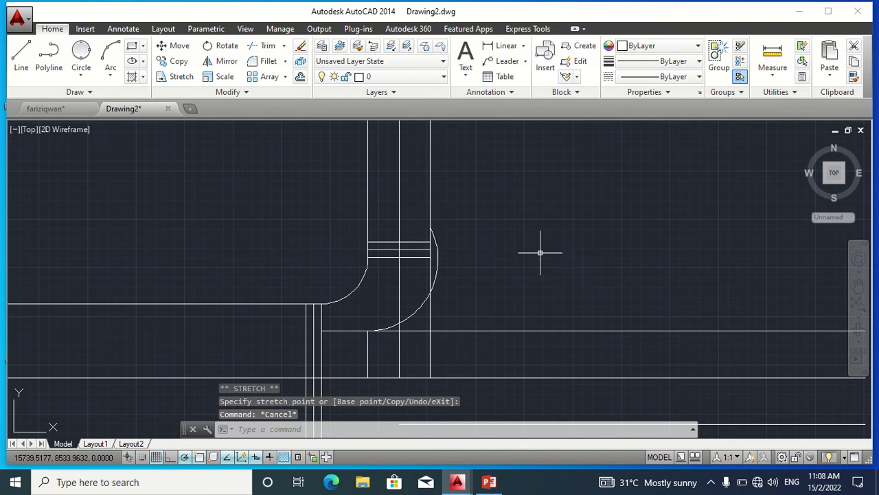
pyautogui.scroll(-3, 524, 255)
pyautogui.scroll(1, 524, 249)
pyautogui.moveTo(524, 250); pyautogui.dragTo(409, 414, button='middle')
pyautogui.scroll(-1, 389, 305)
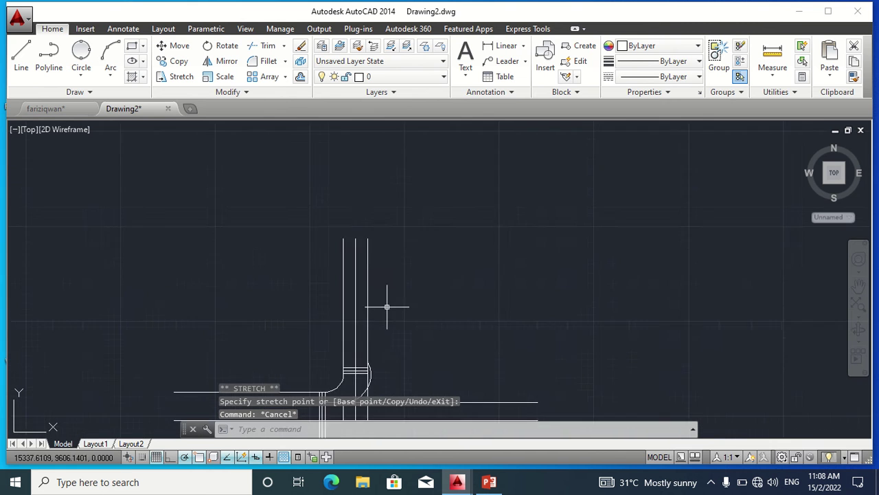
pyautogui.scroll(-2, 408, 240)
pyautogui.moveTo(408, 240); pyautogui.dragTo(388, 145, button='middle')
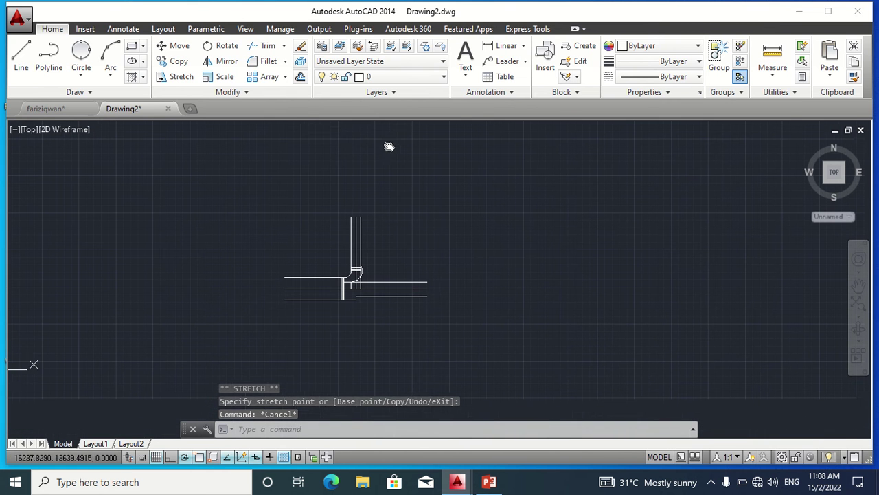
pyautogui.click(265, 47)
pyautogui.click(258, 166)
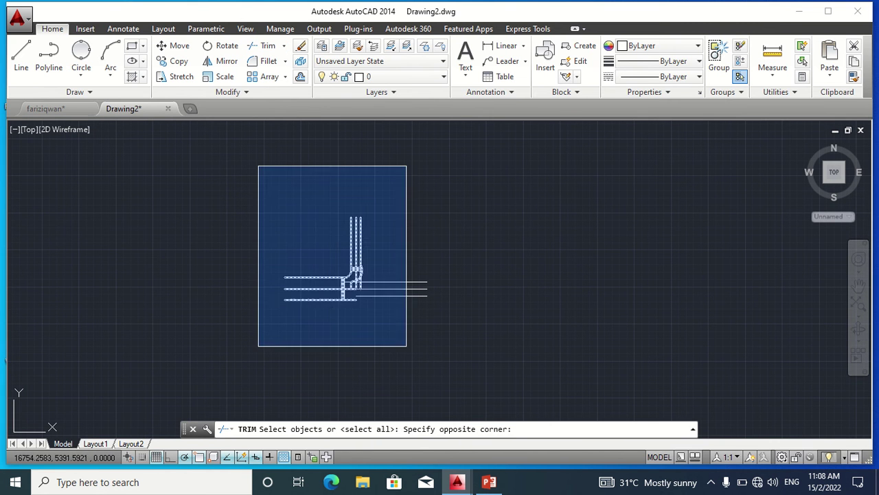
pyautogui.click(528, 352)
pyautogui.scroll(2, 361, 367)
pyautogui.scroll(2, 363, 337)
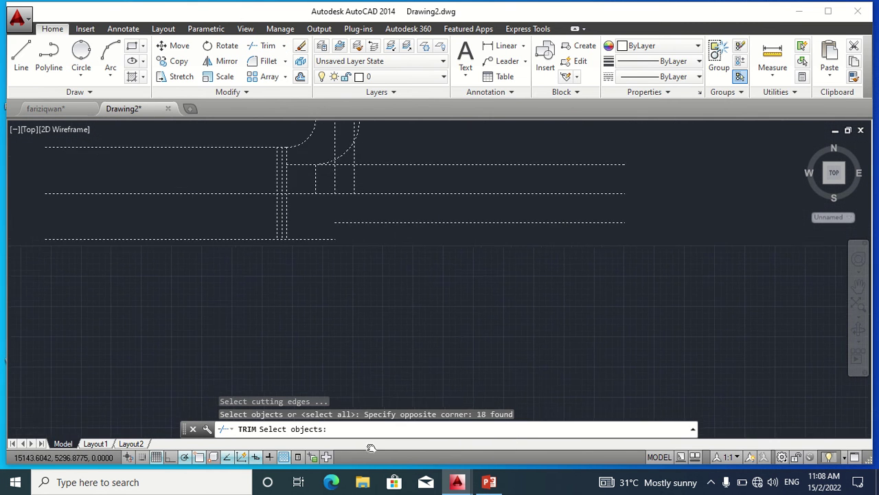
pyautogui.moveTo(363, 337)
pyautogui.mouseDown(button='middle')
pyautogui.moveTo(369, 208)
pyautogui.moveTo(345, 402)
pyautogui.mouseUp(button='middle')
pyautogui.scroll(-2, 441, 177)
pyautogui.press('Return')
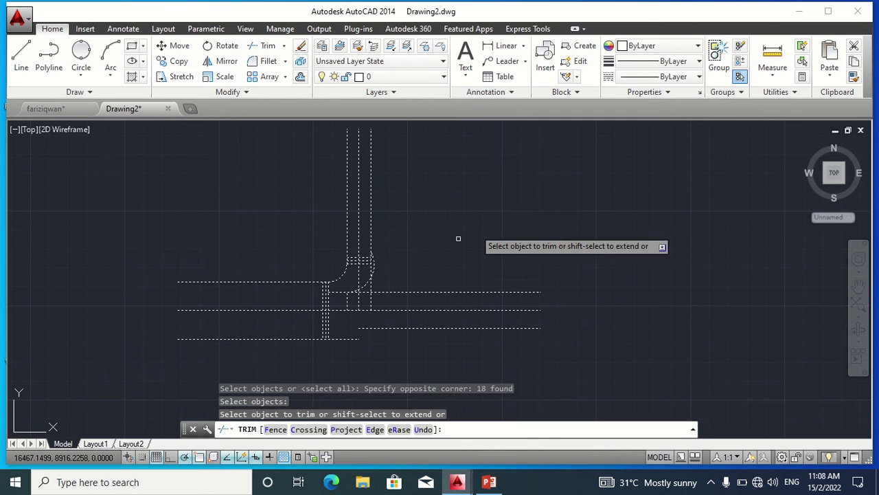
pyautogui.scroll(4, 357, 288)
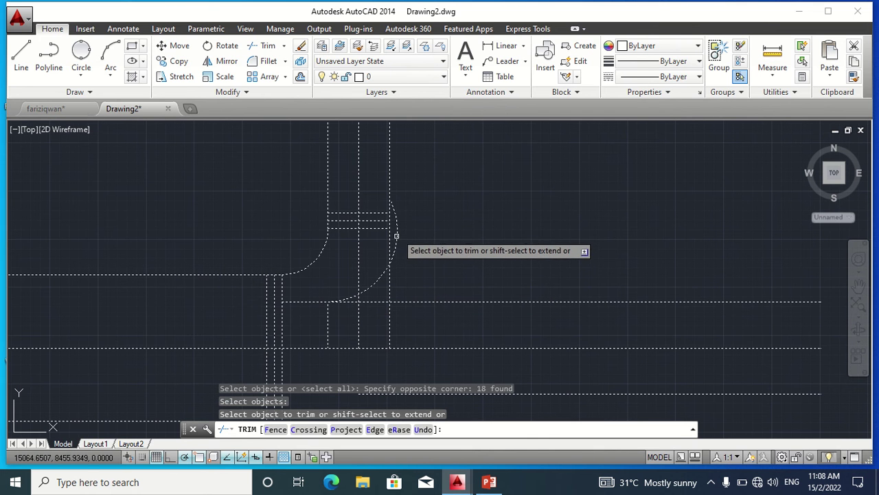
pyautogui.press('Escape')
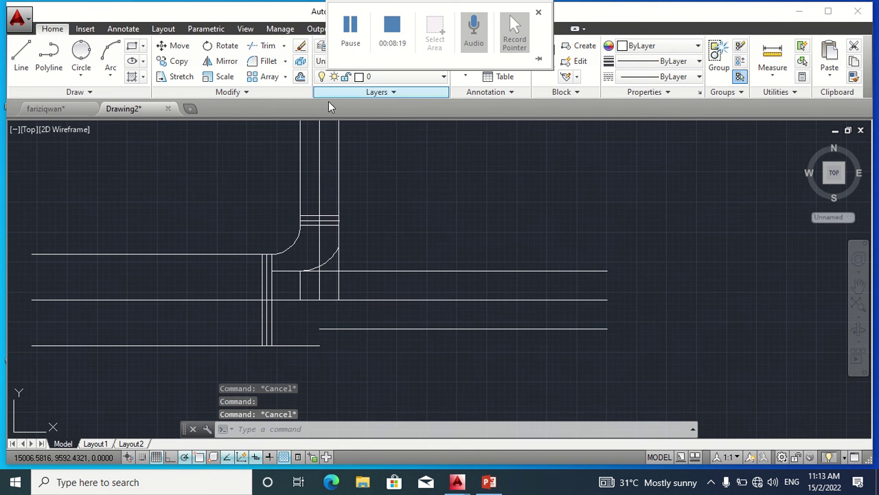
# Step: Stretch the horizontal flange line across the vertical pipe out past both pipe outlines
pyautogui.click(318, 220)
pyautogui.click(339, 220)
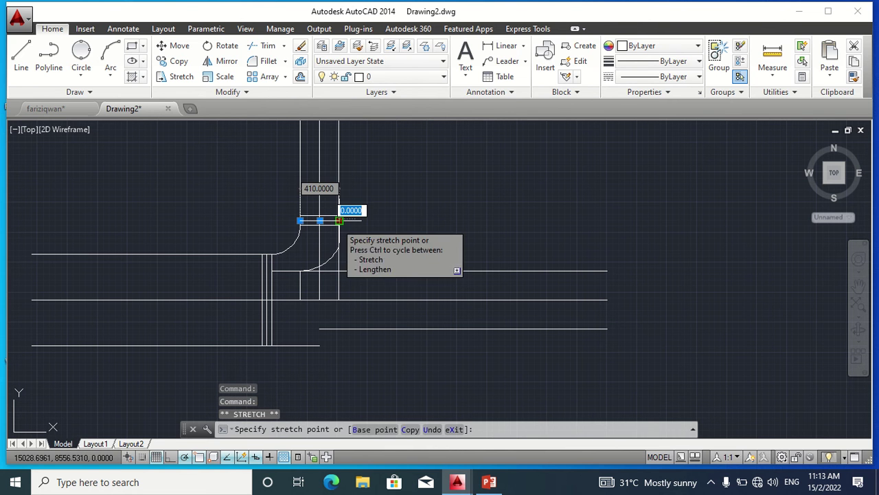
pyautogui.click(353, 220)
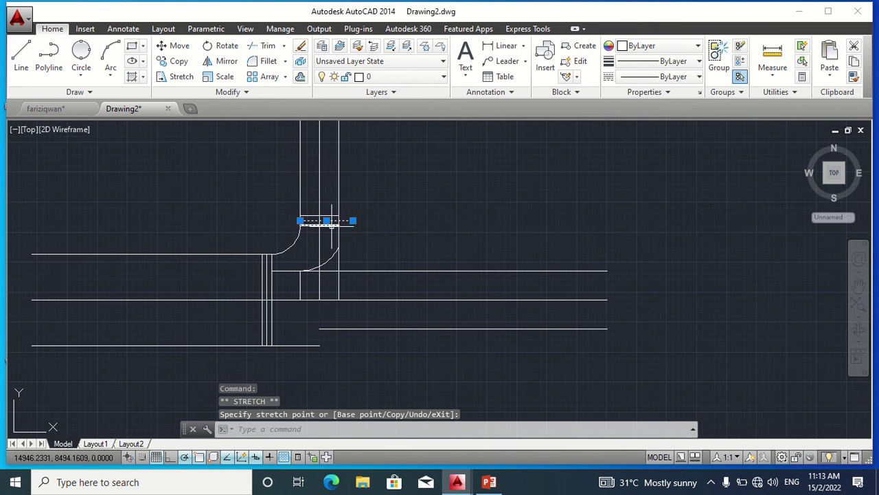
pyautogui.click(300, 220)
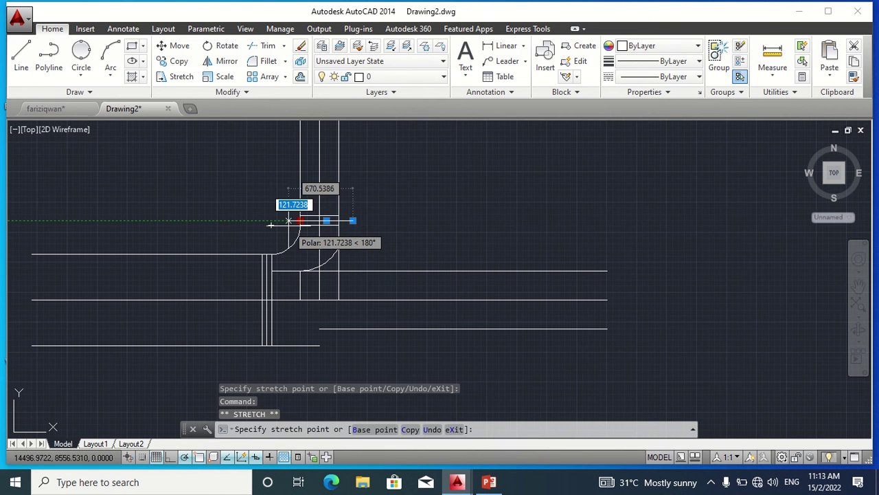
pyautogui.click(271, 224)
pyautogui.press('Escape')
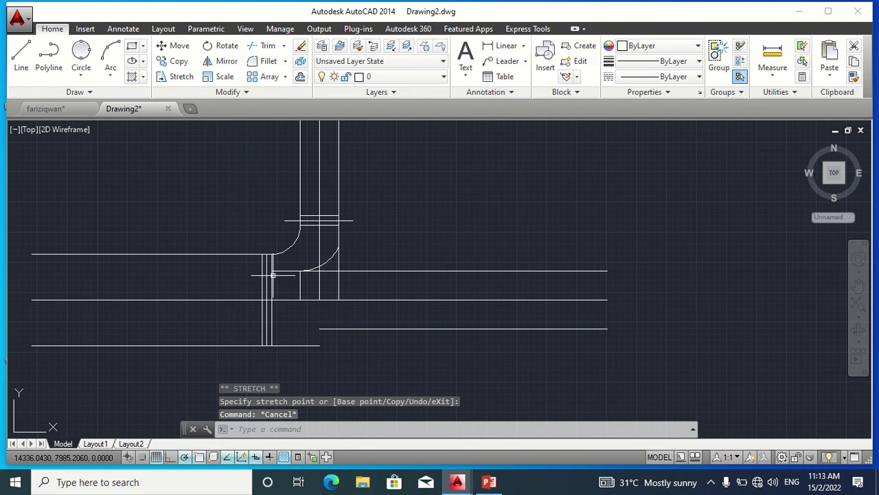
# Step: Stretch the vertical flange line left of the elbow above the upper and below the lower outline
pyautogui.click(265, 260)
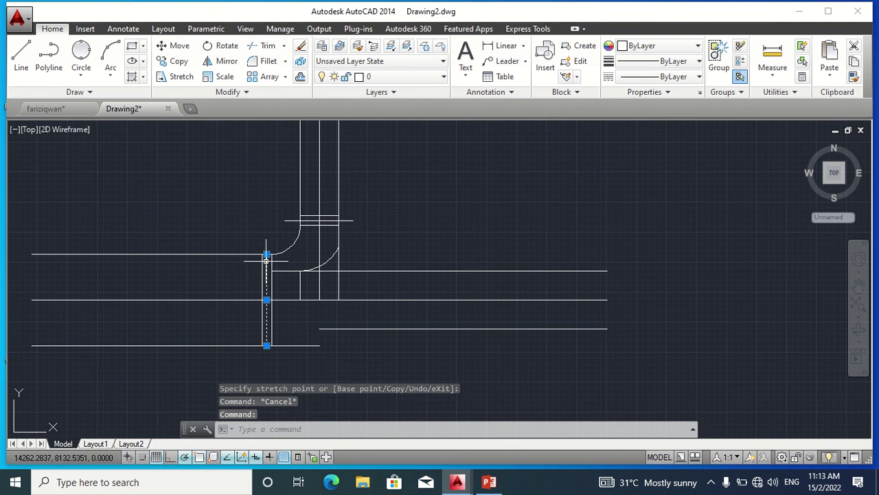
pyautogui.click(266, 254)
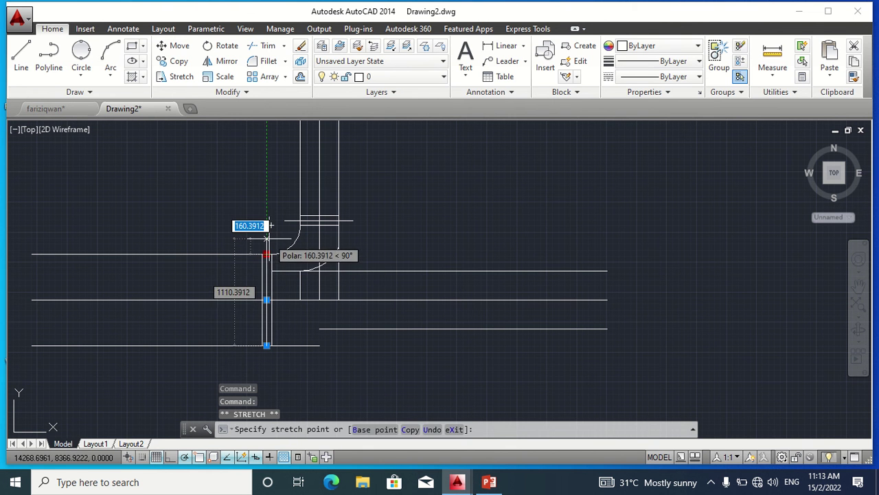
pyautogui.click(268, 238)
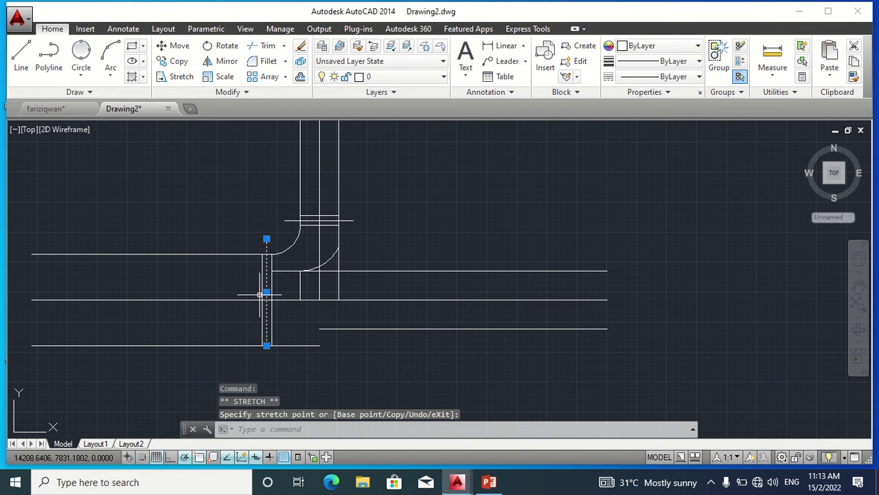
pyautogui.click(266, 345)
pyautogui.click(266, 367)
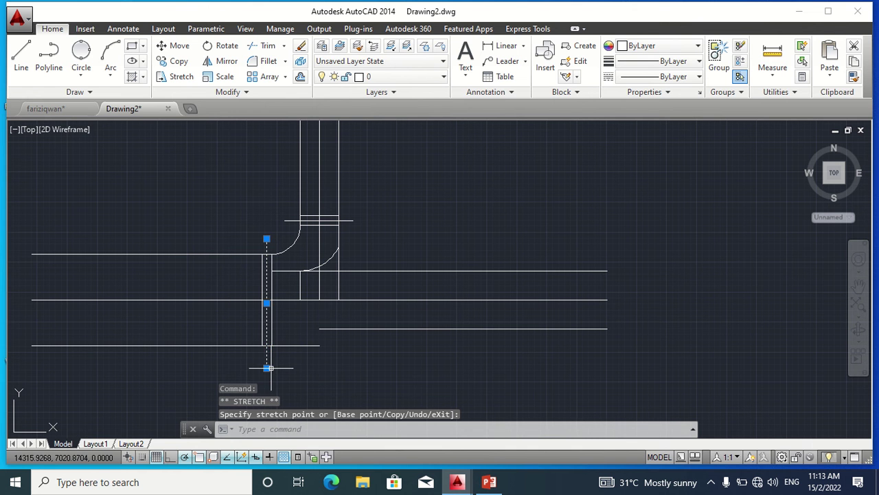
pyautogui.press('Escape')
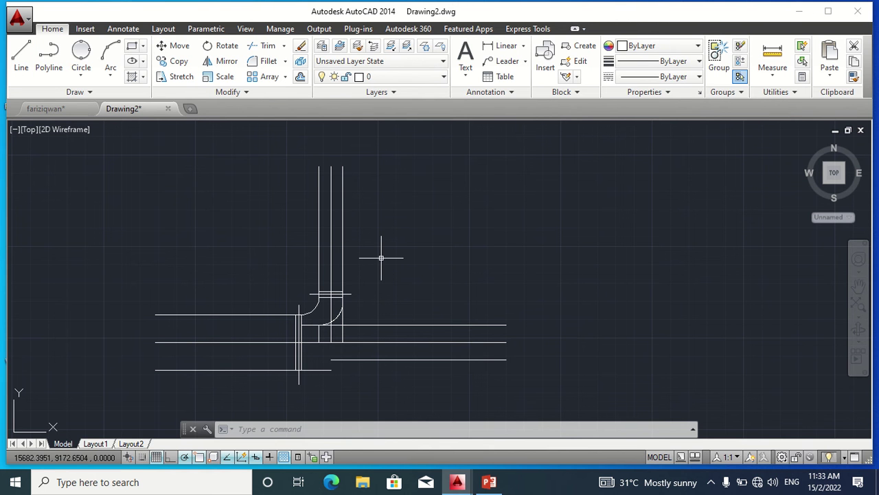
# Step: Draw a horizontal line rightward from the elbow arc's lower end
pyautogui.scroll(2, 381, 258)
pyautogui.scroll(-2, 378, 273)
pyautogui.scroll(2, 371, 254)
pyautogui.scroll(2, 255, 362)
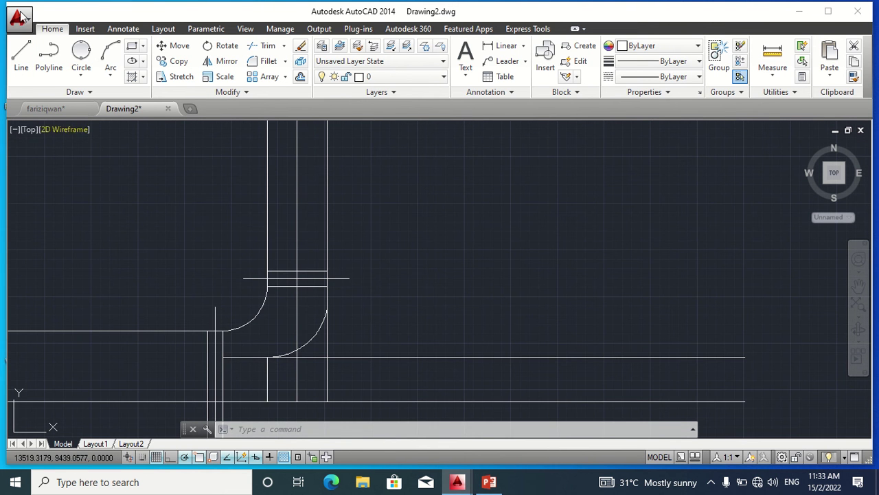
pyautogui.click(22, 56)
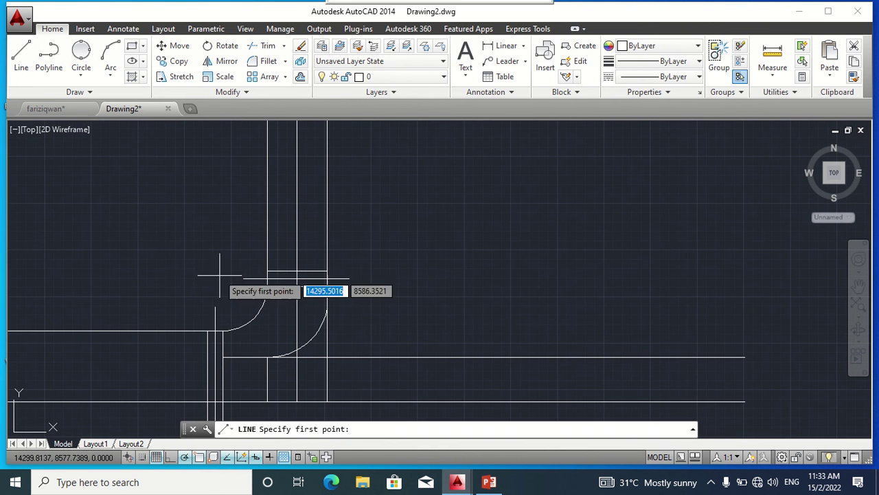
pyautogui.click(222, 331)
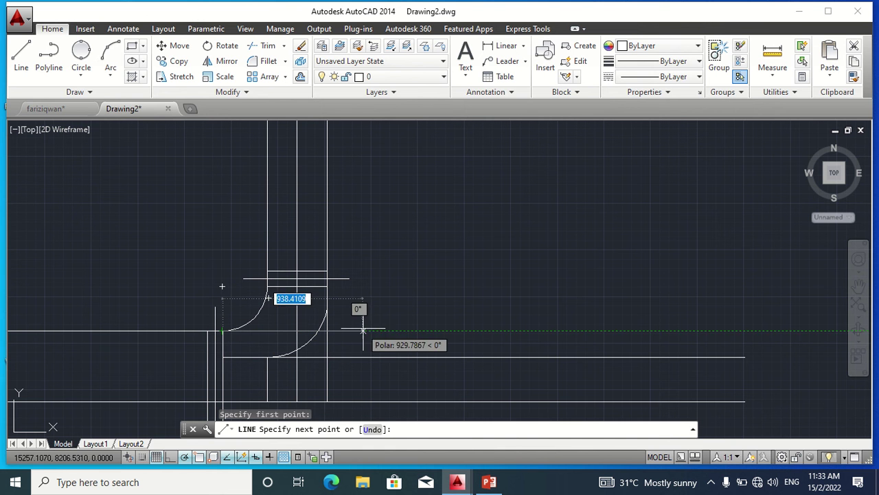
pyautogui.click(424, 330)
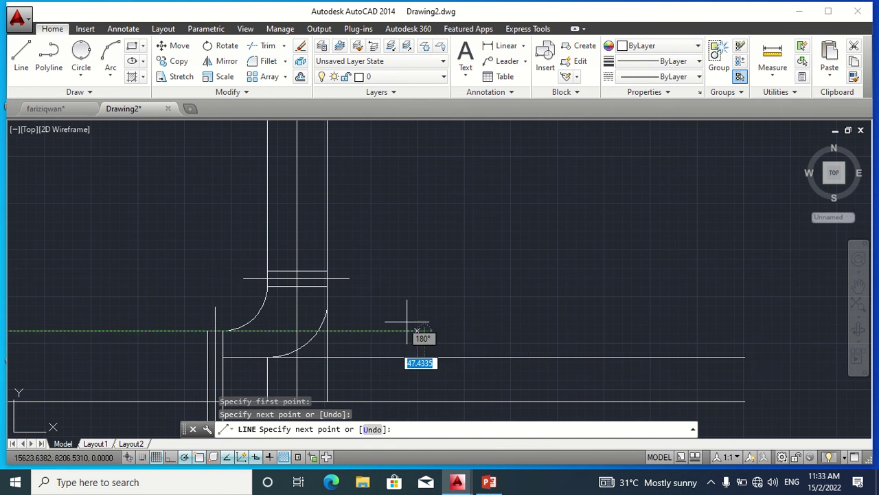
pyautogui.press('Escape')
# Step: Continue the bottom pipe outline to the right with a new horizontal line
pyautogui.scroll(-2, 316, 219)
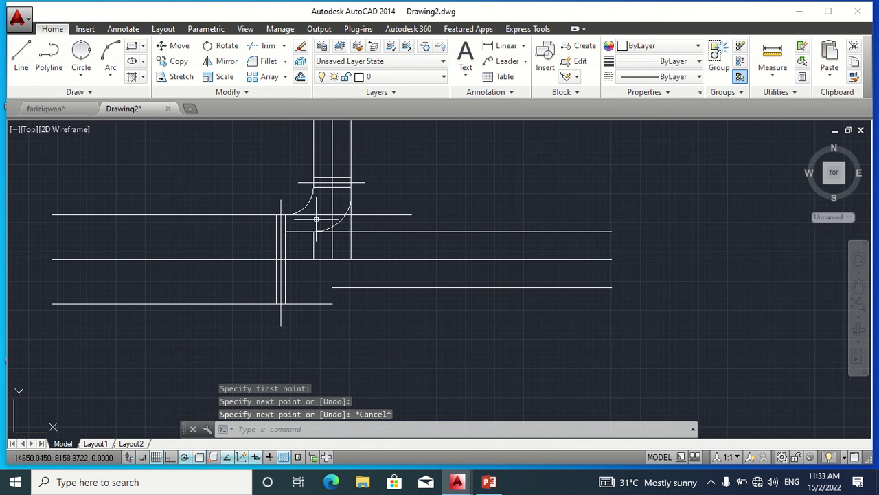
pyautogui.click(22, 62)
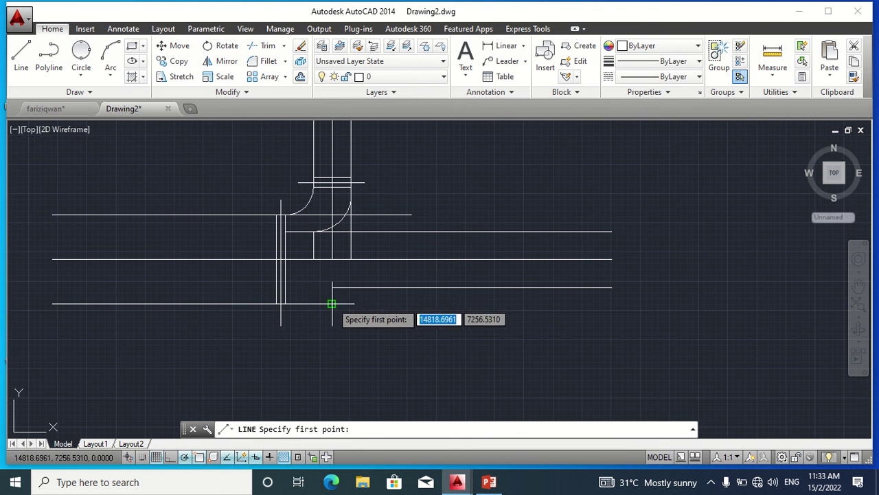
pyautogui.click(332, 303)
pyautogui.click(465, 303)
pyautogui.press('Escape')
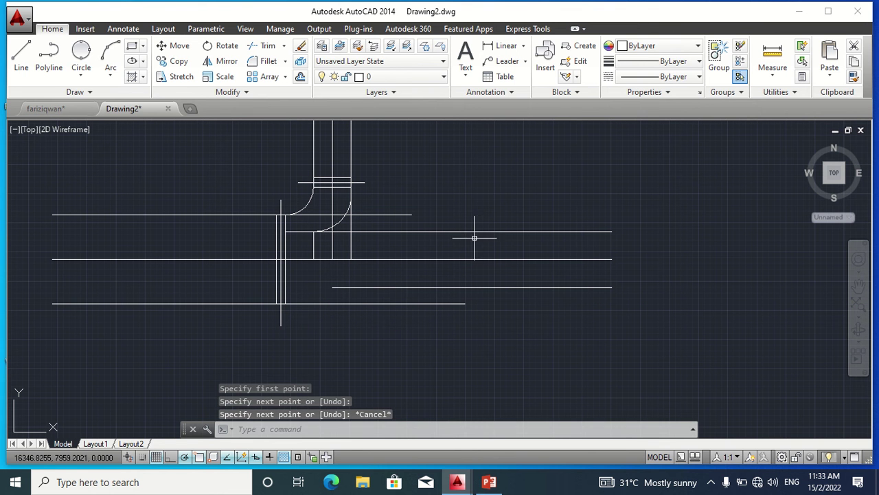
pyautogui.click(23, 59)
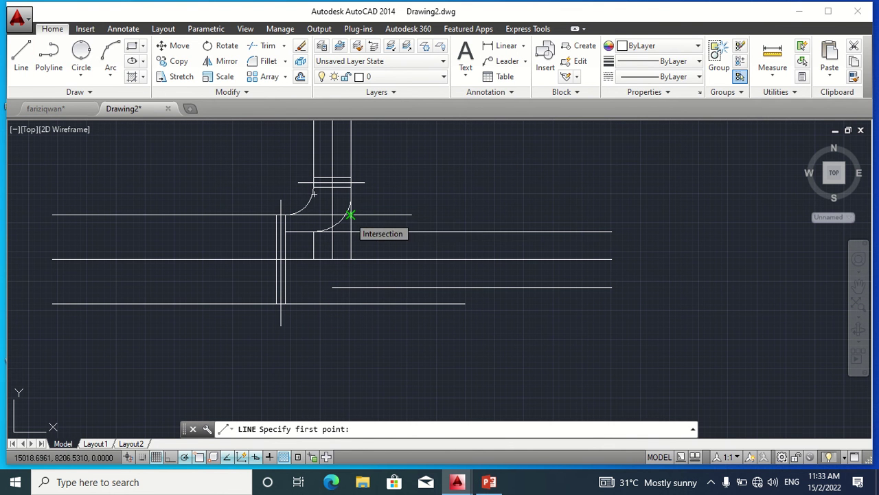
# Step: Draw a 15° sloping line from where the elbow arc meets the upper outline
pyautogui.click(349, 215)
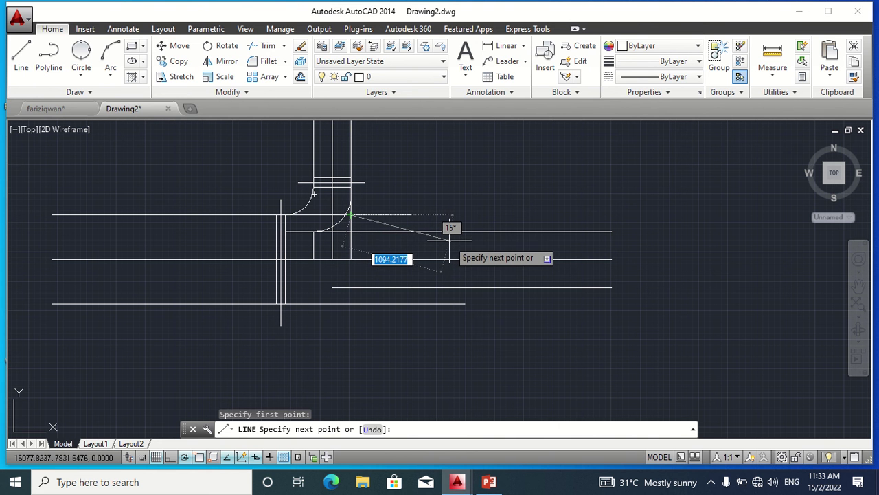
pyautogui.click(449, 239)
pyautogui.press('Escape')
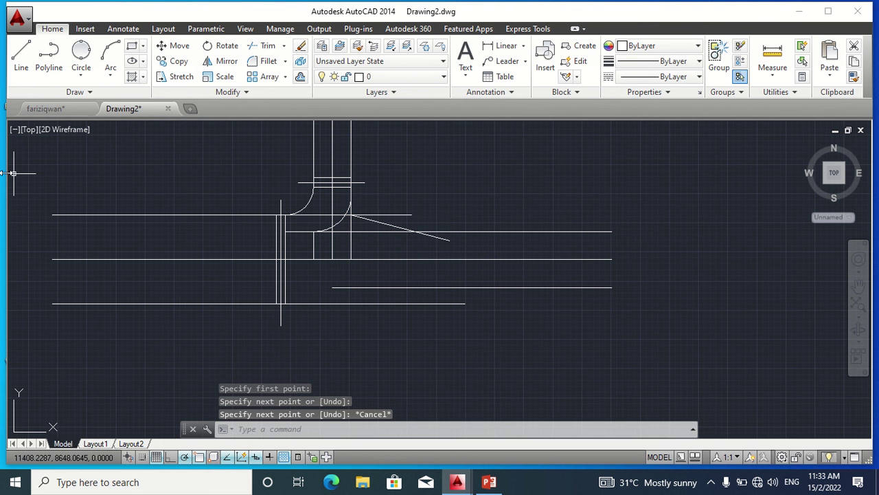
# Step: Draw the two vertical reducer end lines down to the lower pipe outlines
pyautogui.click(22, 55)
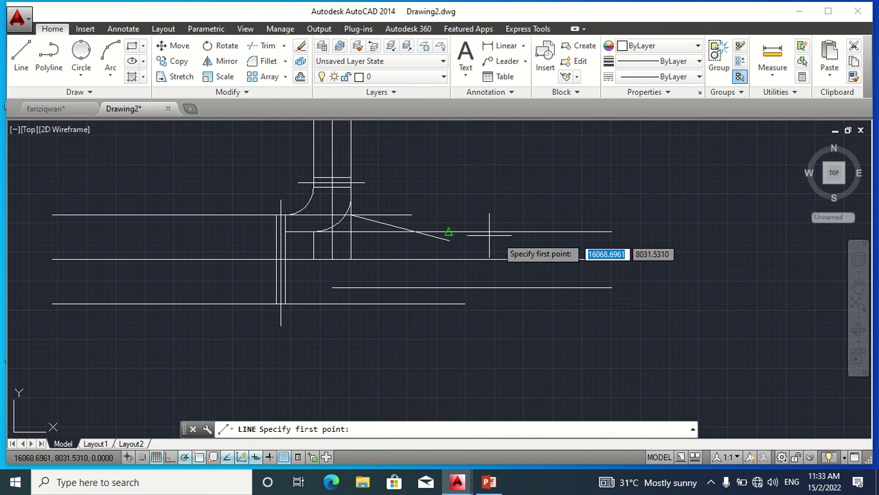
pyautogui.click(413, 232)
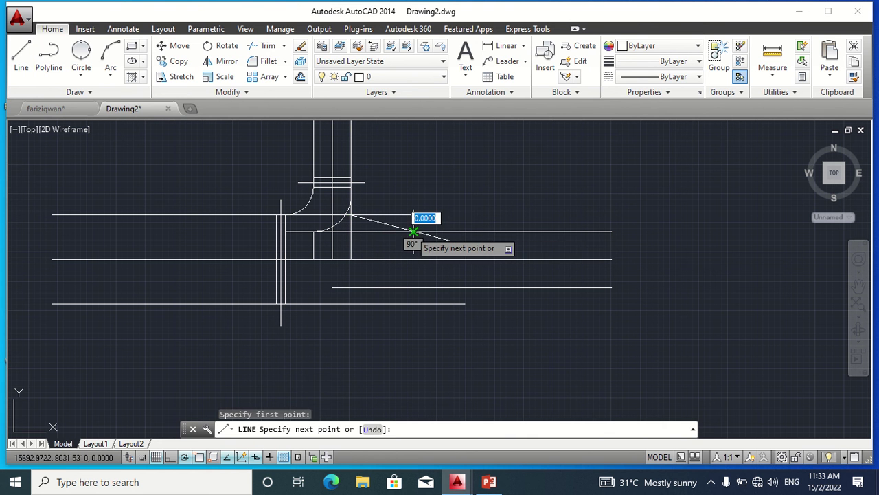
pyautogui.click(413, 287)
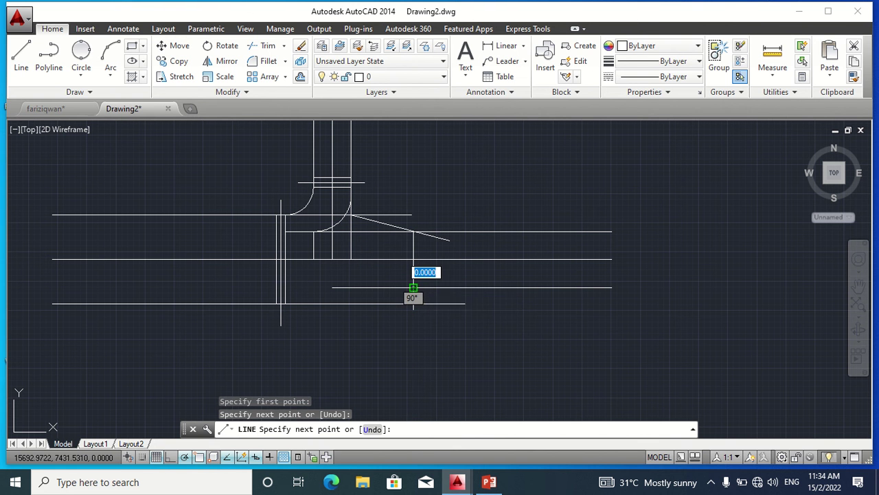
pyautogui.press('Escape')
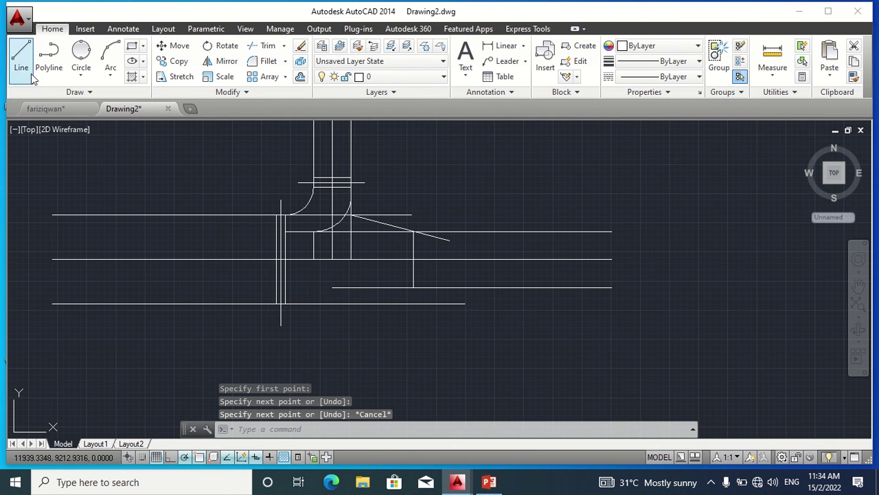
pyautogui.click(31, 76)
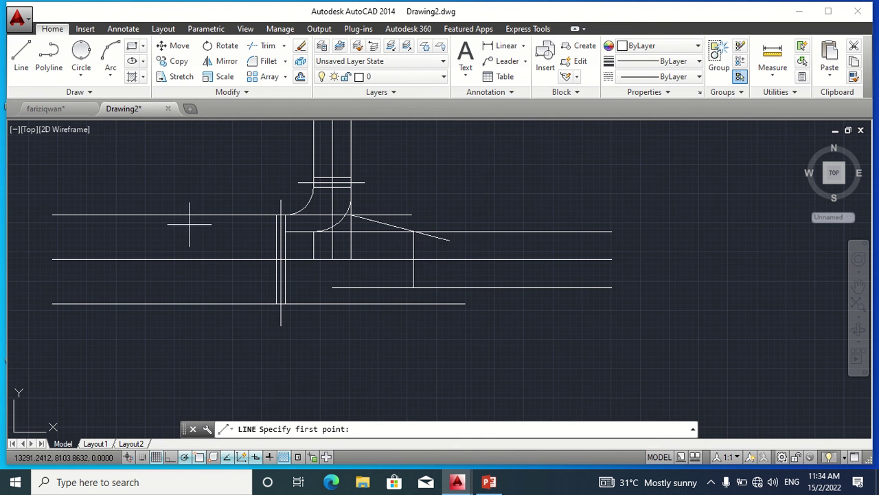
pyautogui.click(351, 259)
pyautogui.click(350, 302)
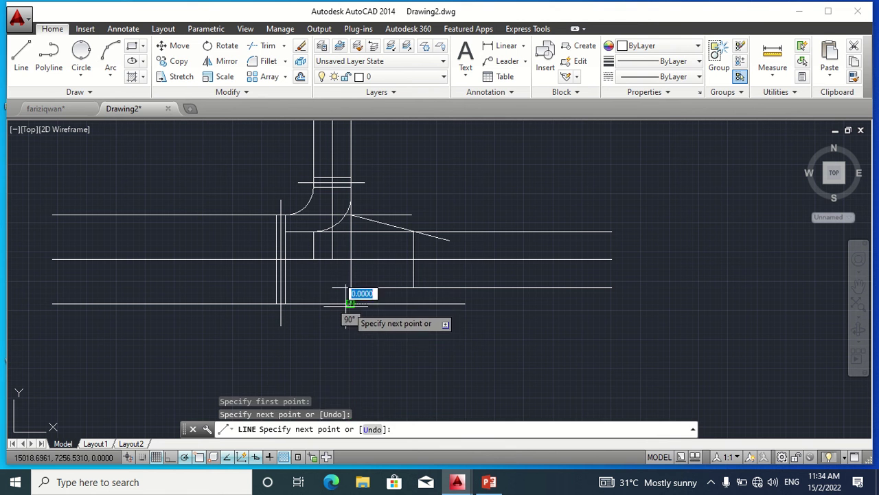
pyautogui.press('Escape')
# Step: Close the reducer with a sloping lower edge joining the vertical lines' lower ends
pyautogui.click(21, 55)
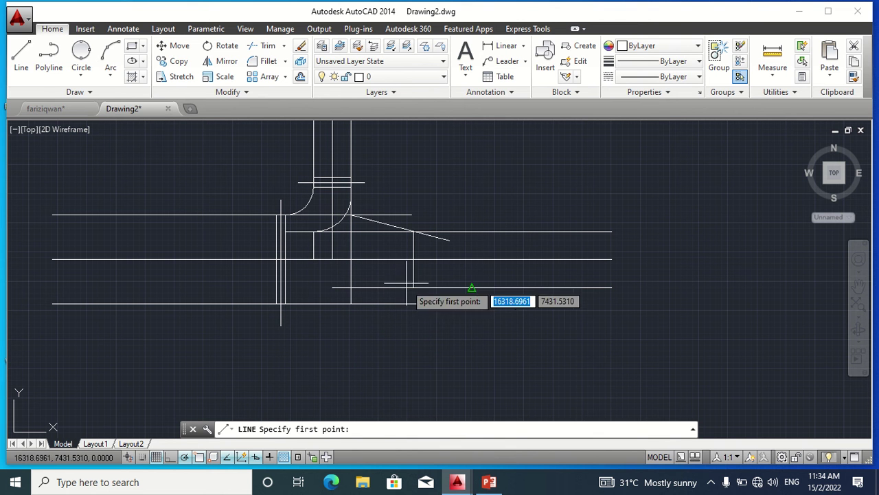
pyautogui.click(413, 288)
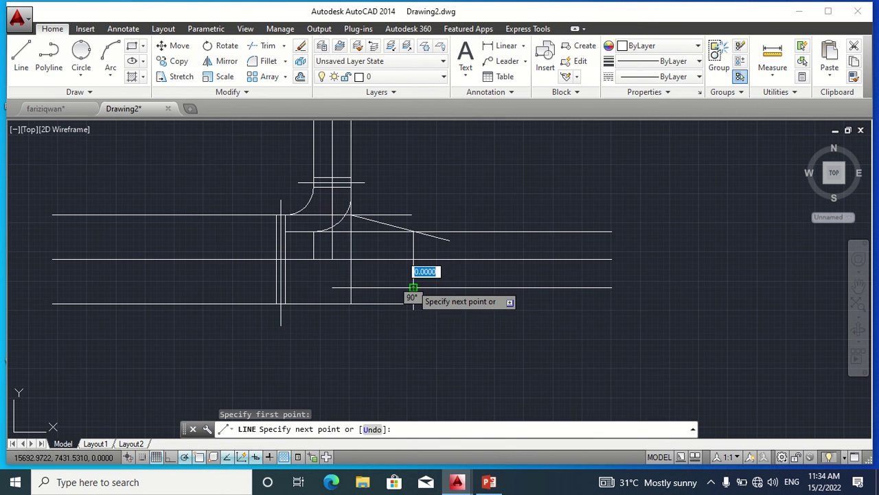
pyautogui.click(350, 303)
pyautogui.press('Escape')
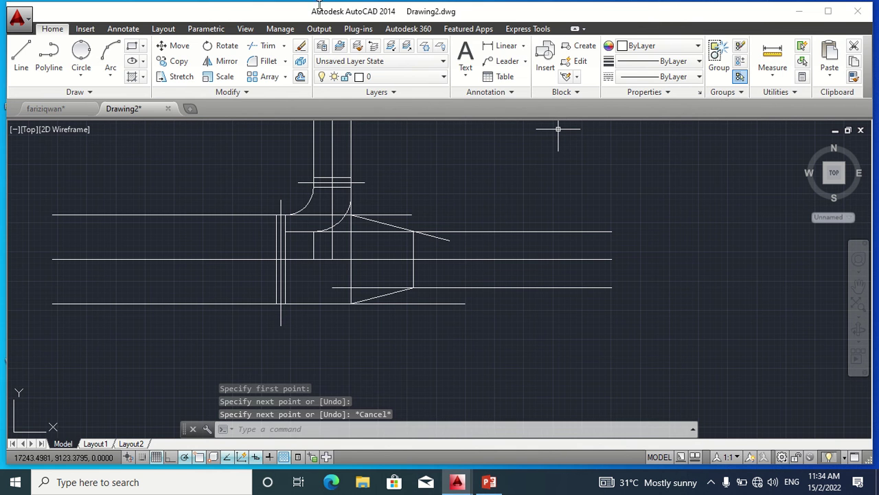
# Step: Start TRIM with the whole layout as cutting edges and trim the excess lines crossing the reducer
pyautogui.moveTo(299, 155); pyautogui.dragTo(338, 162, button='middle')
pyautogui.scroll(4, 313, 170)
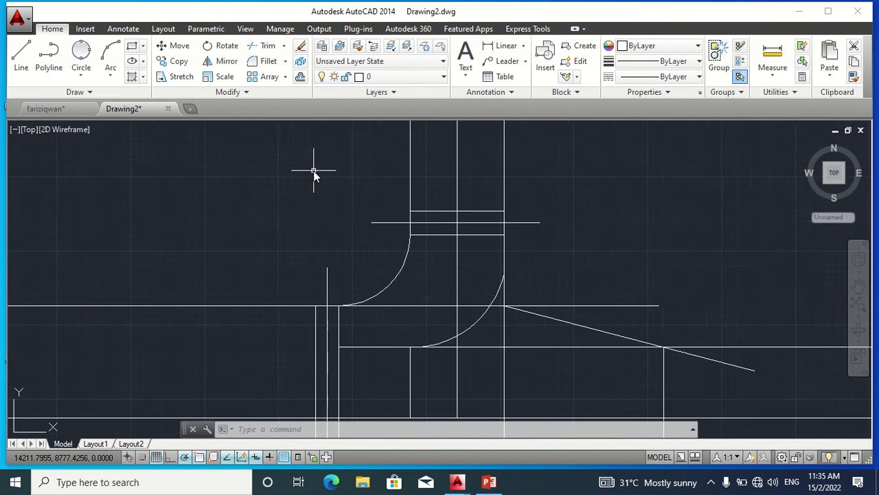
pyautogui.scroll(-2, 313, 170)
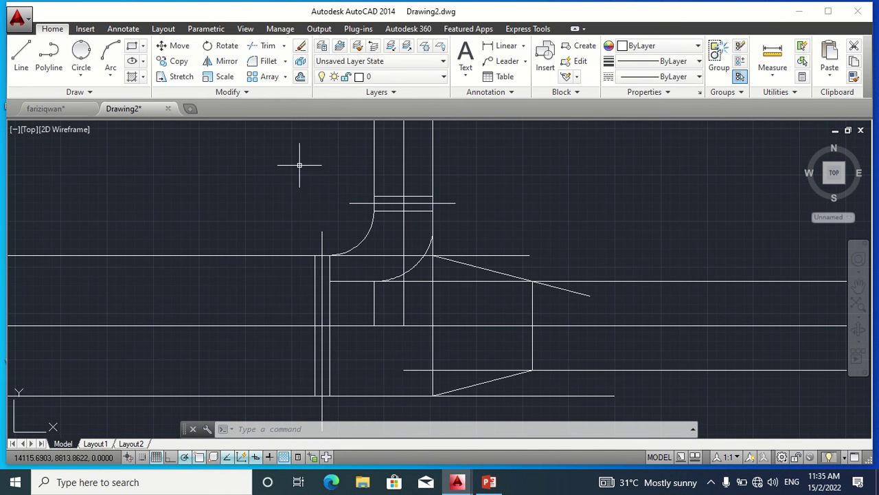
pyautogui.moveTo(416, 200); pyautogui.dragTo(404, 187, button='middle')
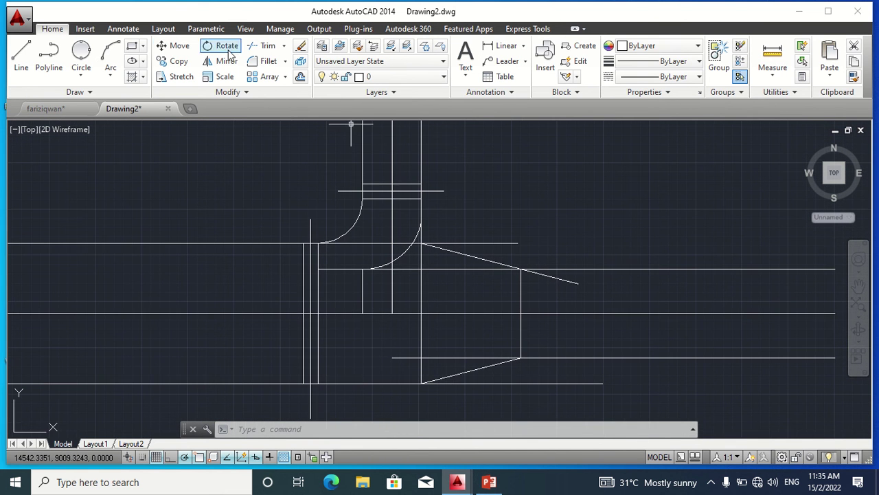
pyautogui.click(263, 46)
pyautogui.click(199, 125)
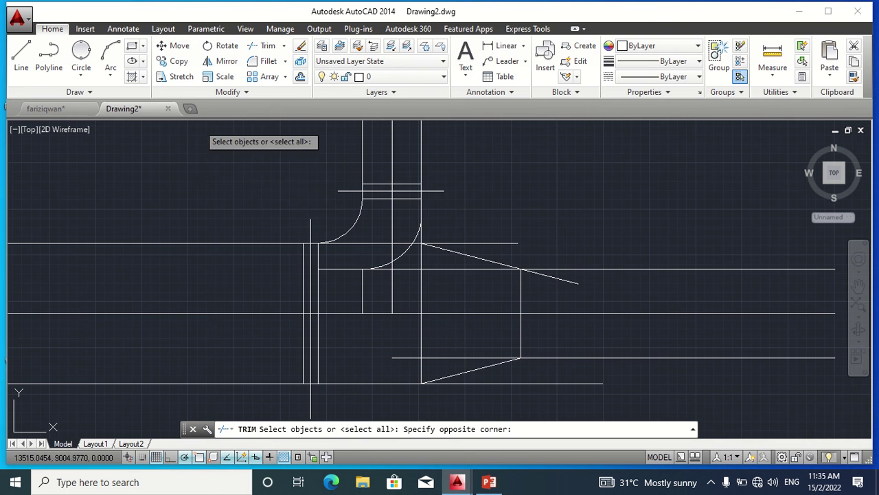
pyautogui.moveTo(621, 397); pyautogui.dragTo(652, 374, button='middle')
pyautogui.click(687, 418)
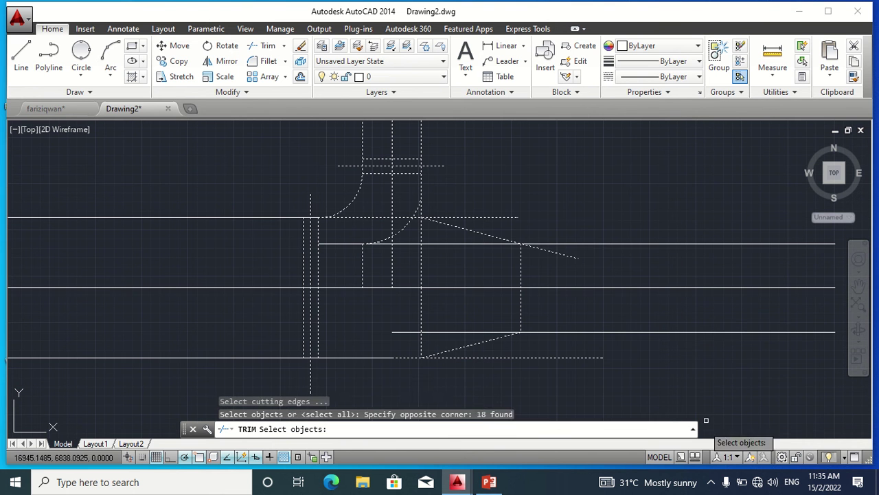
pyautogui.press('Return')
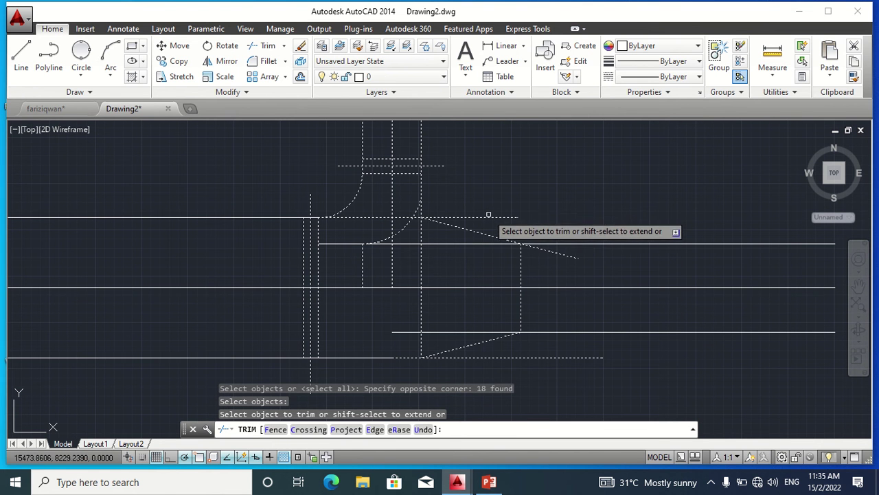
pyautogui.click(487, 213)
pyautogui.click(501, 224)
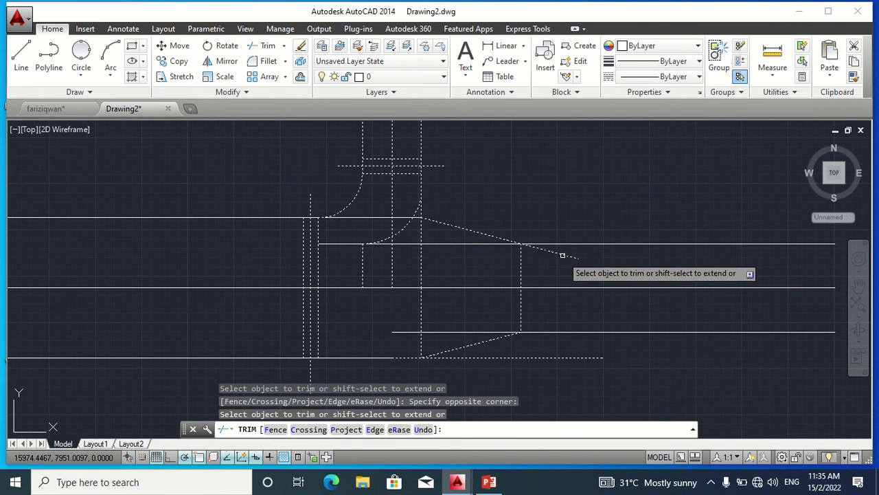
pyautogui.click(548, 357)
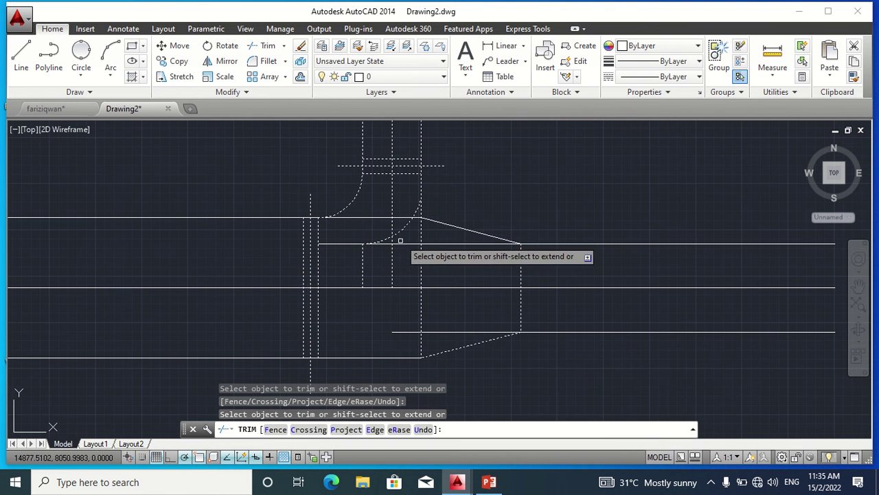
# Step: Trim the short upper segment, the elbow arc's lower part and the vertical lines beside the elbow
pyautogui.click(399, 218)
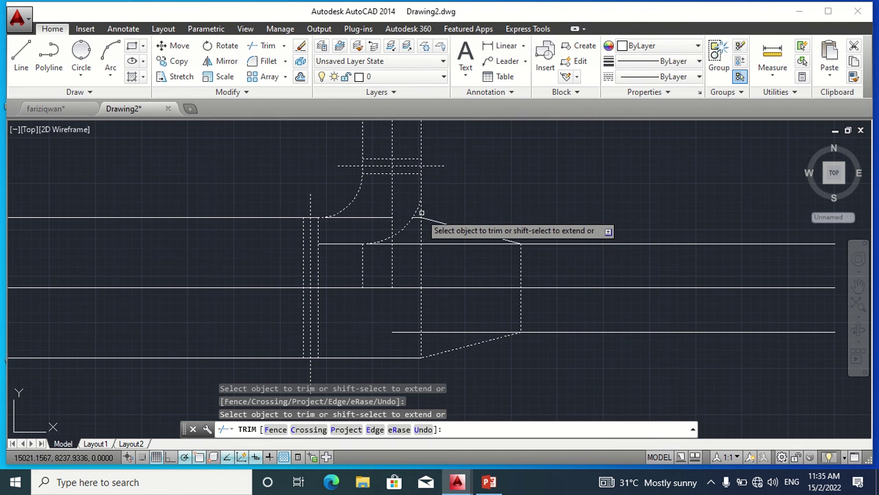
pyautogui.click(420, 214)
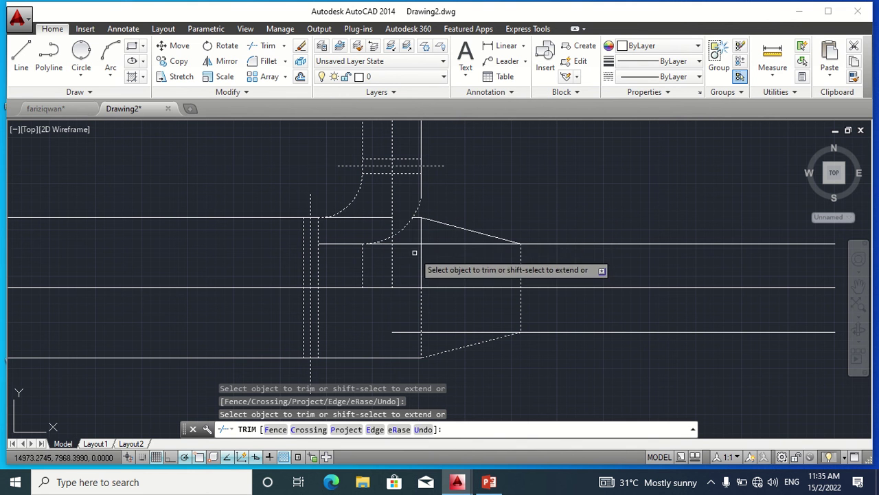
pyautogui.click(372, 243)
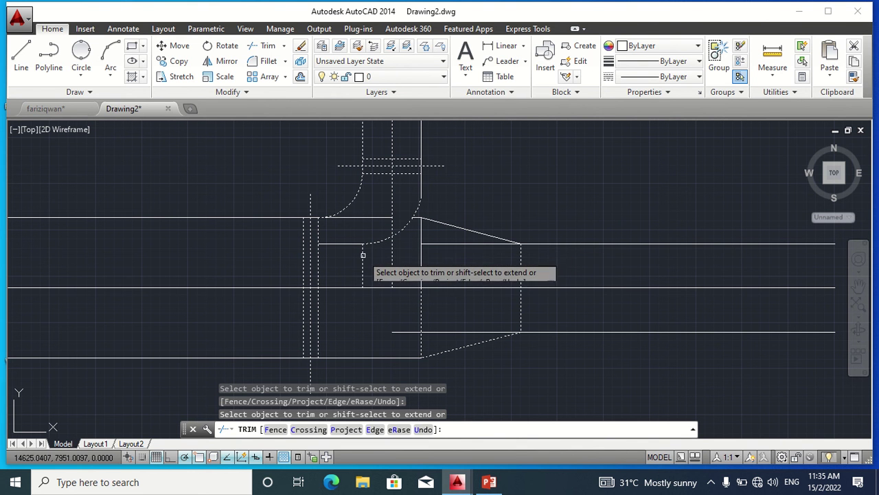
pyautogui.click(396, 260)
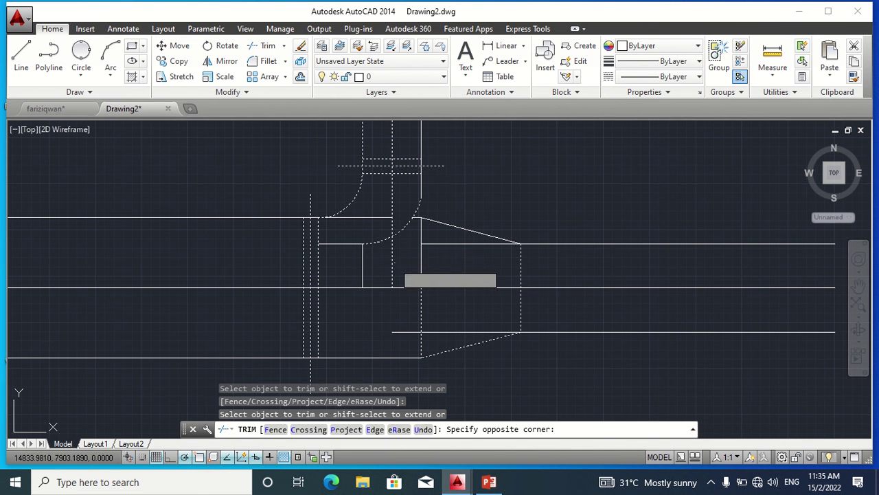
pyautogui.click(391, 262)
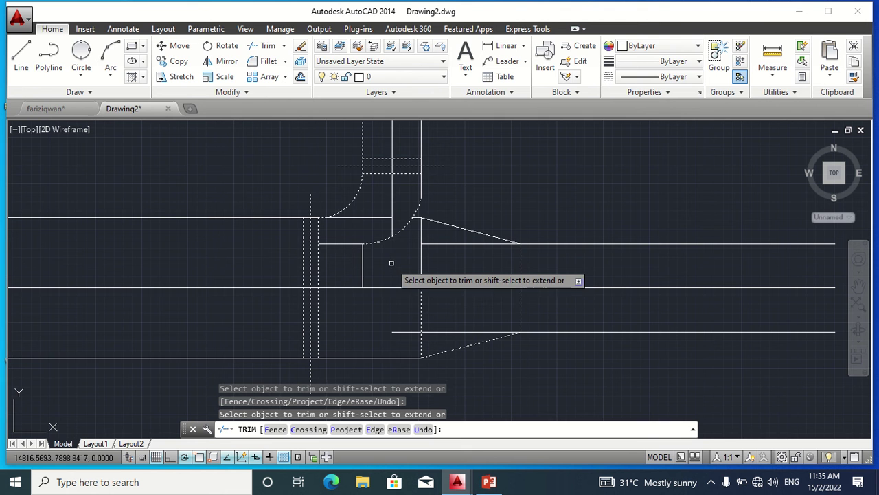
pyautogui.scroll(3, 393, 261)
pyautogui.scroll(-1, 392, 259)
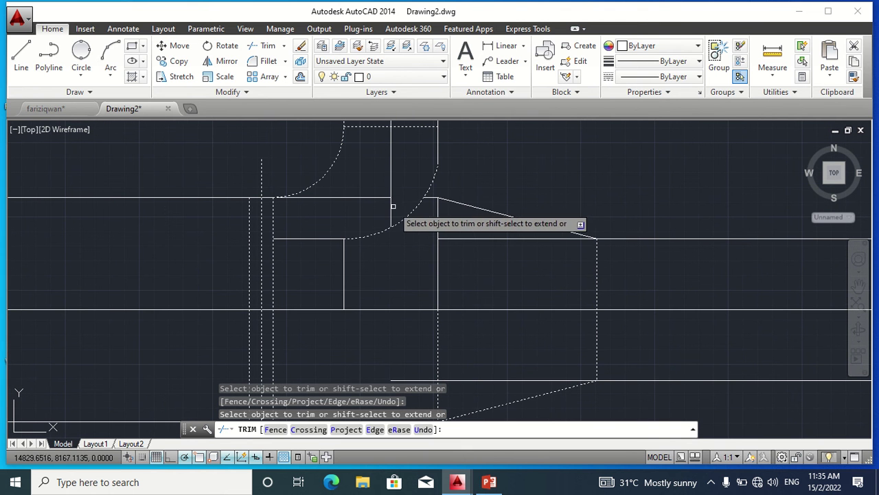
pyautogui.click(392, 206)
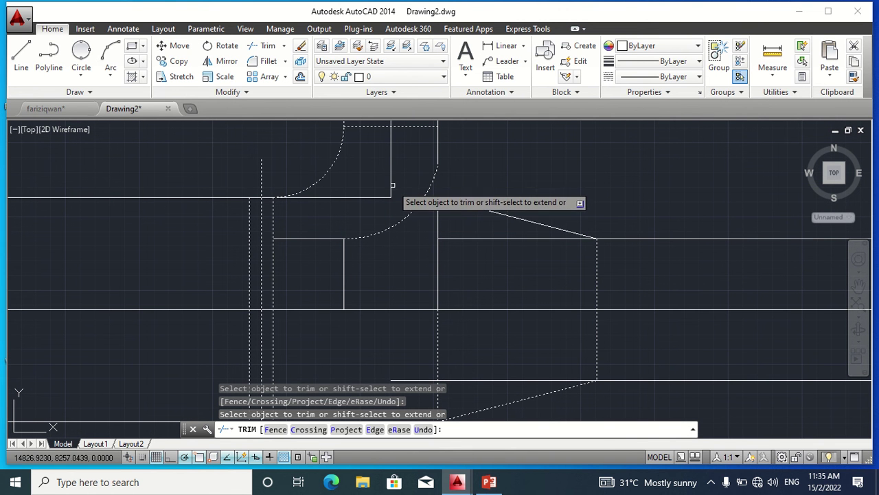
pyautogui.click(392, 186)
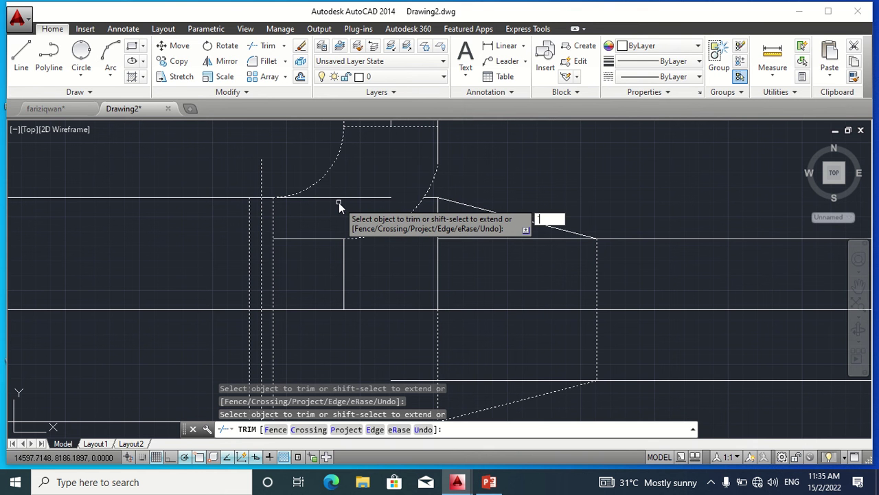
# Step: End trimming, then erase the horizontal line in the elbow bend and the vertical line below it
pyautogui.press('Escape')
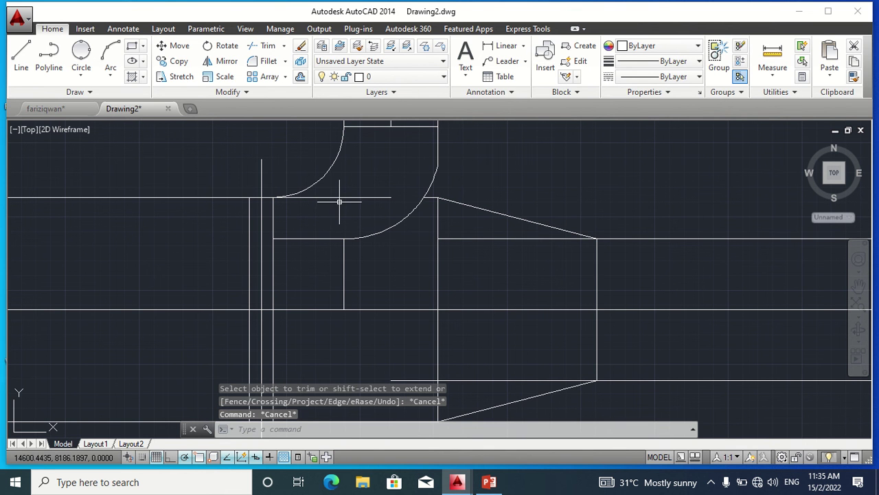
pyautogui.click(357, 197)
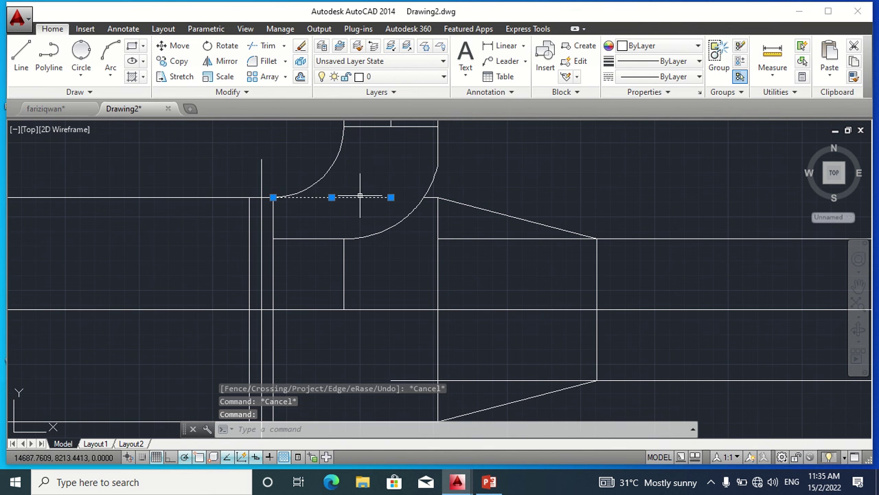
pyautogui.press('Delete')
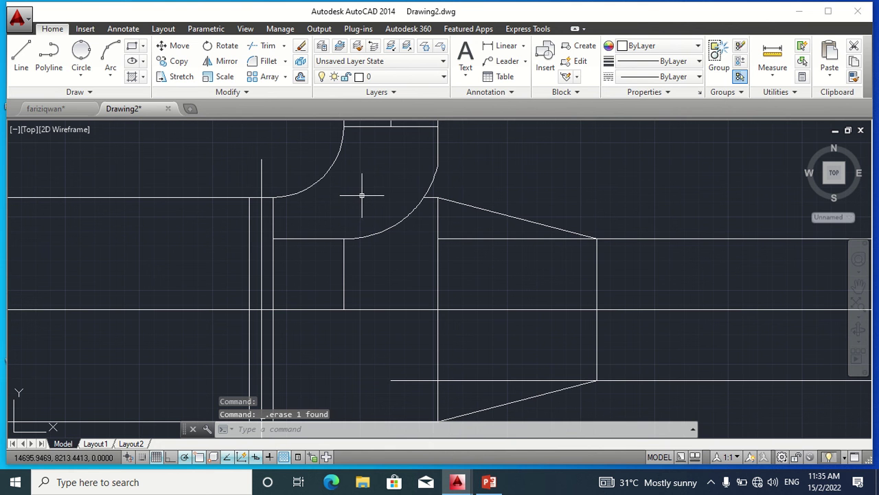
pyautogui.click(343, 272)
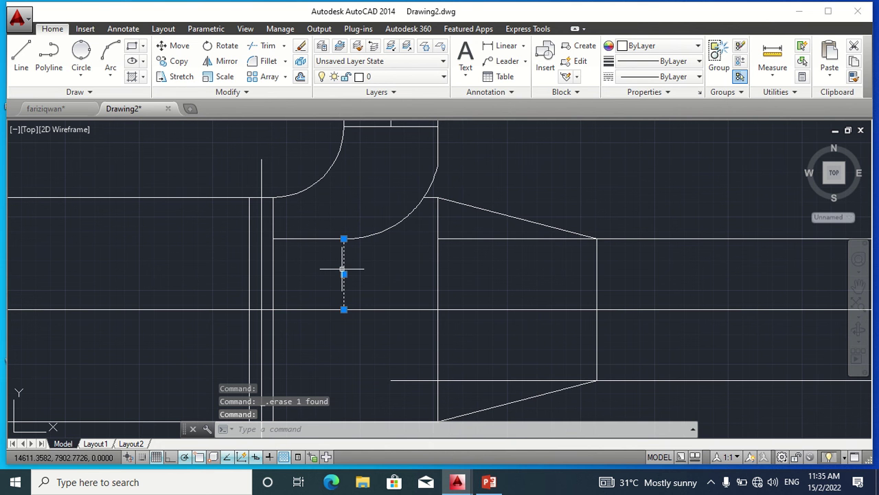
pyautogui.press('Delete')
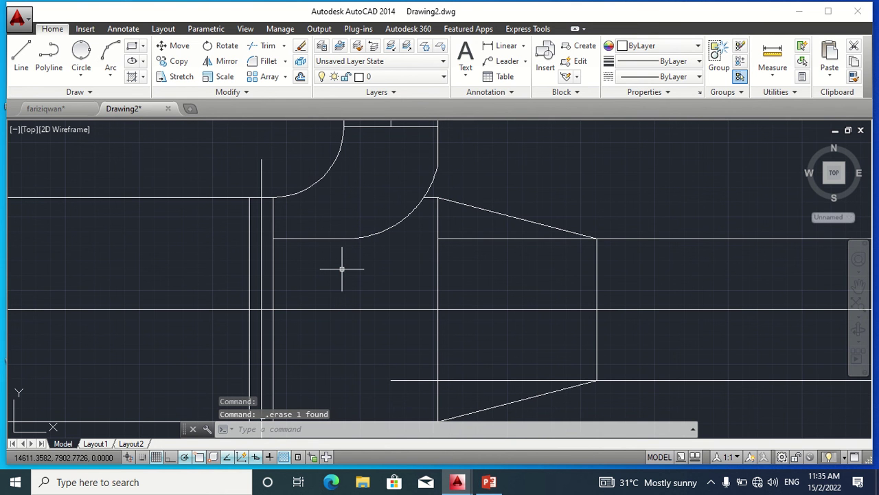
pyautogui.scroll(-2, 342, 269)
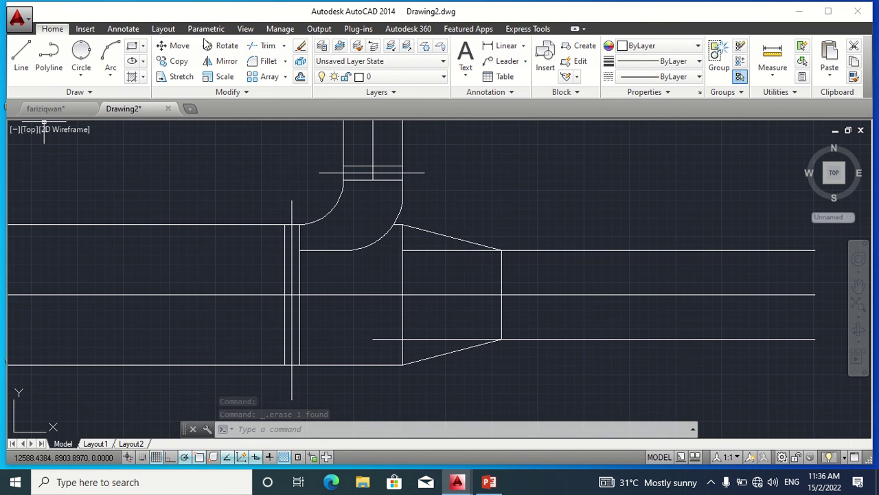
# Step: Trim the centre and lower line segments inside the reducer and delete the leftover vertical line
pyautogui.click(267, 45)
pyautogui.click(259, 174)
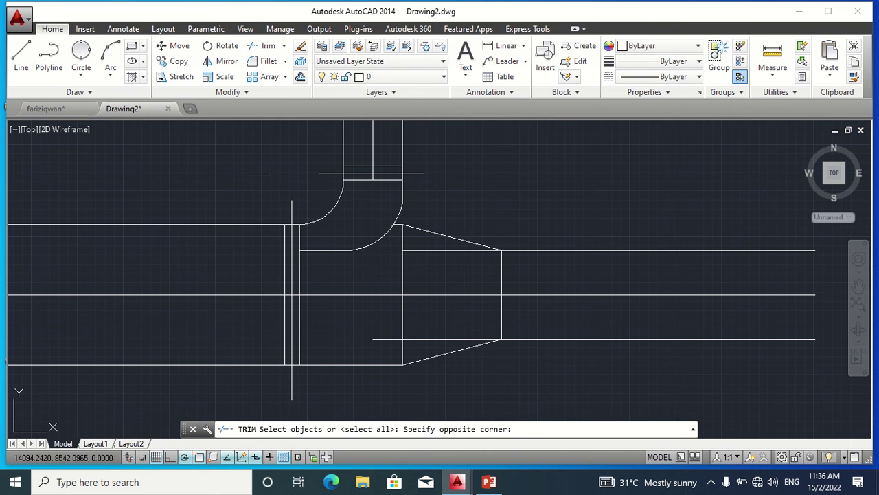
pyautogui.click(864, 416)
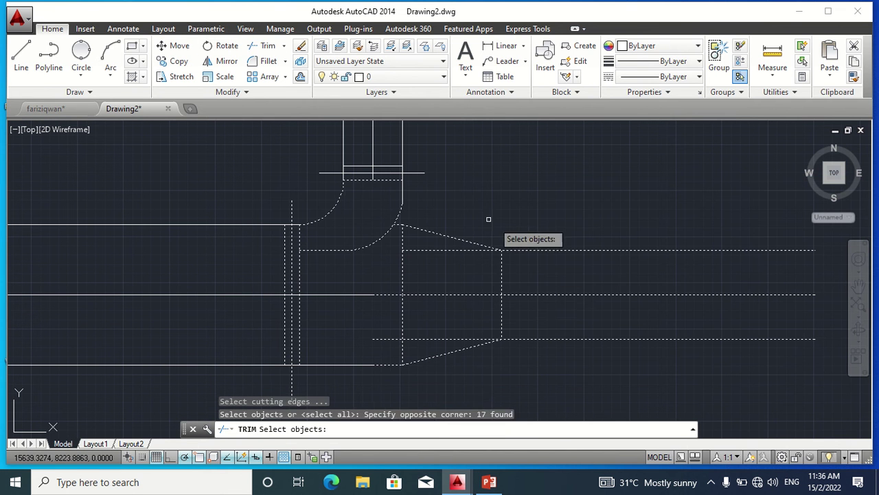
pyautogui.press('Return')
pyautogui.click(432, 250)
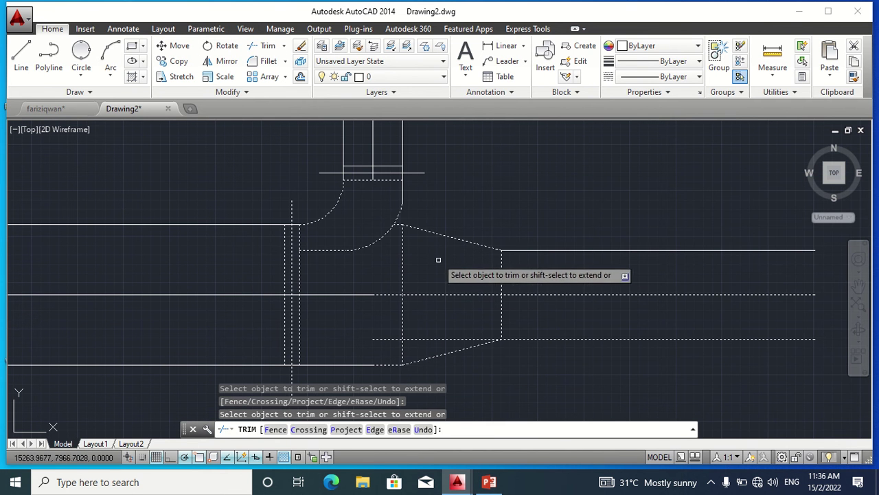
pyautogui.click(435, 339)
pyautogui.click(433, 338)
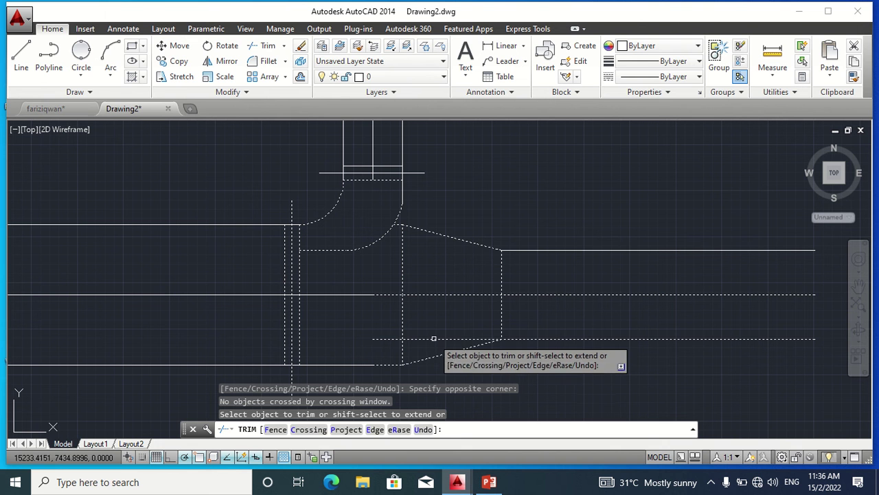
pyautogui.click(434, 339)
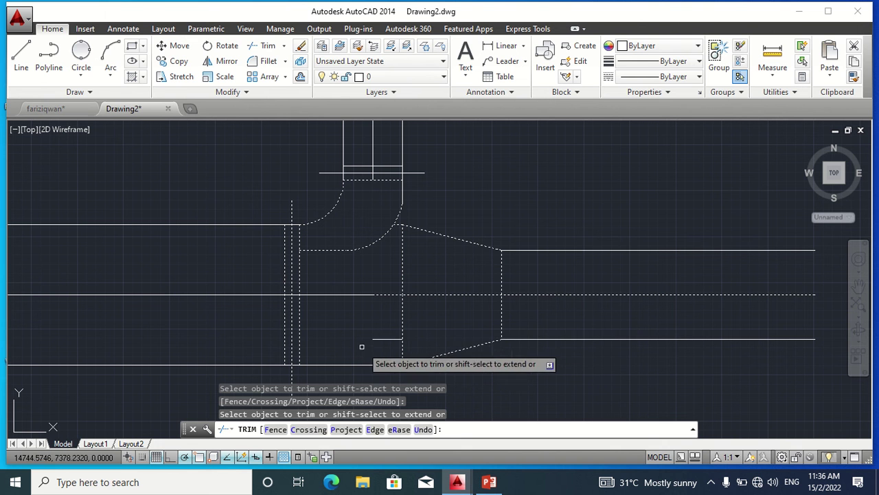
pyautogui.press('Escape')
pyautogui.click(402, 338)
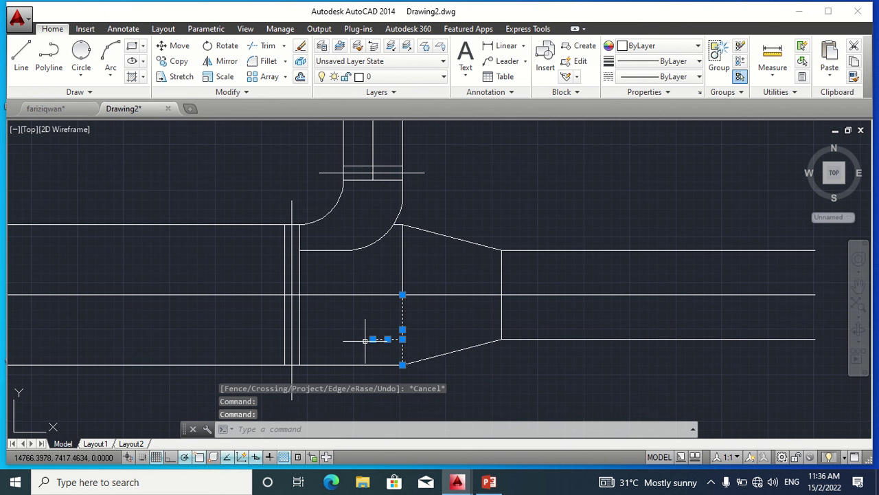
pyautogui.press('Delete')
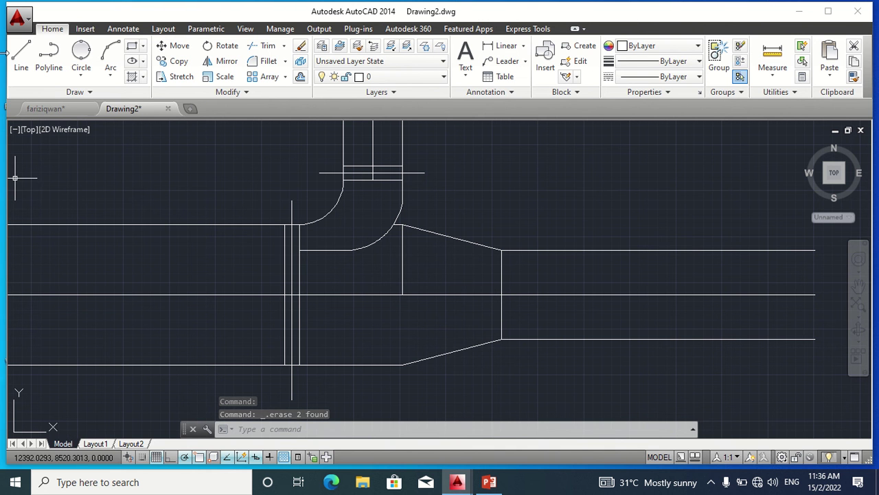
# Step: Draw a vertical line from the pipe centre line down to the lower pipe outline
pyautogui.click(21, 55)
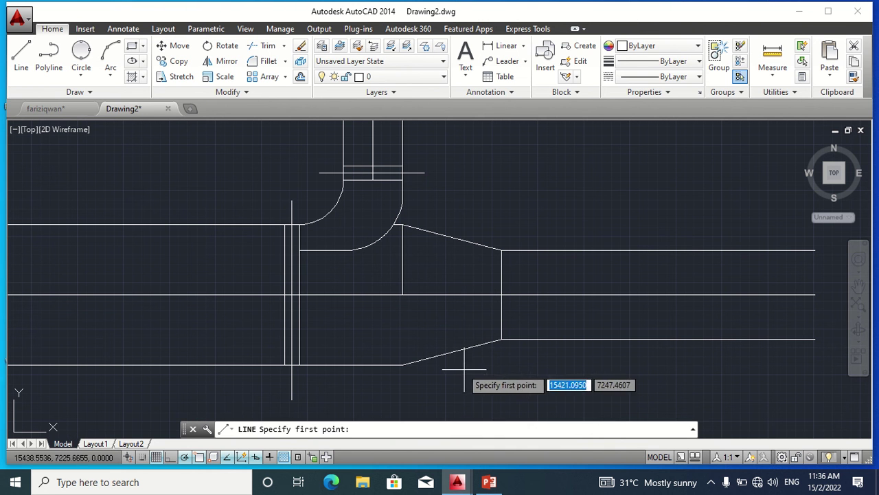
pyautogui.click(402, 295)
pyautogui.click(402, 364)
pyautogui.press('Return')
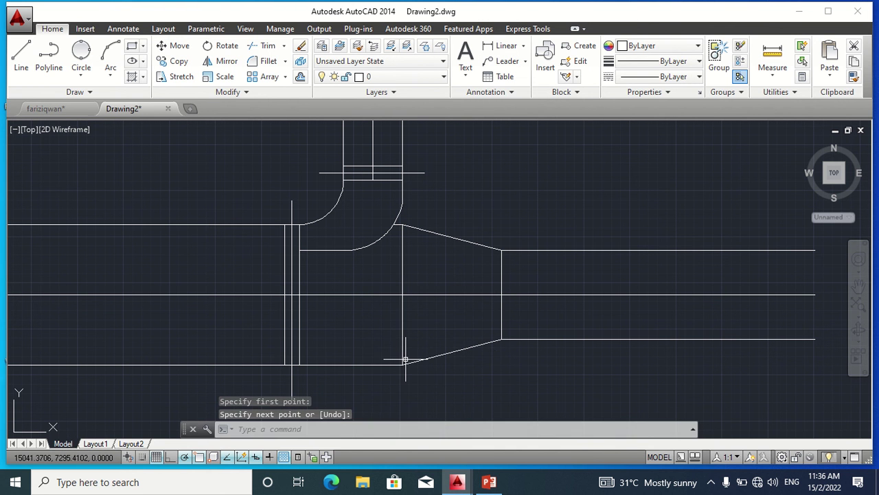
pyautogui.press('Escape')
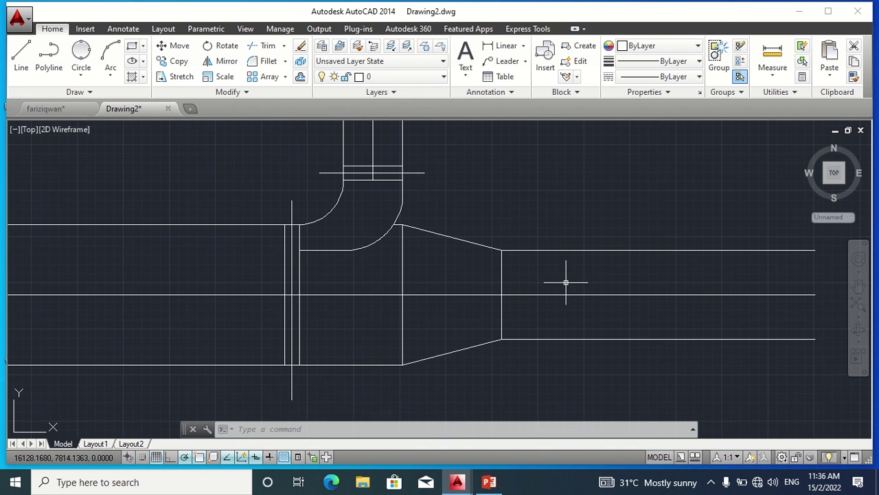
# Step: Copy the reducer's narrow-end vertical line from its midpoint, 50 and 100 units to the right
pyautogui.click(188, 62)
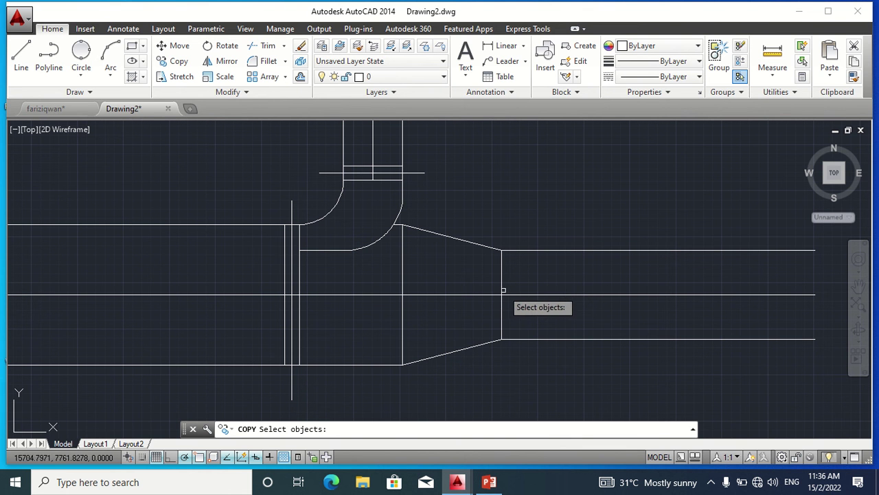
pyautogui.click(501, 290)
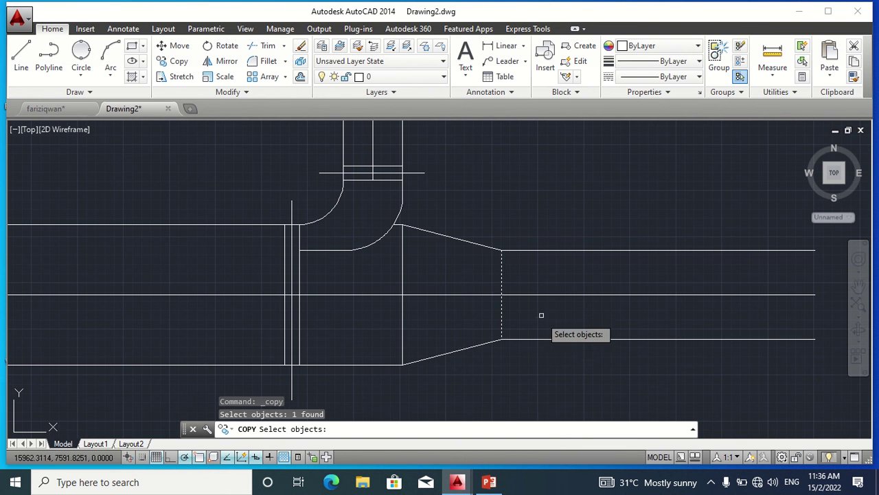
pyautogui.press('Return')
pyautogui.click(521, 186)
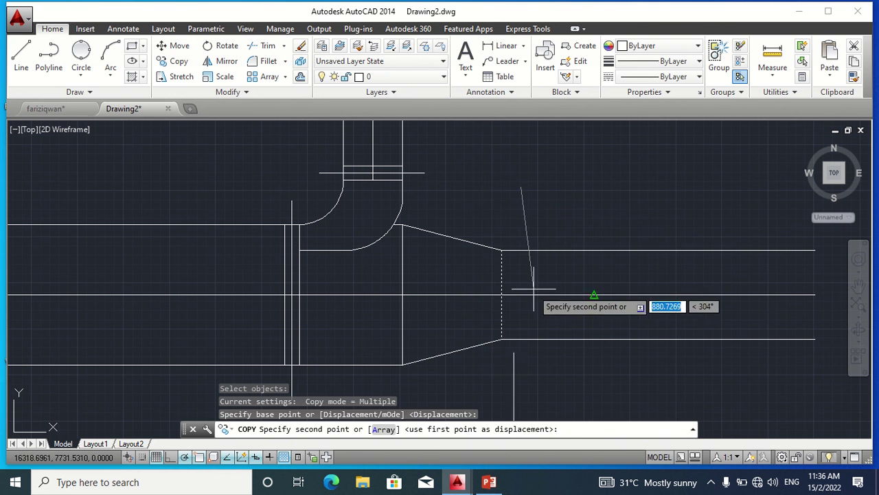
pyautogui.press('Escape')
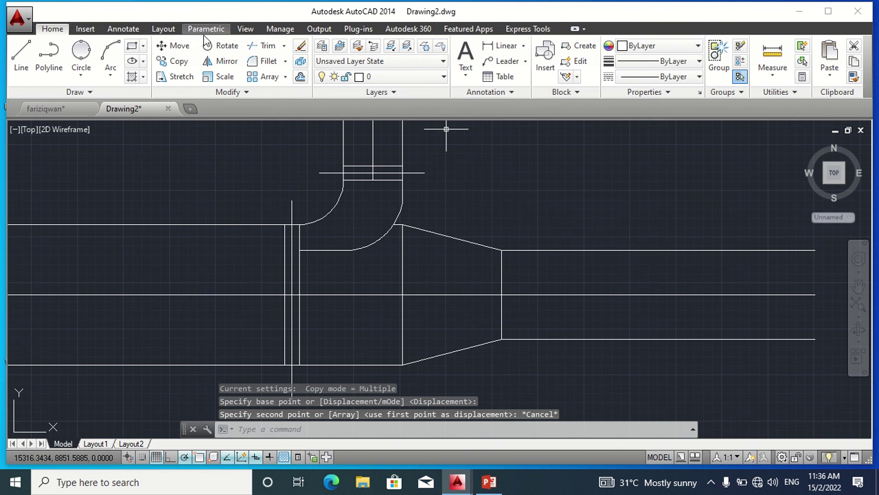
pyautogui.click(178, 62)
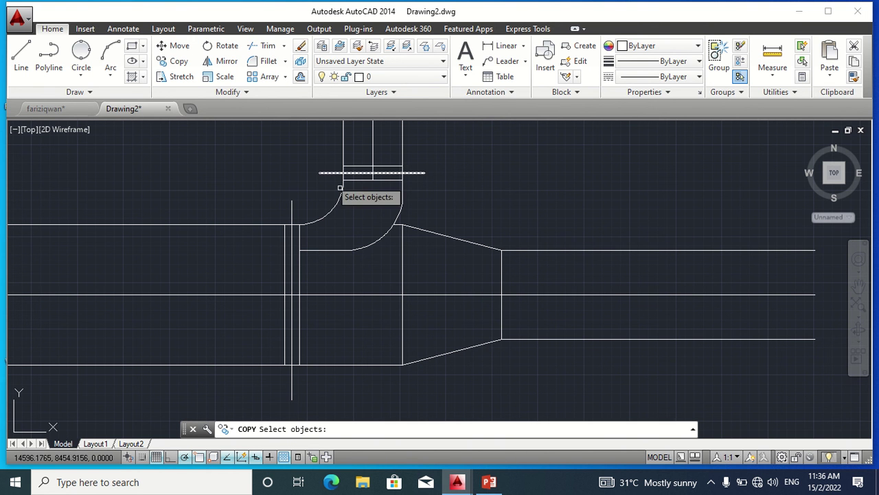
pyautogui.click(502, 297)
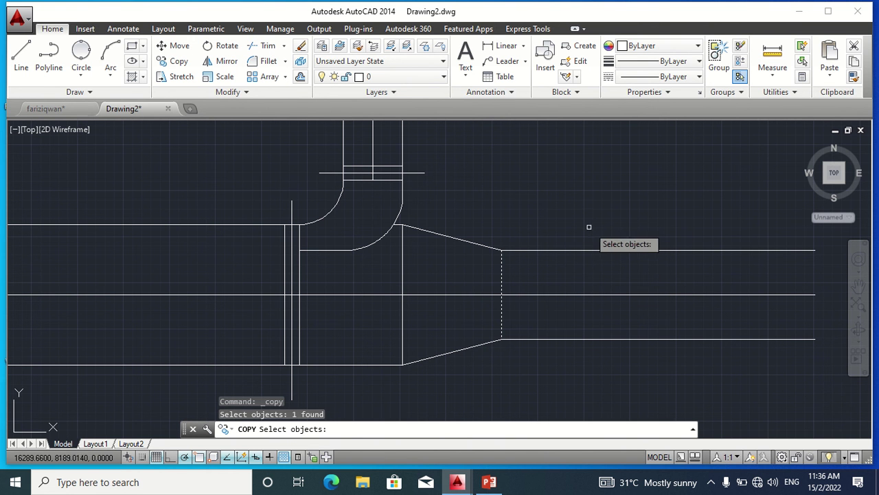
pyautogui.press('Return')
pyautogui.click(502, 295)
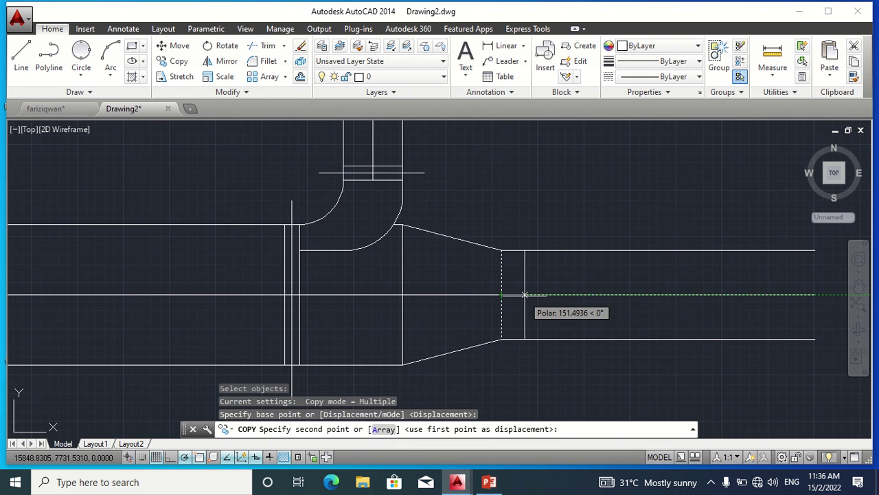
pyautogui.write('50')
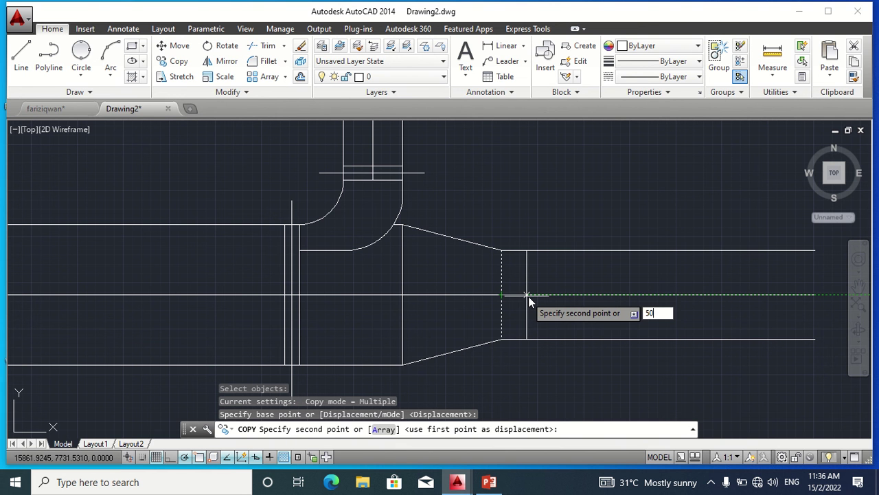
pyautogui.press('Return')
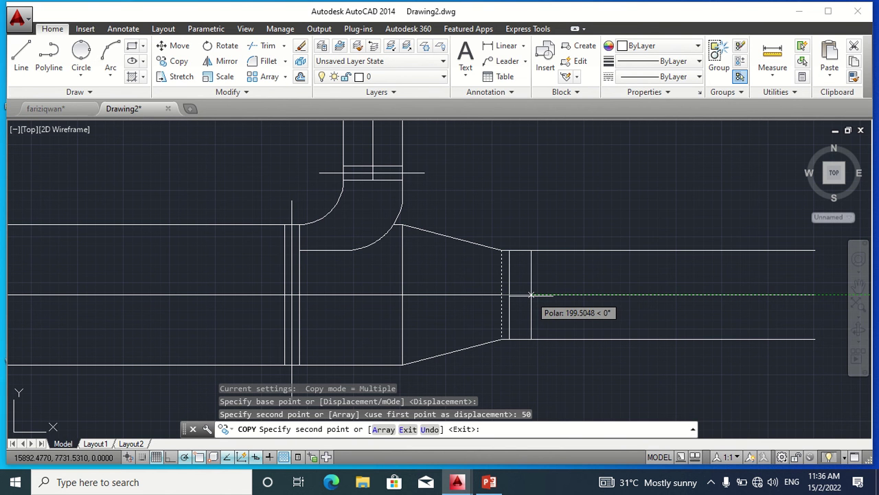
pyautogui.write('100')
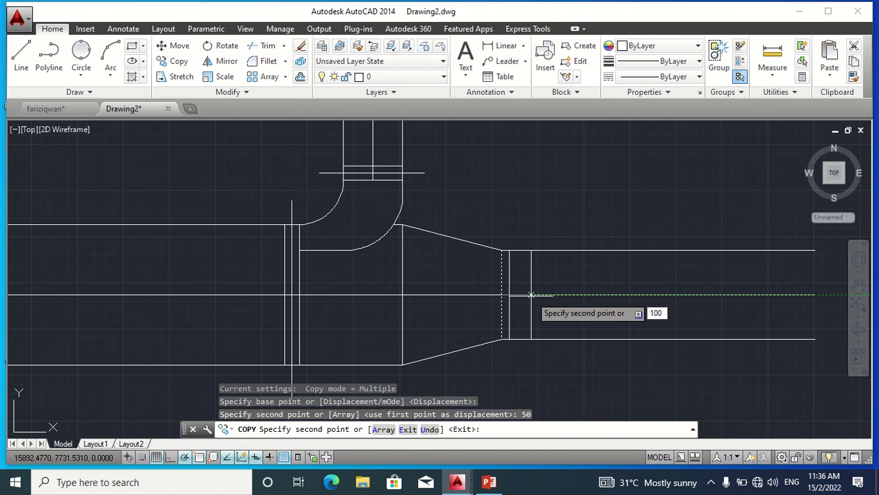
pyautogui.press('Return')
pyautogui.press('Escape')
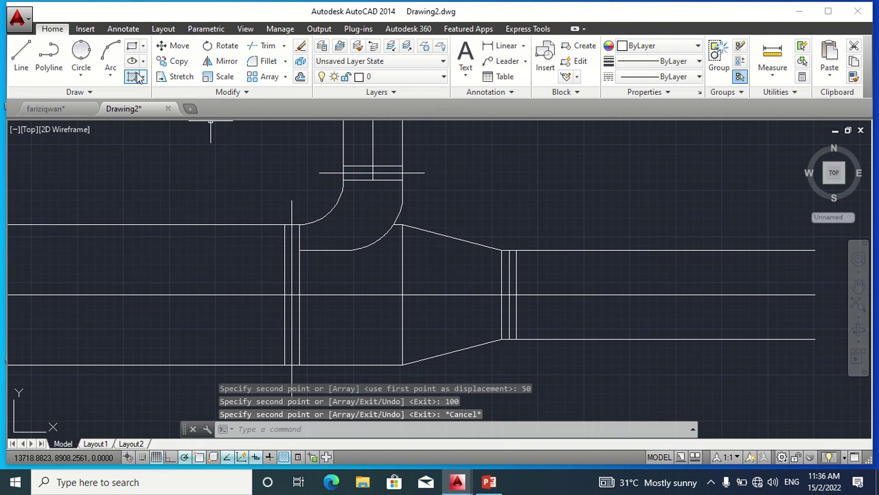
# Step: Copy the lower wide-end line segment 50 units, then erase the misplaced angled copy
pyautogui.click(168, 63)
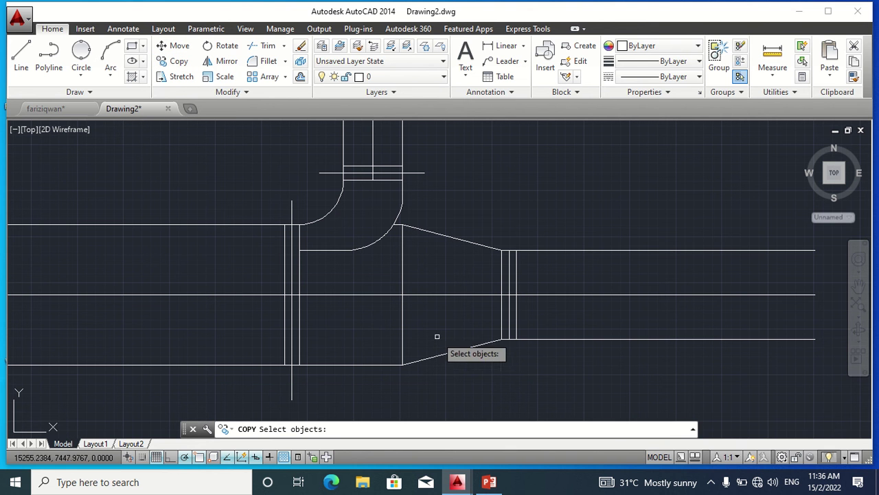
pyautogui.click(403, 326)
pyautogui.press('Return')
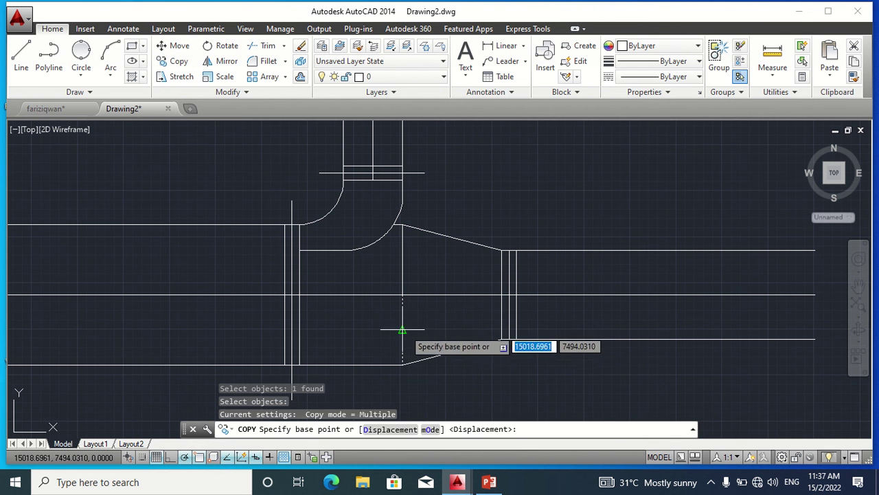
pyautogui.click(402, 330)
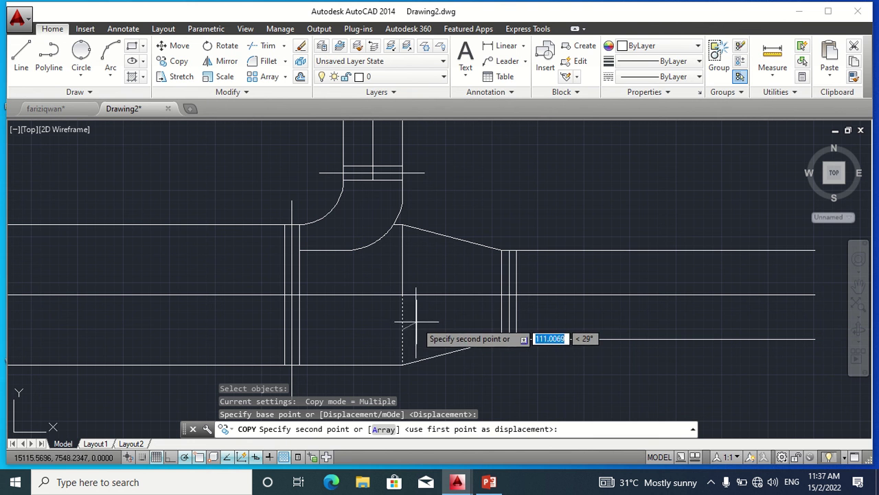
pyautogui.write('50')
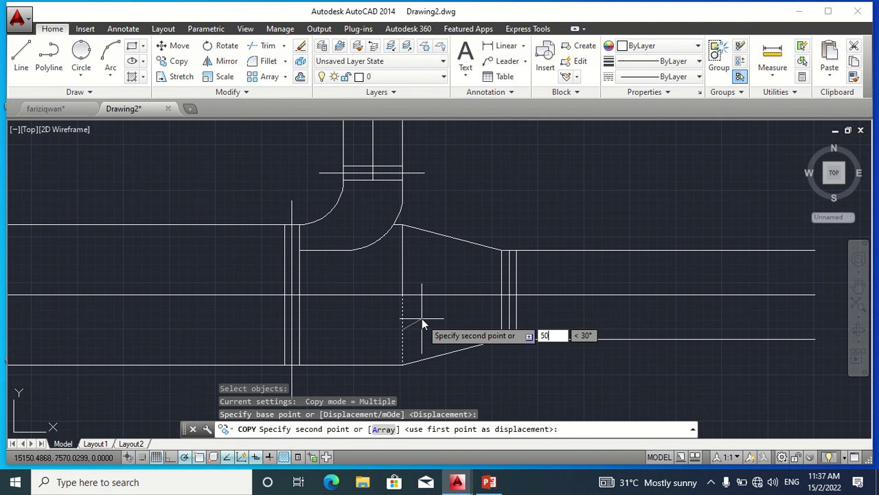
pyautogui.press('Return')
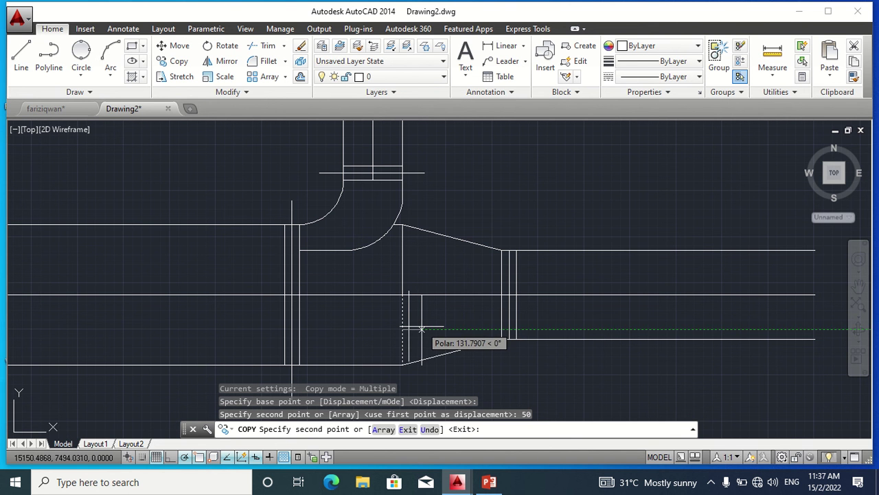
pyautogui.press('Escape')
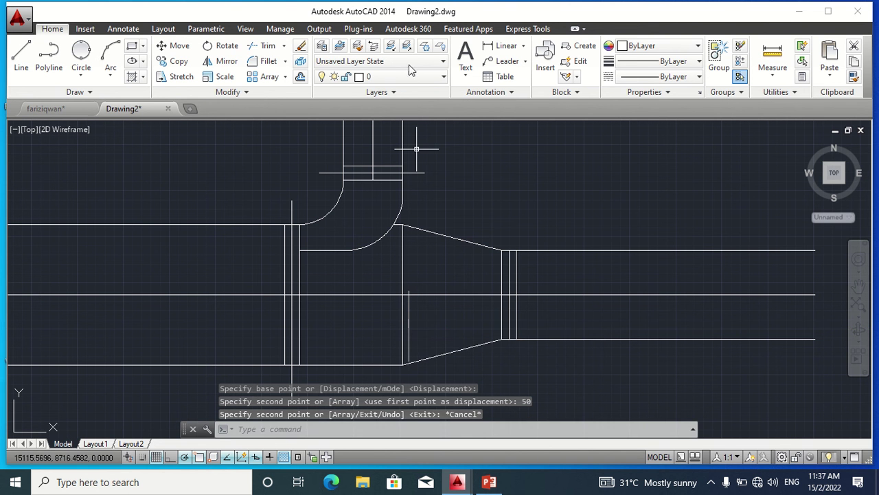
pyautogui.click(301, 46)
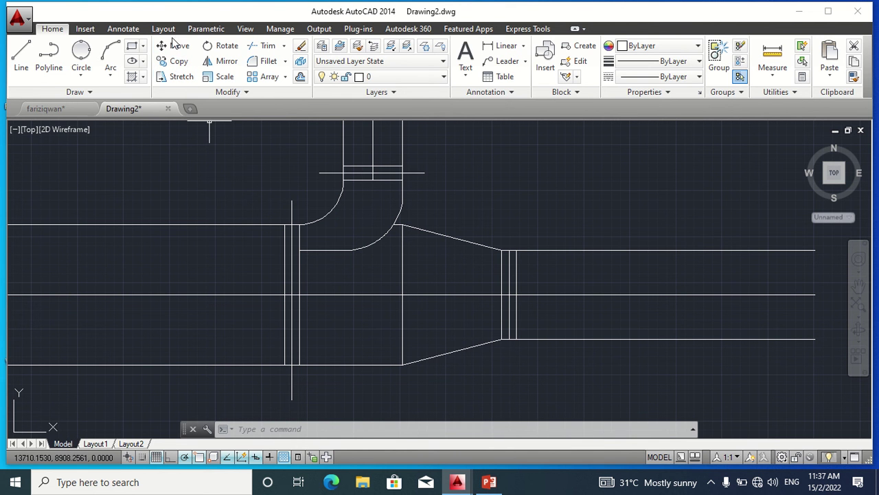
# Step: Copy the lower part of the reducer's wide-end line 50 and 100 units to the right
pyautogui.click(175, 61)
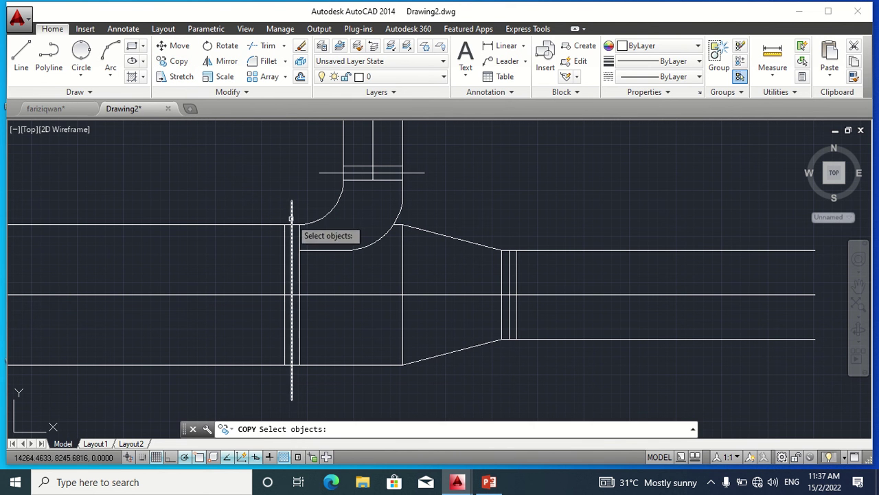
pyautogui.click(401, 315)
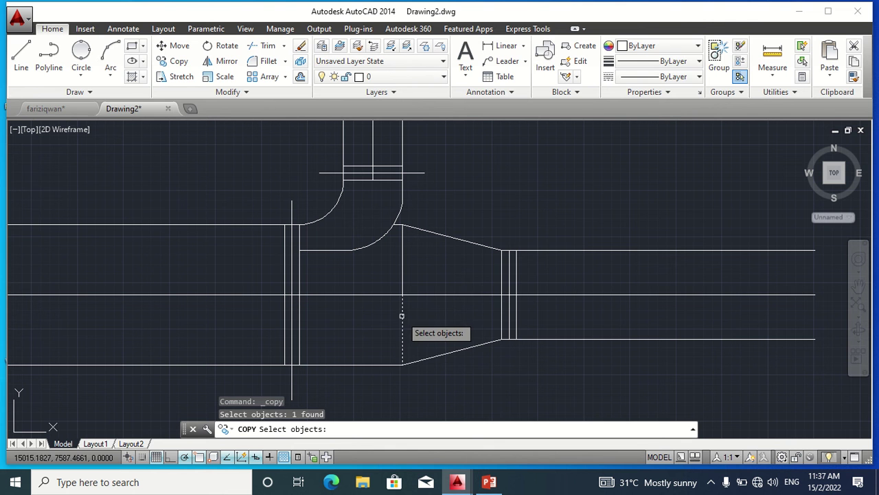
pyautogui.press('Return')
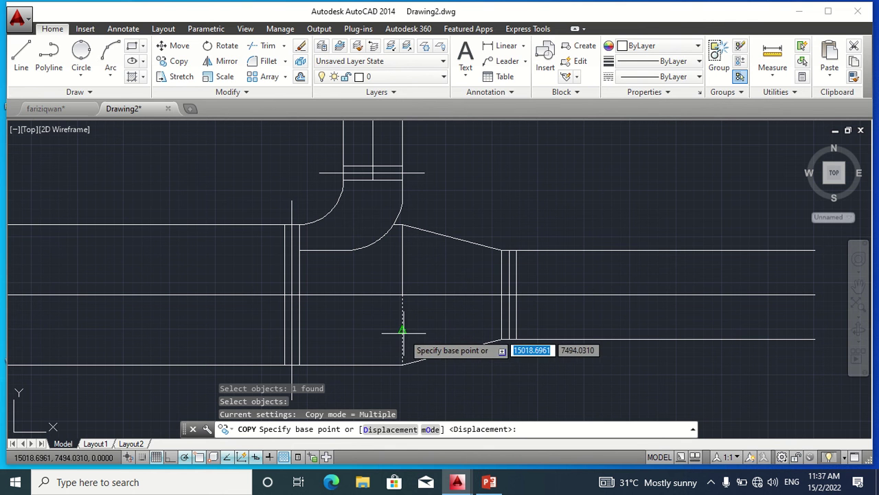
pyautogui.click(403, 329)
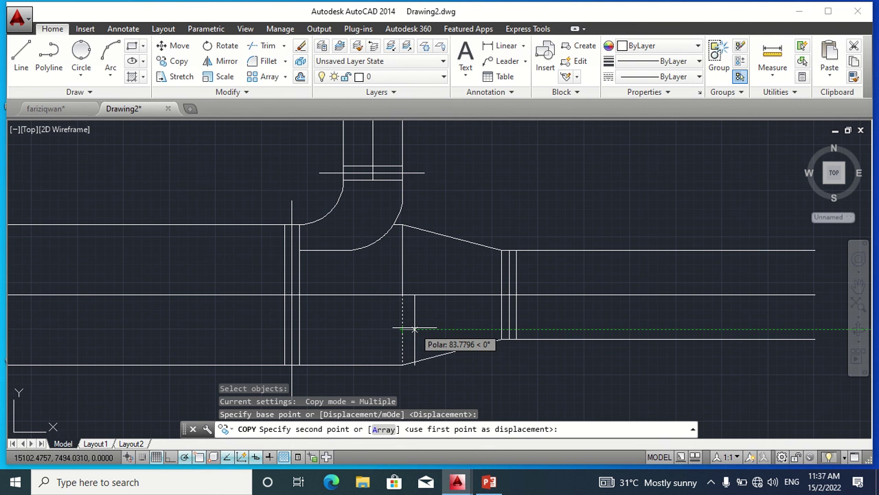
pyautogui.write('50')
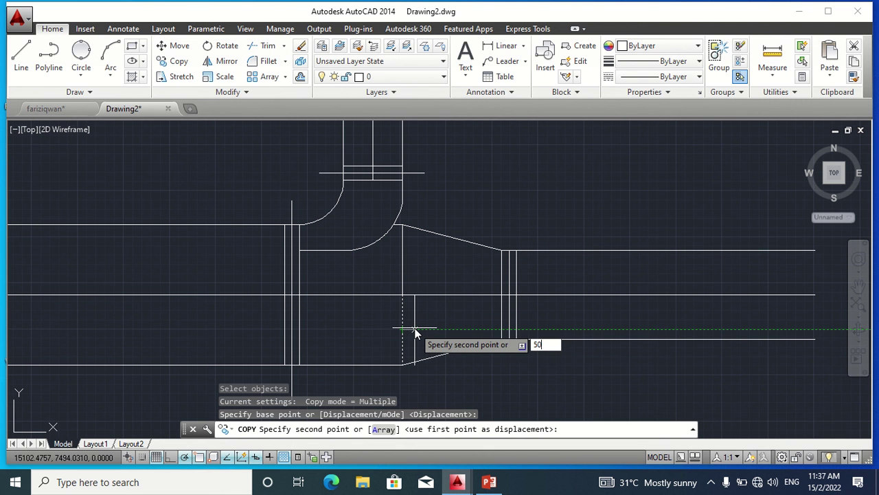
pyautogui.press('Return')
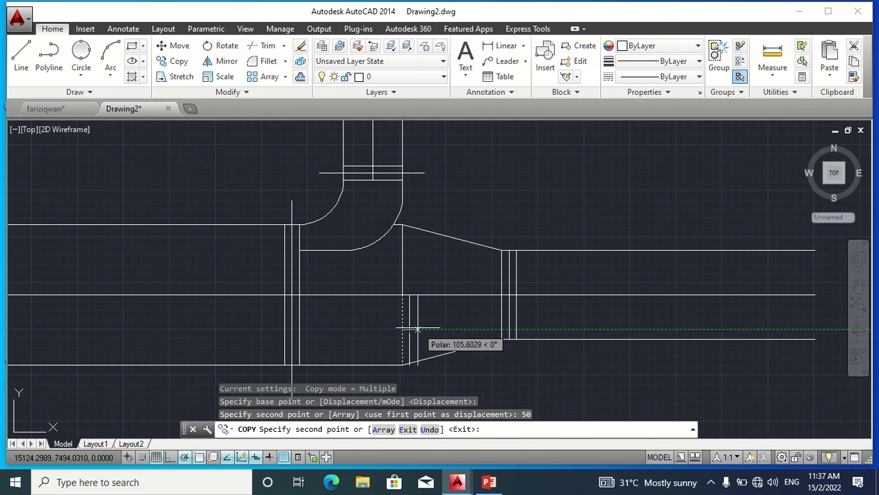
pyautogui.write('100')
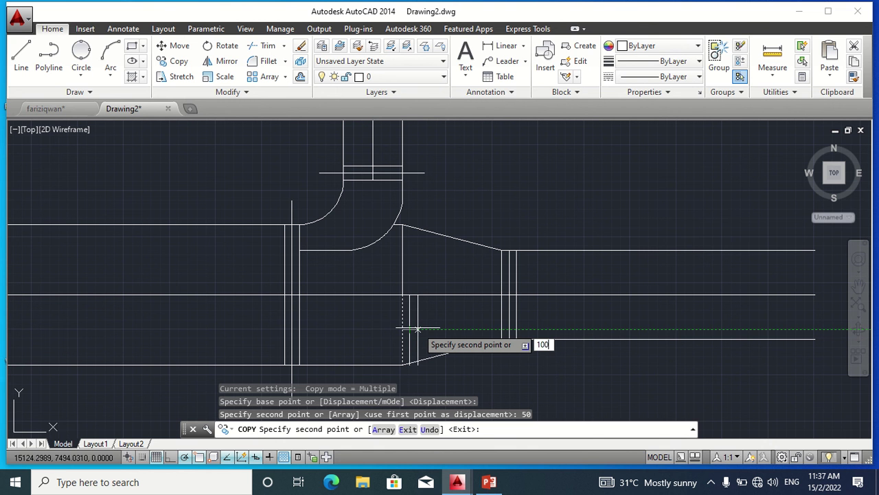
pyautogui.press('Return')
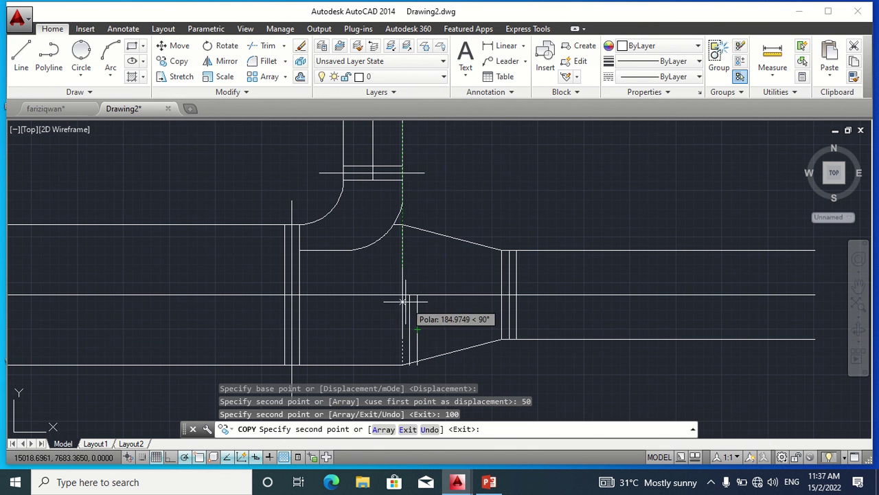
pyautogui.press('Escape')
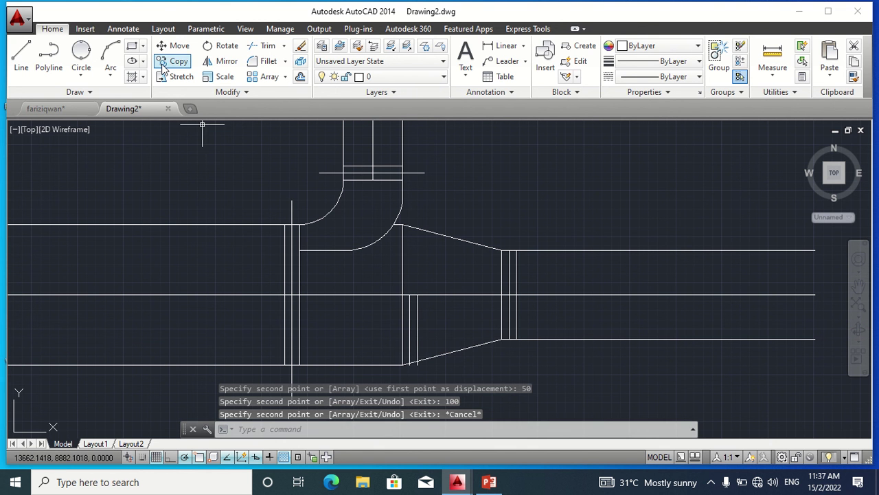
# Step: Copy the upper part of the wide-end line 50 and 100 units to the right
pyautogui.click(165, 63)
pyautogui.click(401, 273)
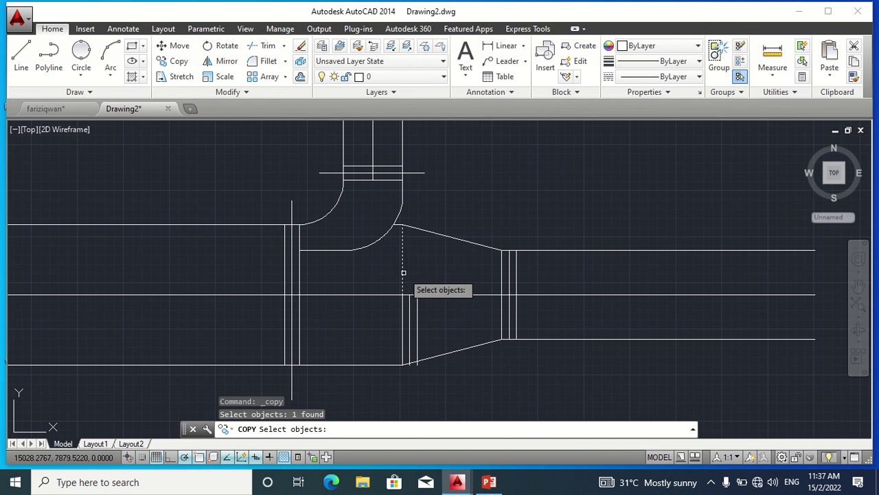
pyautogui.press('Return')
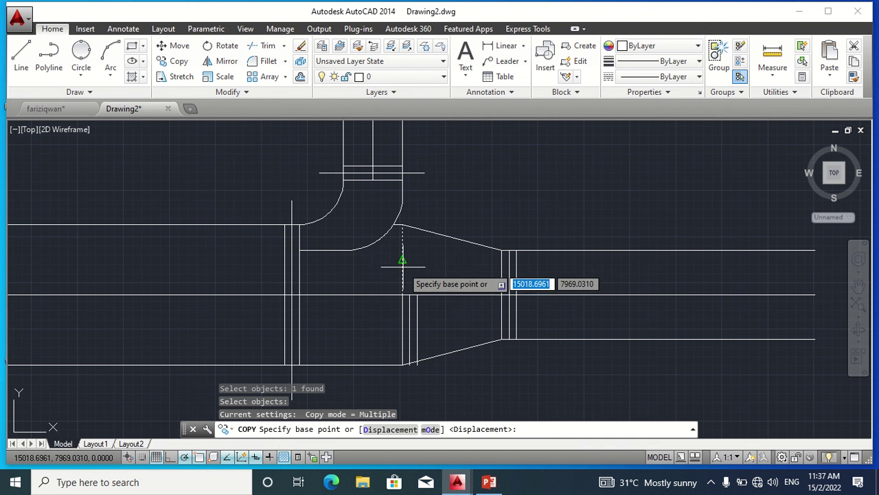
pyautogui.click(403, 259)
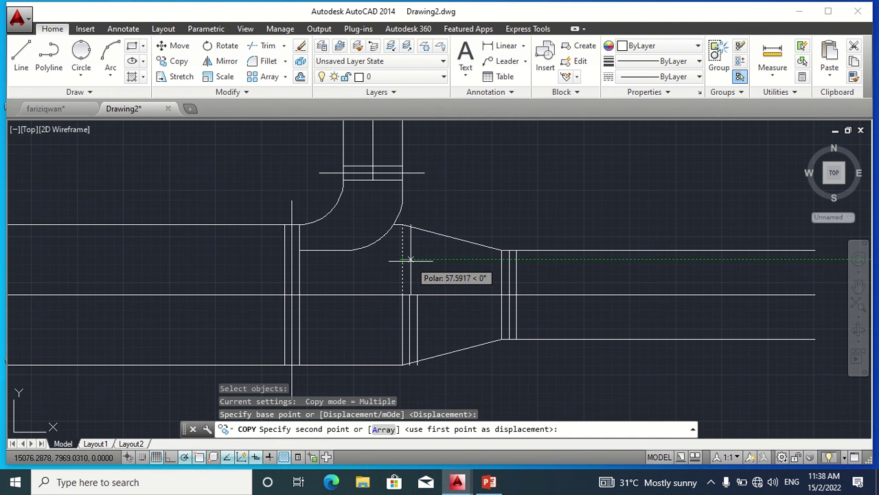
pyautogui.write('5')
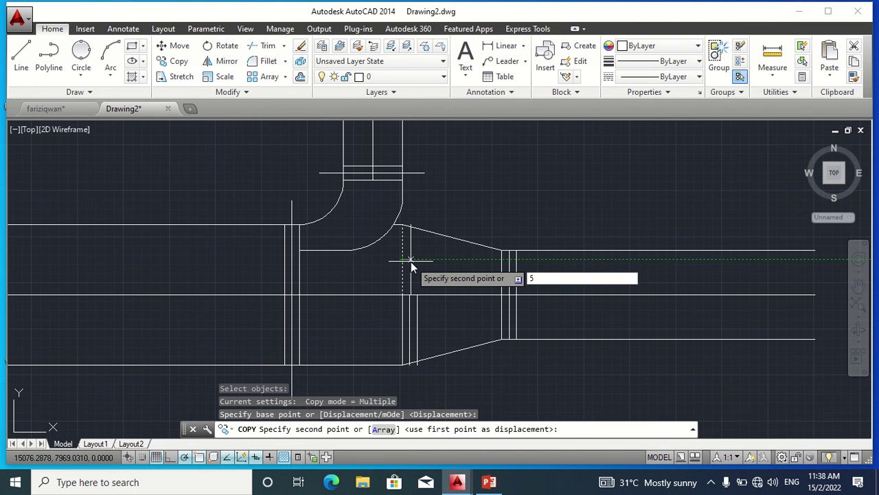
pyautogui.write('0')
pyautogui.press('Return')
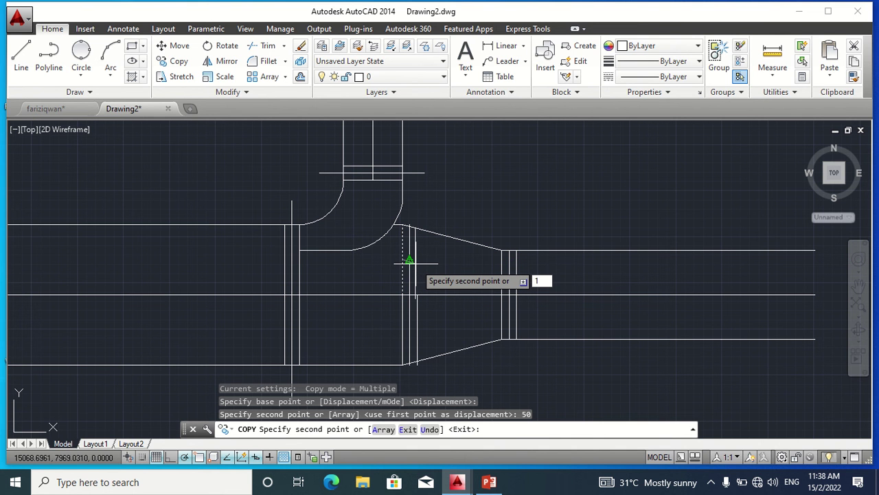
pyautogui.press('Tab')
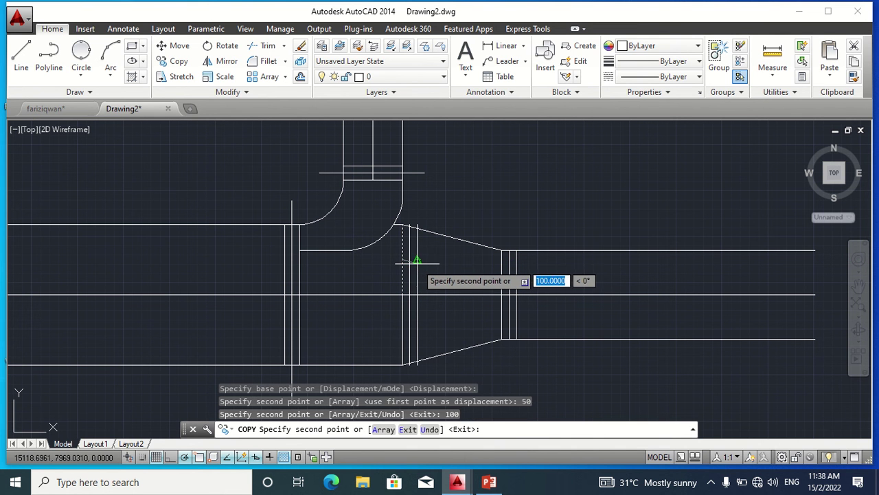
pyautogui.press('Return')
pyautogui.press('Escape')
# Step: Window-select the pipe and flange lines and drag a flange line's top grip, leaving it in place
pyautogui.scroll(2, 436, 267)
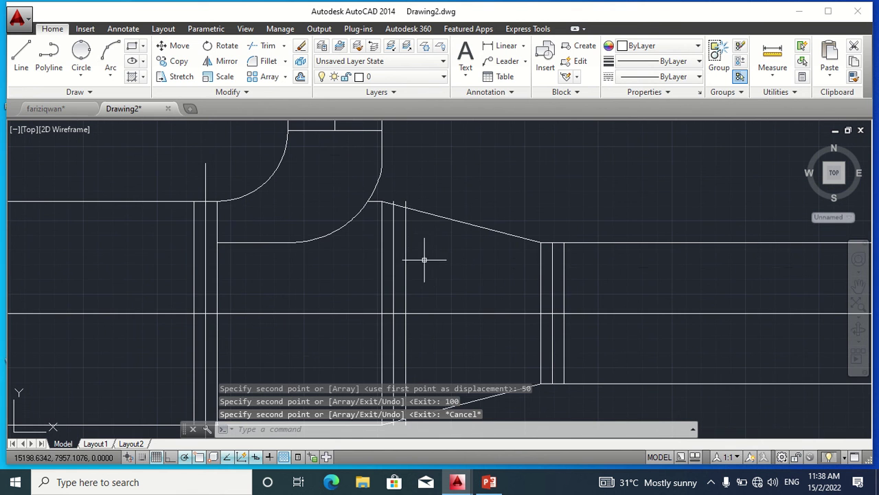
pyautogui.scroll(1, 412, 256)
pyautogui.scroll(1, 399, 291)
pyautogui.moveTo(398, 290); pyautogui.dragTo(387, 310, button='middle')
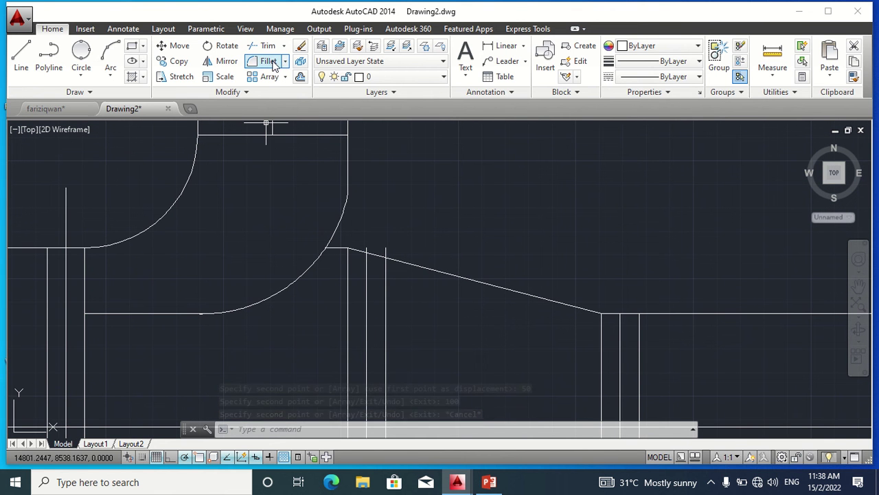
pyautogui.click(62, 147)
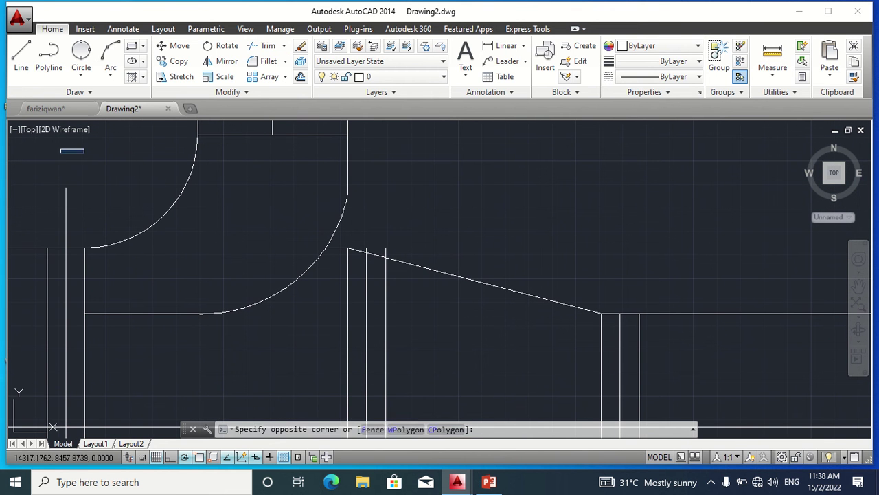
pyautogui.click(670, 439)
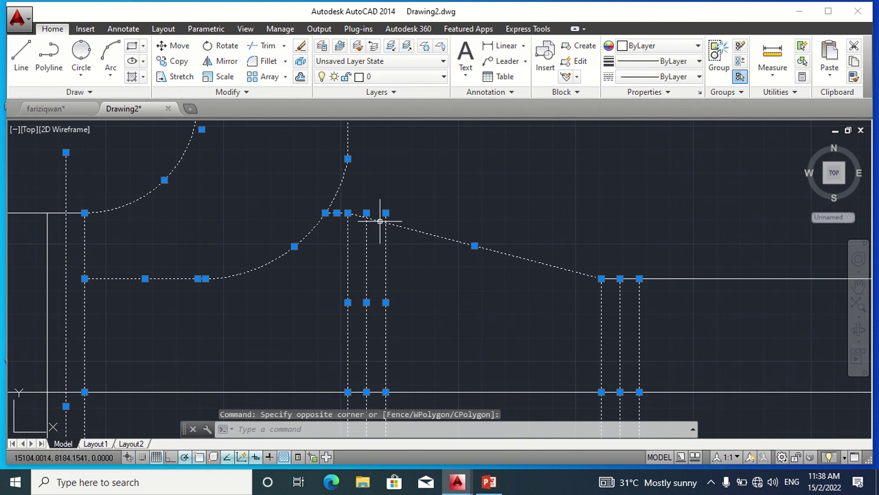
pyautogui.rightClick(402, 214)
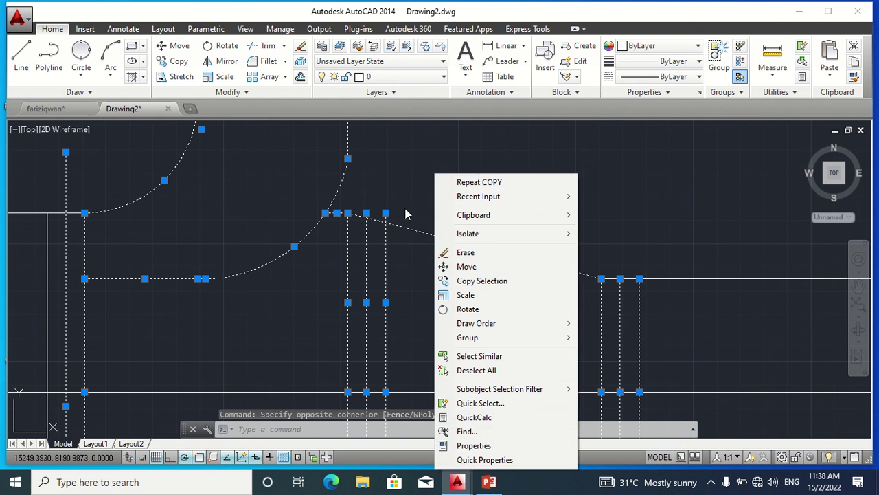
pyautogui.click(403, 214)
pyautogui.click(386, 214)
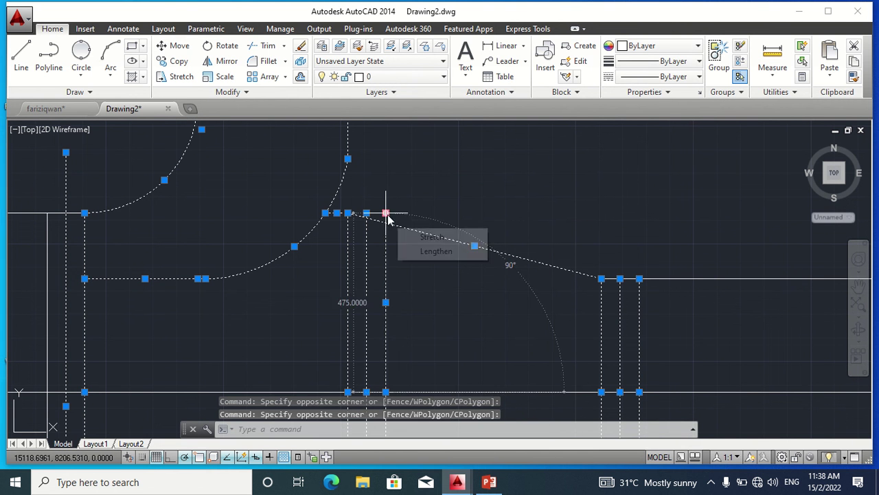
pyautogui.click(386, 213)
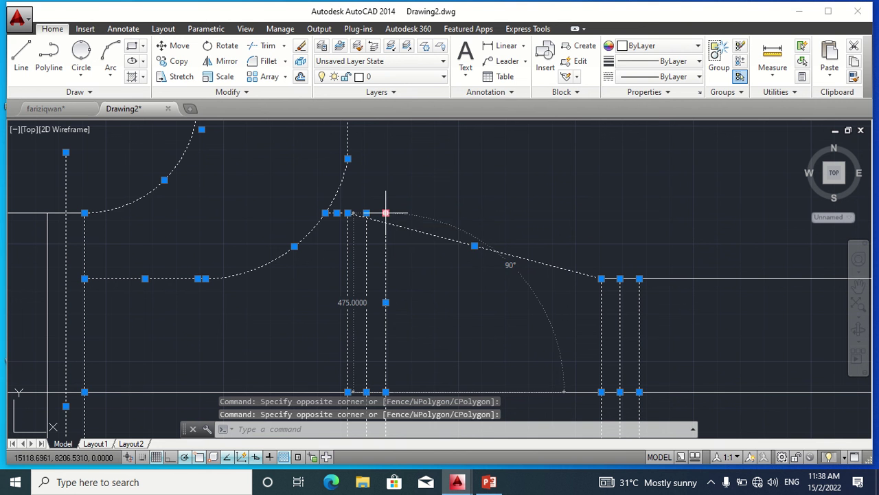
pyautogui.click(386, 213)
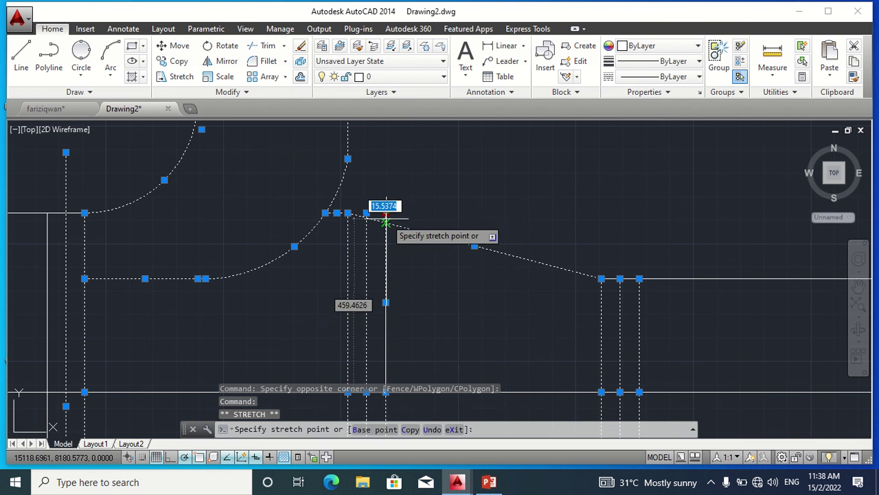
pyautogui.click(386, 222)
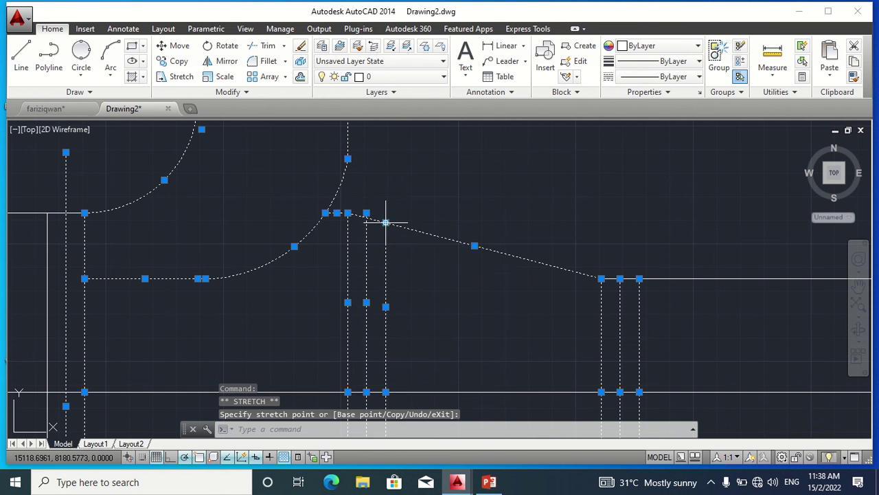
pyautogui.press('Escape')
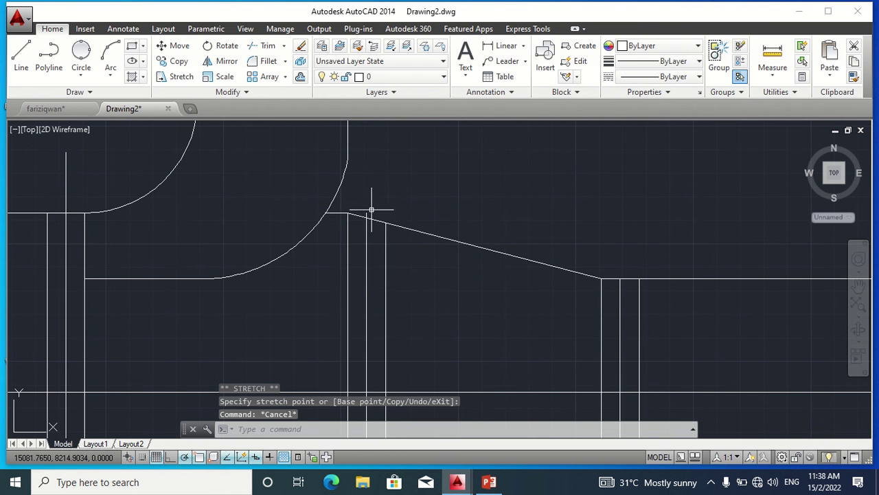
# Step: Reselect the wide-end flange line and begin stretching its top end, then cancel
pyautogui.scroll(2, 388, 229)
pyautogui.scroll(-2, 389, 229)
pyautogui.moveTo(389, 229); pyautogui.dragTo(385, 200, button='middle')
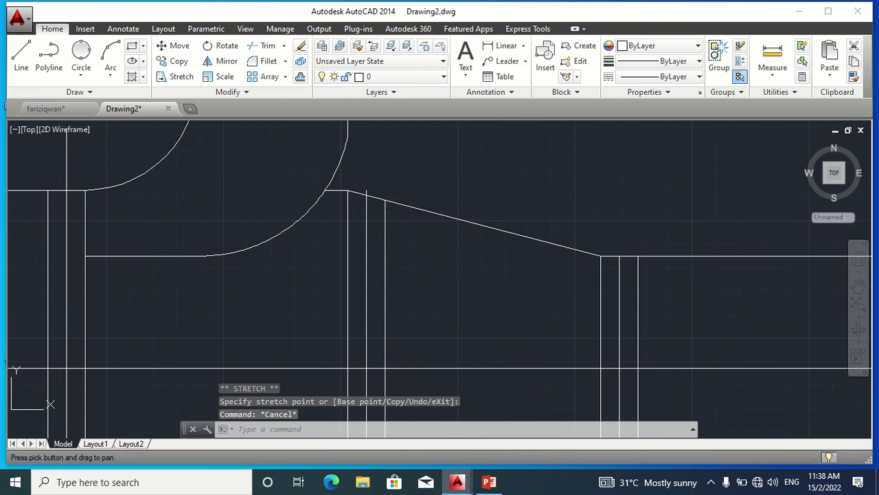
pyautogui.click(363, 200)
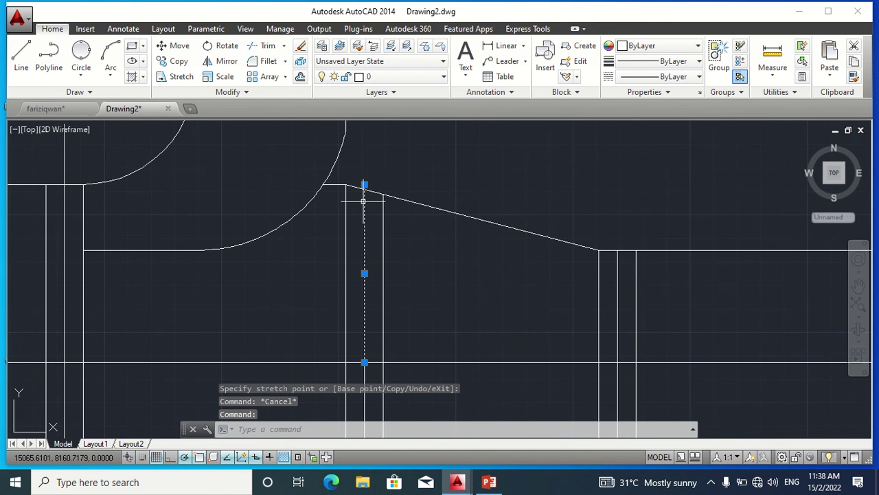
pyautogui.click(367, 184)
pyautogui.click(364, 186)
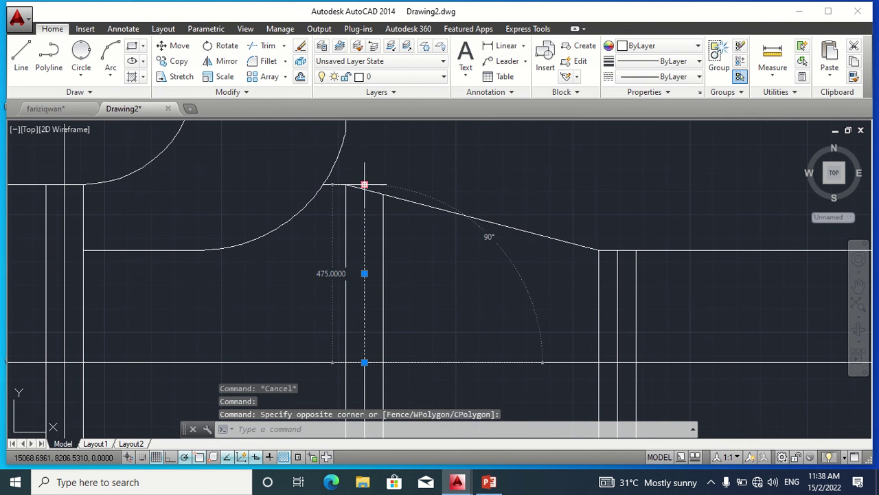
pyautogui.press('Escape')
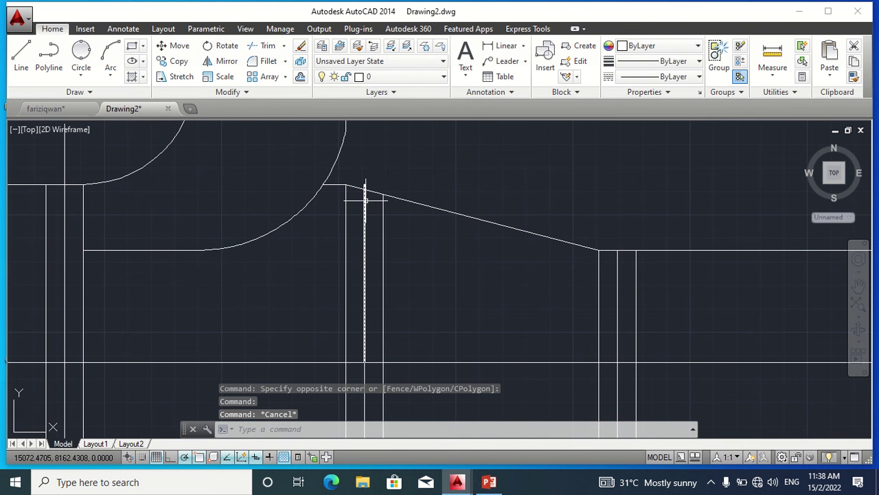
pyautogui.click(364, 184)
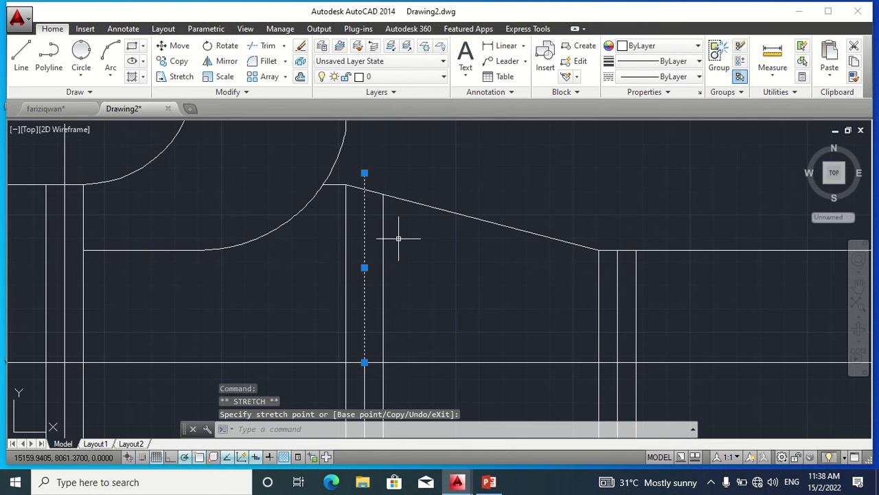
pyautogui.scroll(3, 395, 223)
pyautogui.scroll(-5, 395, 222)
pyautogui.moveTo(395, 222); pyautogui.dragTo(396, 183, button='middle')
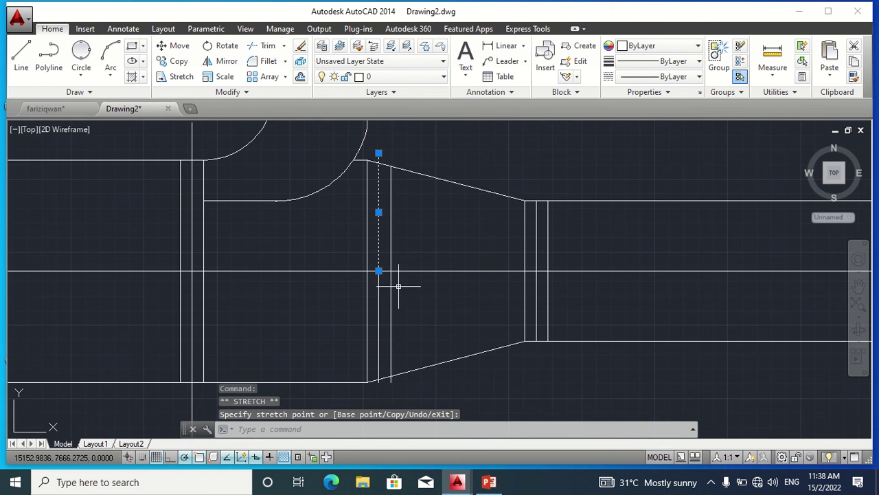
pyautogui.press('Escape')
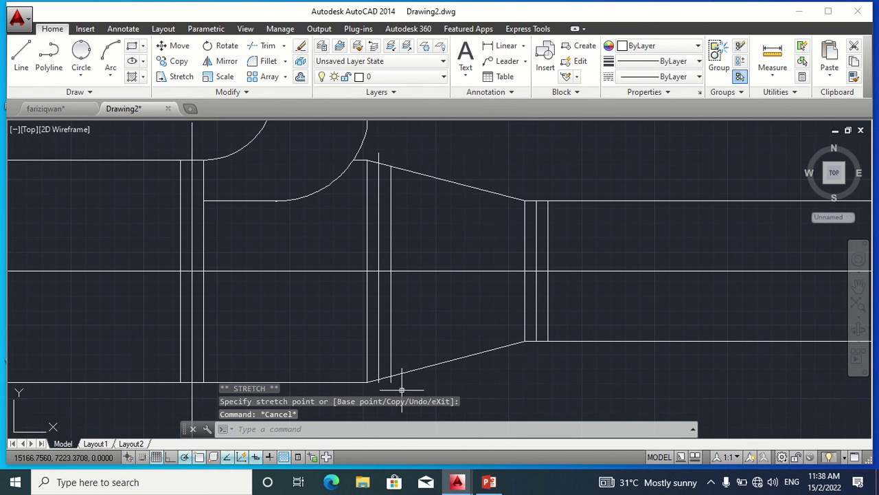
# Step: Stretch the wide-end flange line's bottom end to snap onto the reducer's sloped lower outline
pyautogui.click(390, 371)
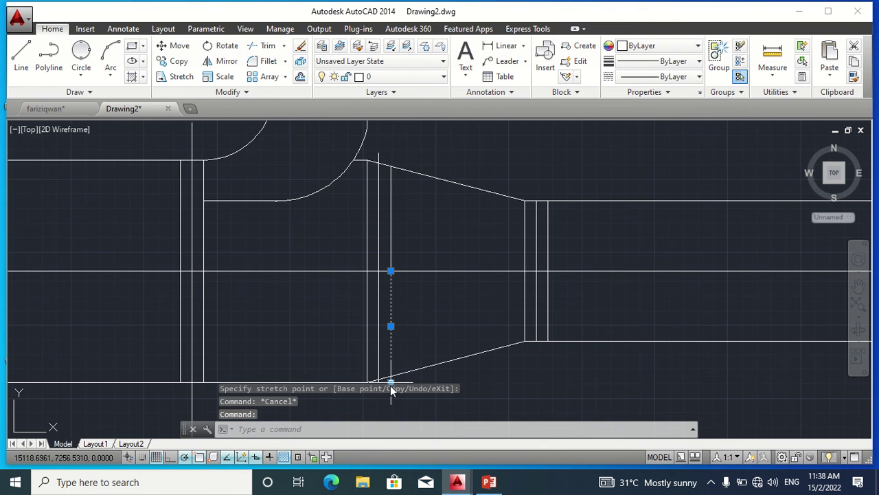
pyautogui.click(390, 381)
pyautogui.click(390, 375)
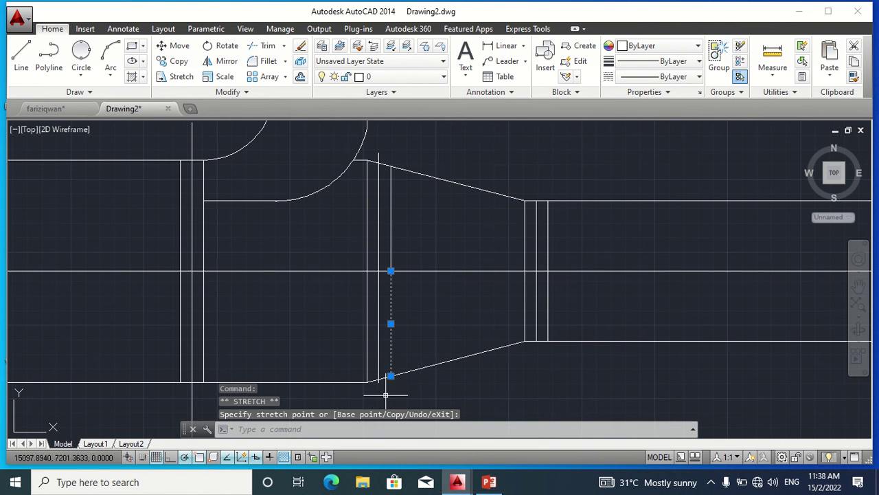
pyautogui.press('Escape')
pyautogui.click(378, 376)
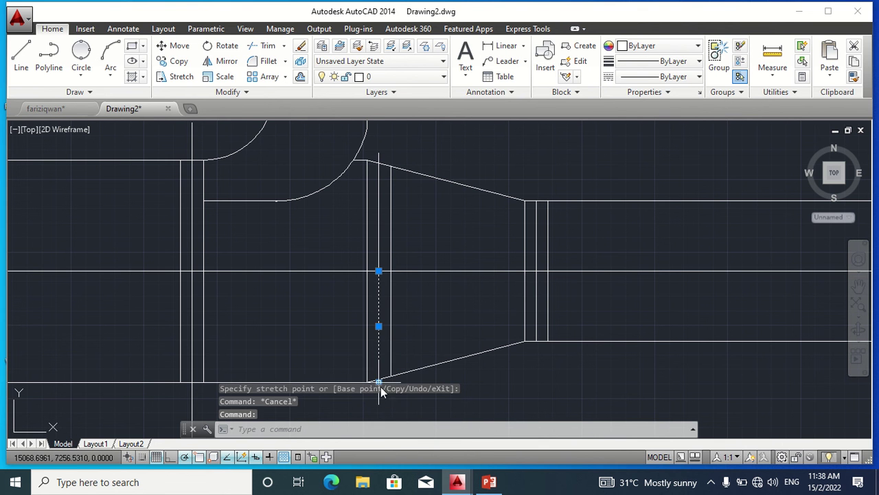
pyautogui.click(377, 381)
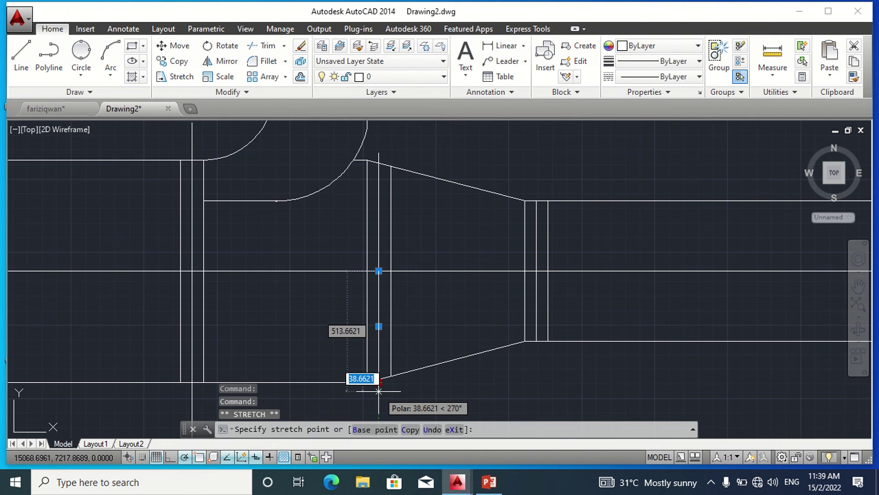
pyautogui.press('Escape')
pyautogui.press('Escape')
pyautogui.scroll(-2, 443, 384)
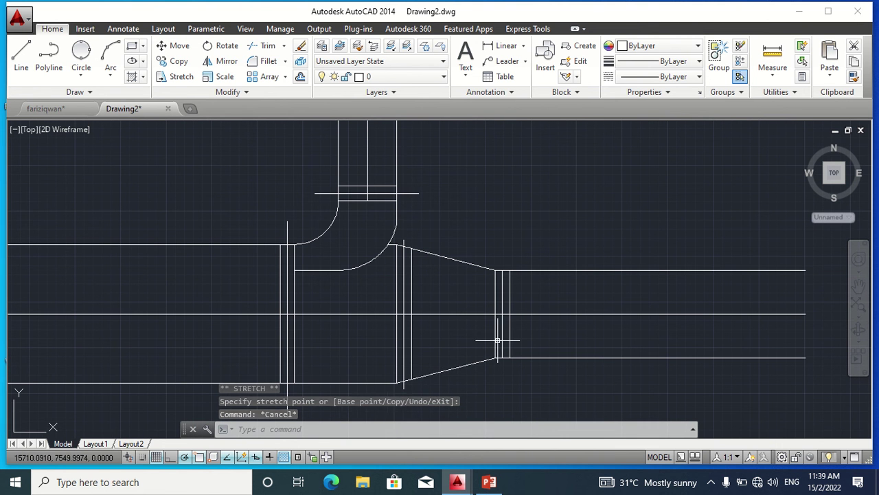
# Step: Stretch the narrow-end flange line's top end upward past the pipe's upper outline
pyautogui.scroll(1, 365, 369)
pyautogui.scroll(1, 349, 339)
pyautogui.scroll(2, 350, 338)
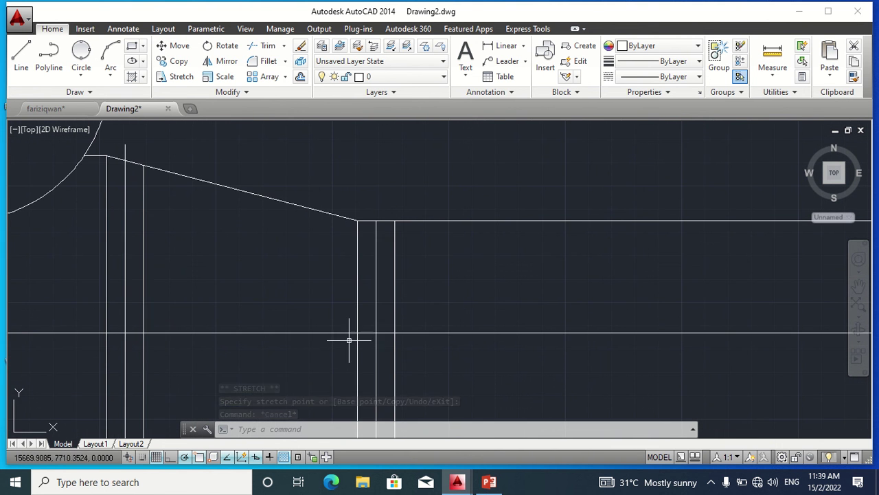
pyautogui.click(376, 317)
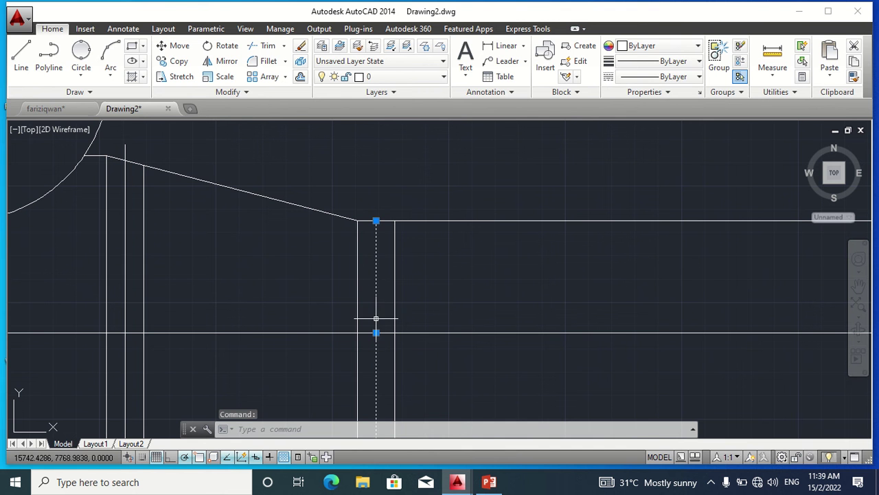
pyautogui.click(376, 221)
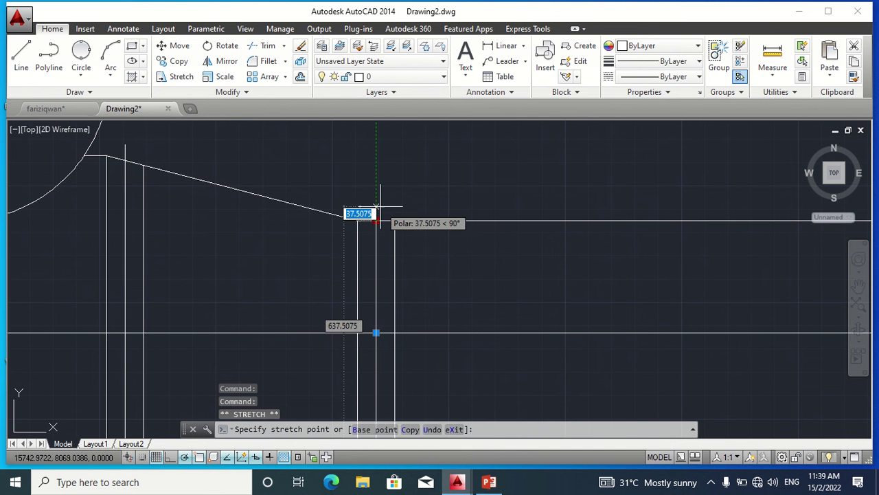
pyautogui.click(376, 201)
# Step: Pan down to the flange line's lower end and cancel the bottom-grip stretch
pyautogui.scroll(-3, 388, 216)
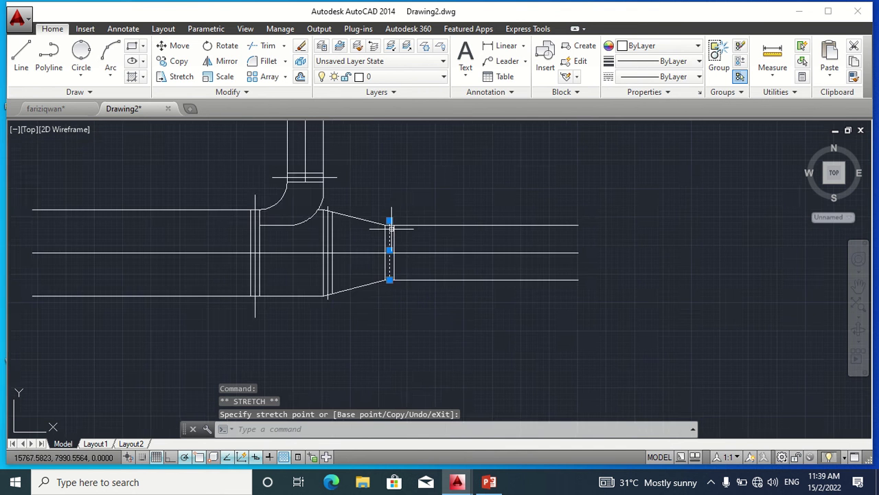
pyautogui.scroll(4, 391, 227)
pyautogui.scroll(-1, 389, 234)
pyautogui.moveTo(388, 236); pyautogui.dragTo(428, 94, button='middle')
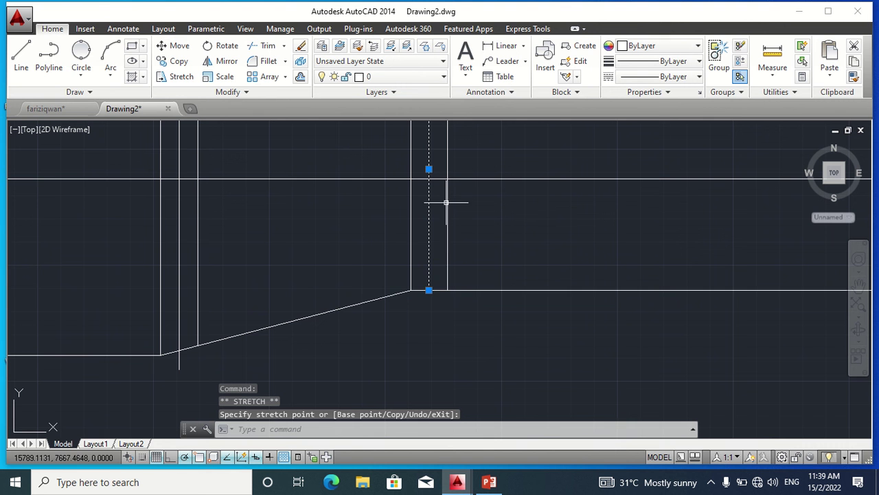
pyautogui.click(428, 289)
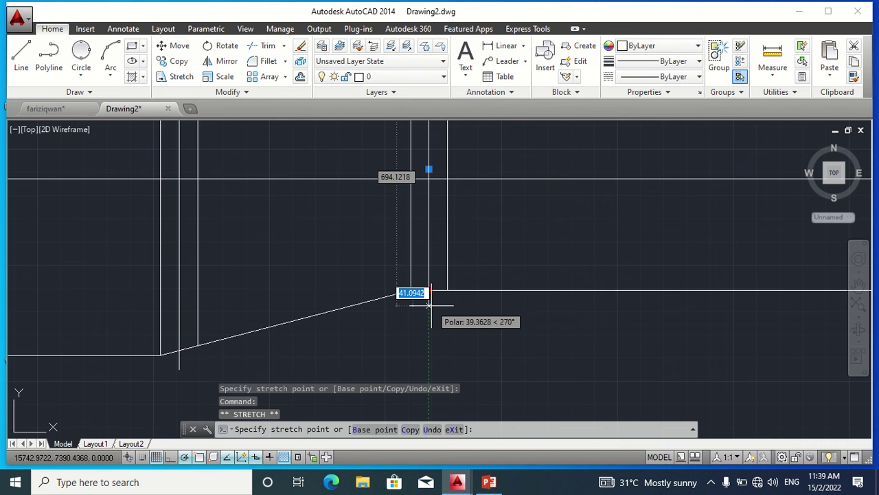
pyautogui.press('Escape')
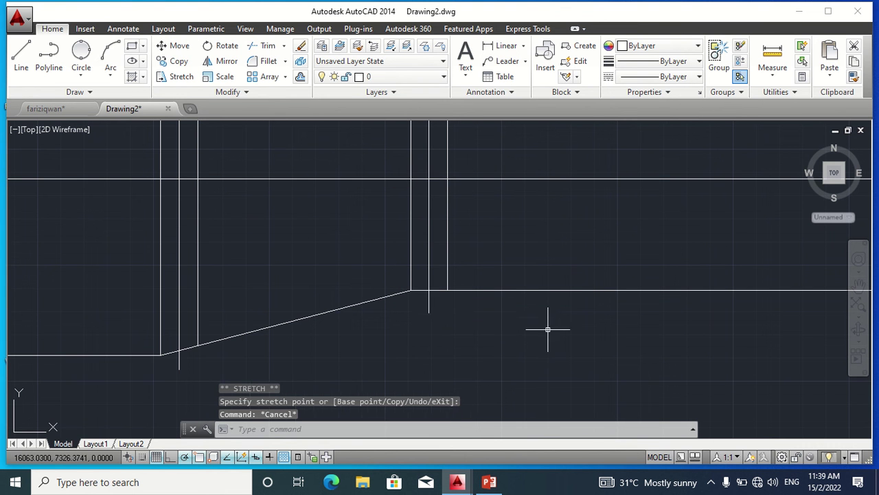
pyautogui.scroll(-2, 550, 327)
pyautogui.scroll(-2, 526, 337)
pyautogui.scroll(-2, 498, 352)
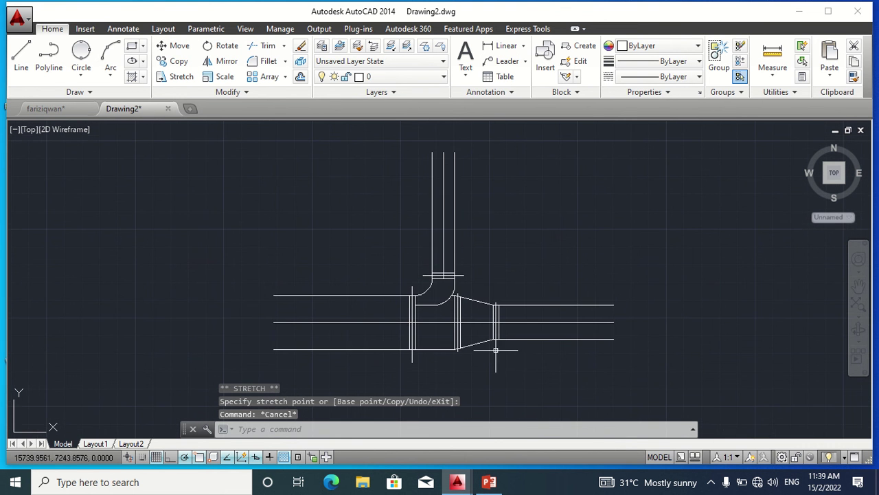
pyautogui.moveTo(495, 350)
pyautogui.mouseDown(button='middle')
pyautogui.moveTo(465, 337)
pyautogui.moveTo(383, 335)
pyautogui.mouseUp(button='middle')
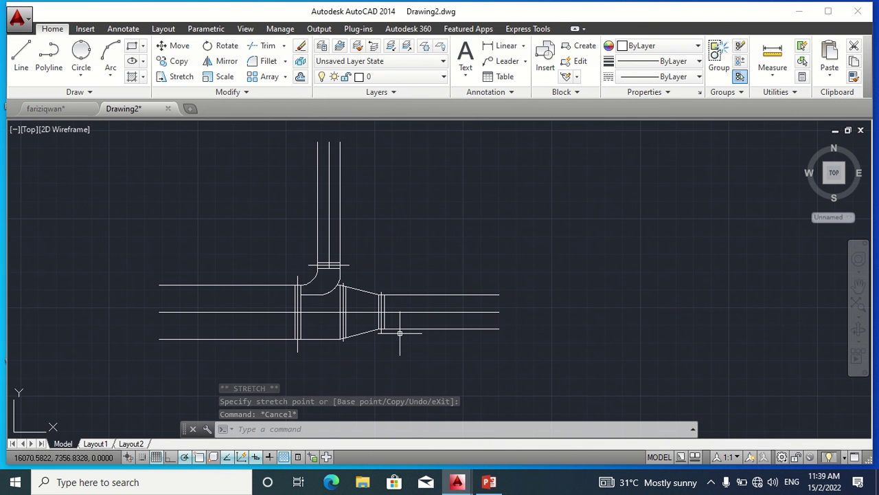